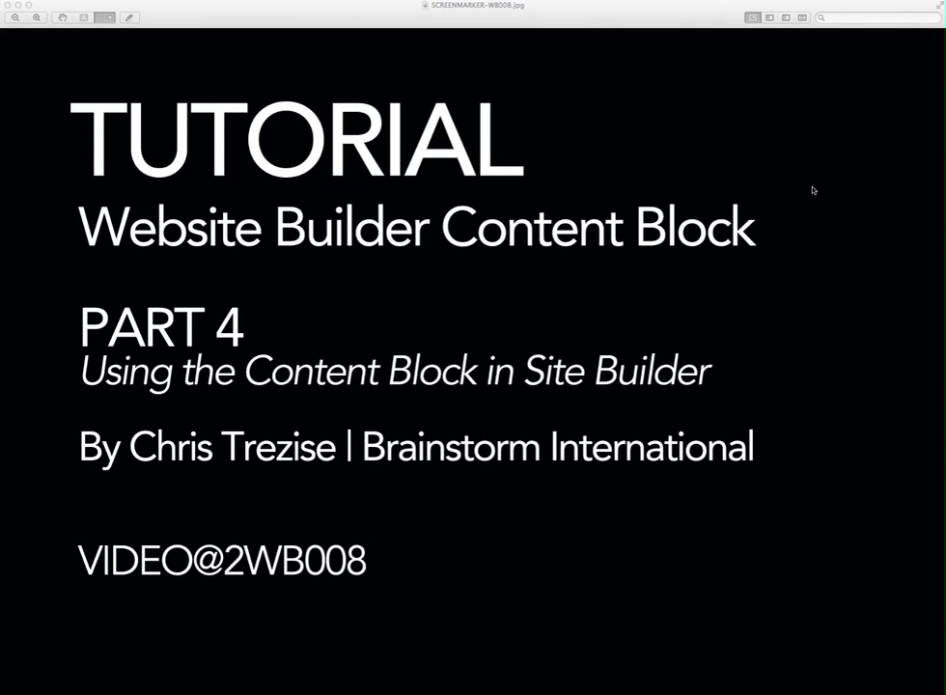
Step: Close the Preview title slide to reach the Website Builder page designer
{"action": "left_click", "coordinate": [7, 6]}
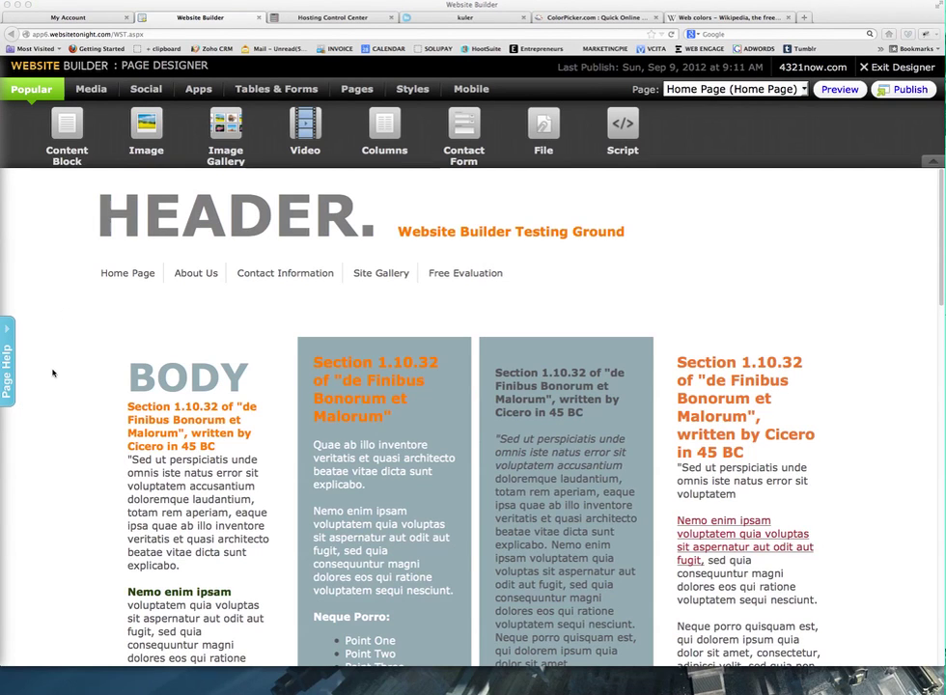
Step: Look over the homepage layout and select the four-column body section
{"action": "scroll", "coordinate": [52, 374], "scroll_direction": "down", "scroll_amount": 3}
{"action": "scroll", "coordinate": [52, 373], "scroll_direction": "up", "scroll_amount": 1}
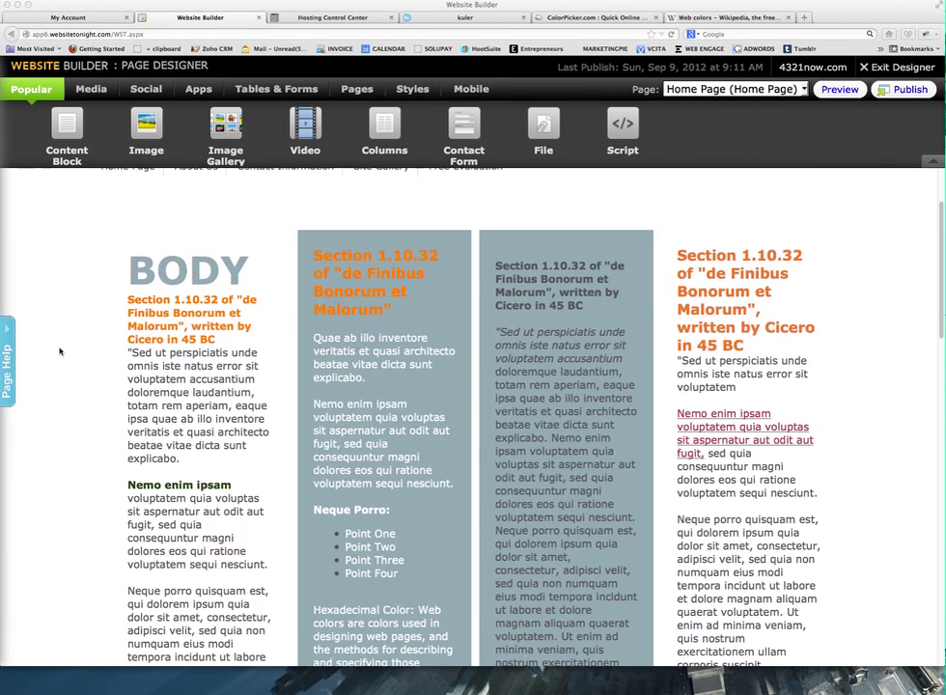
{"action": "scroll", "coordinate": [61, 353], "scroll_direction": "up", "scroll_amount": 3}
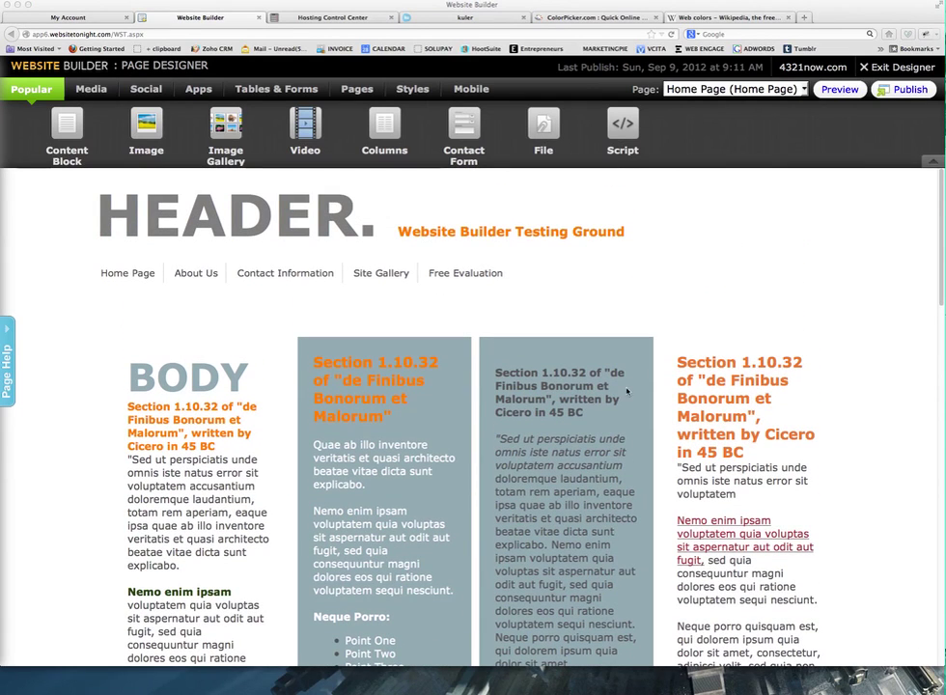
{"action": "scroll", "coordinate": [841, 439], "scroll_direction": "down", "scroll_amount": 1}
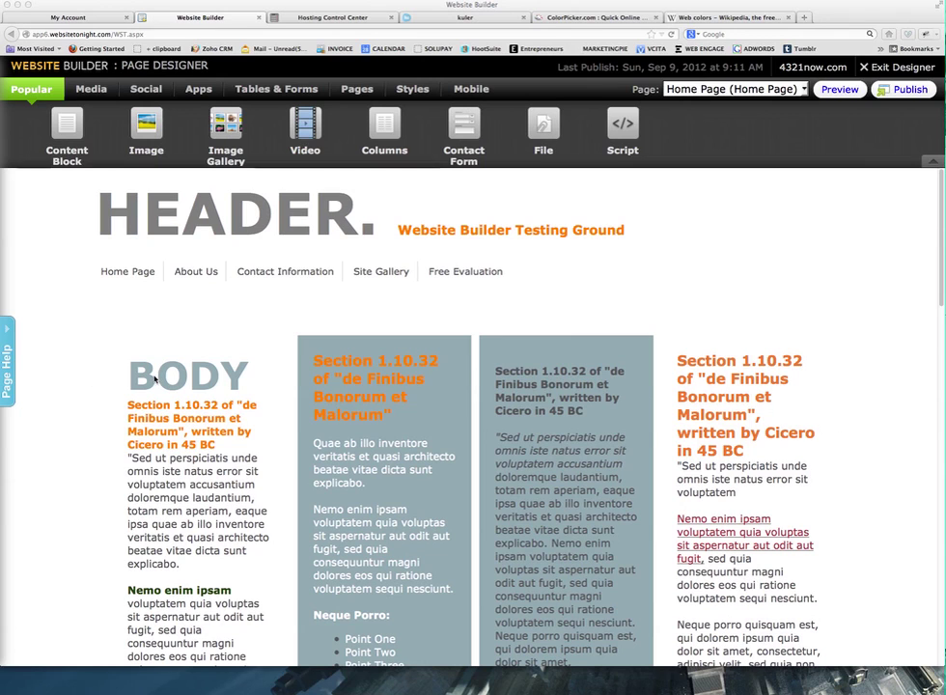
{"action": "scroll", "coordinate": [99, 365], "scroll_direction": "down", "scroll_amount": 1}
{"action": "scroll", "coordinate": [99, 365], "scroll_direction": "up", "scroll_amount": 1}
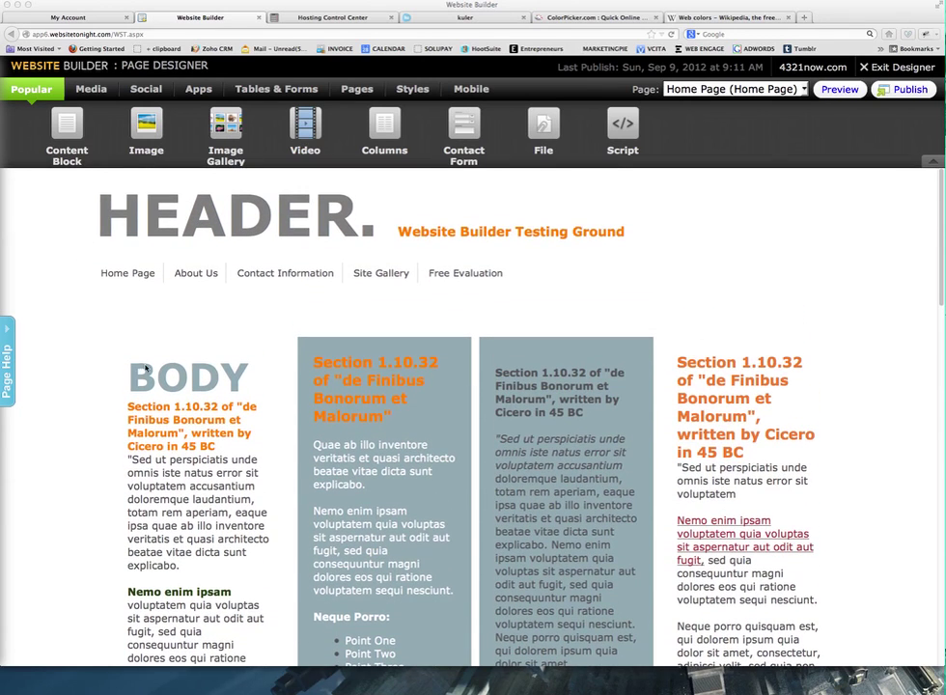
{"action": "scroll", "coordinate": [135, 372], "scroll_direction": "down", "scroll_amount": 1}
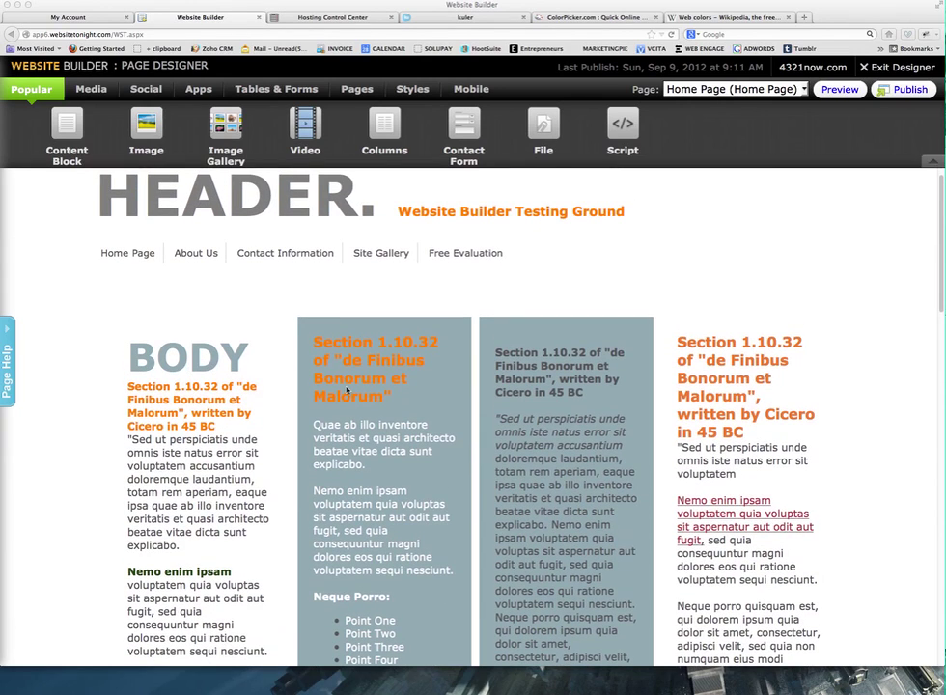
{"action": "left_click", "coordinate": [742, 359]}
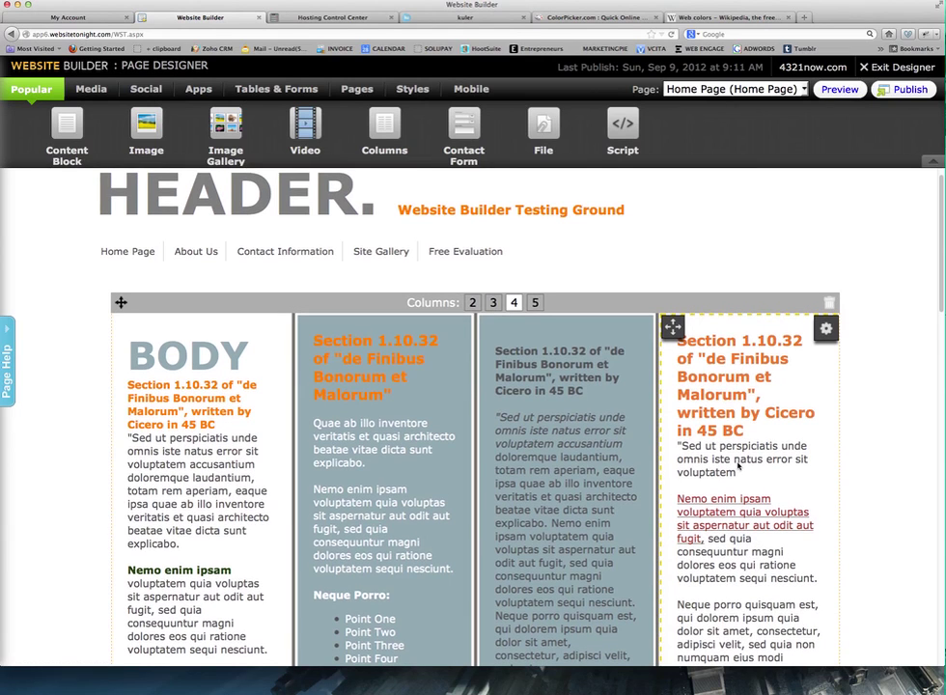
Step: Add a blank line above BODY in the first column and bring up the image library
{"action": "left_click", "coordinate": [156, 417]}
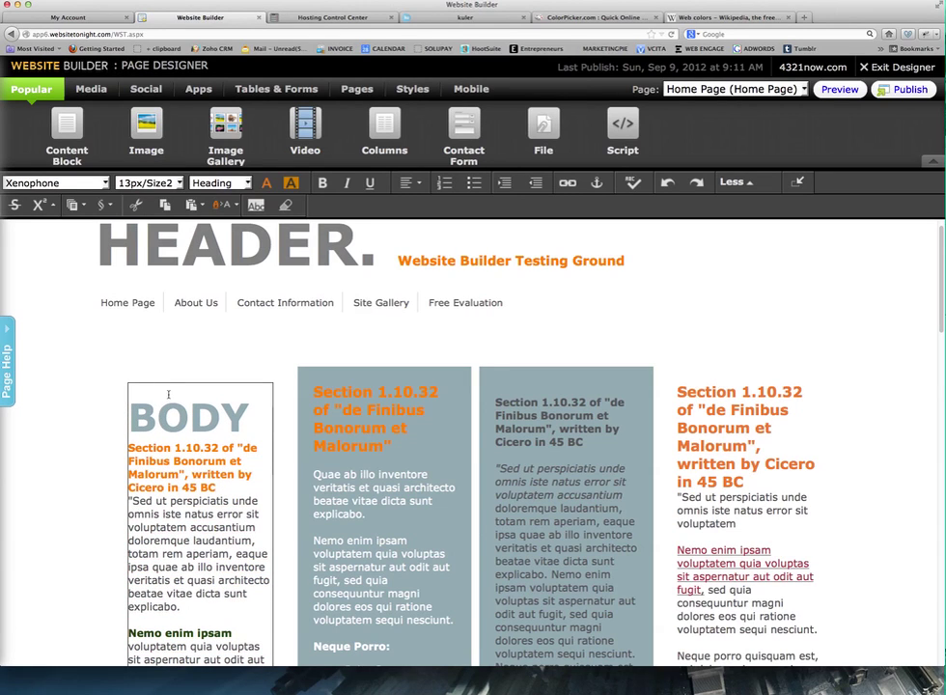
{"action": "key", "text": "Return"}
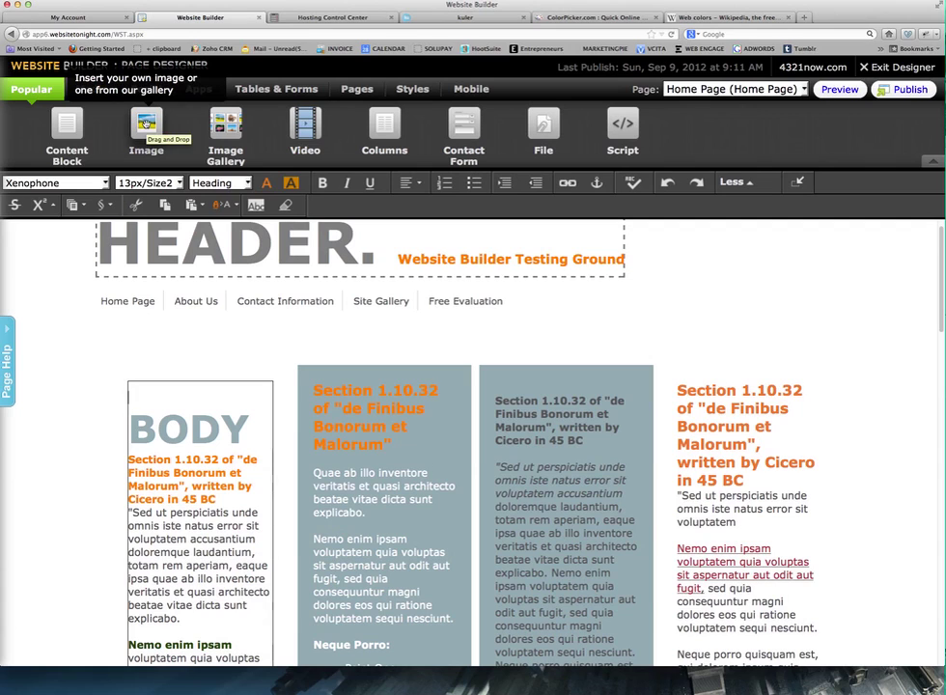
{"action": "left_click", "coordinate": [147, 125]}
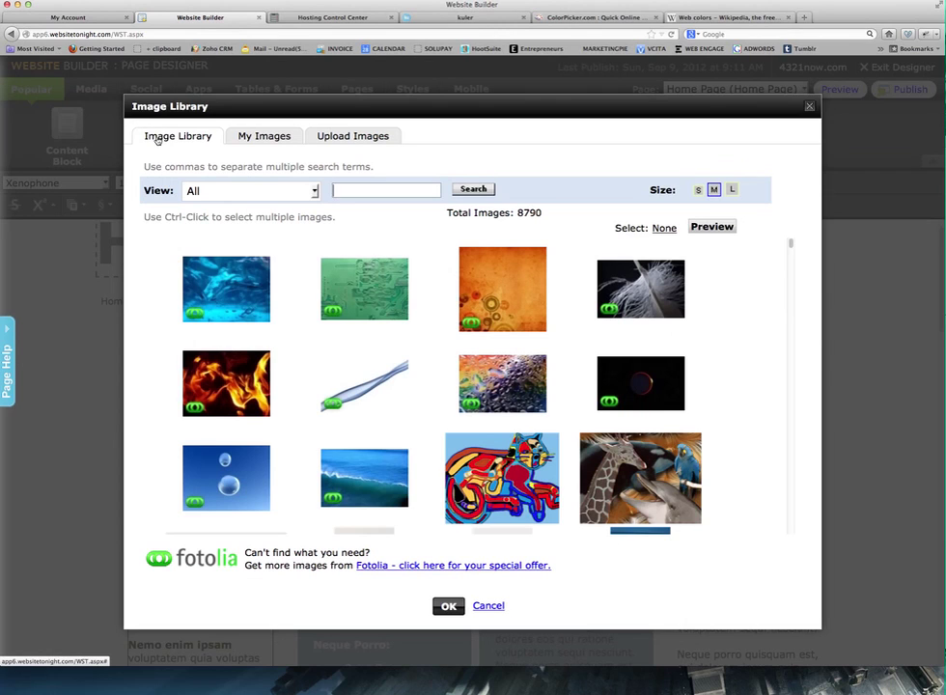
Step: Browse the stock image thumbnails and select the Fitness12 skipping-rope photo
{"action": "scroll", "coordinate": [191, 438], "scroll_direction": "down", "scroll_amount": 5}
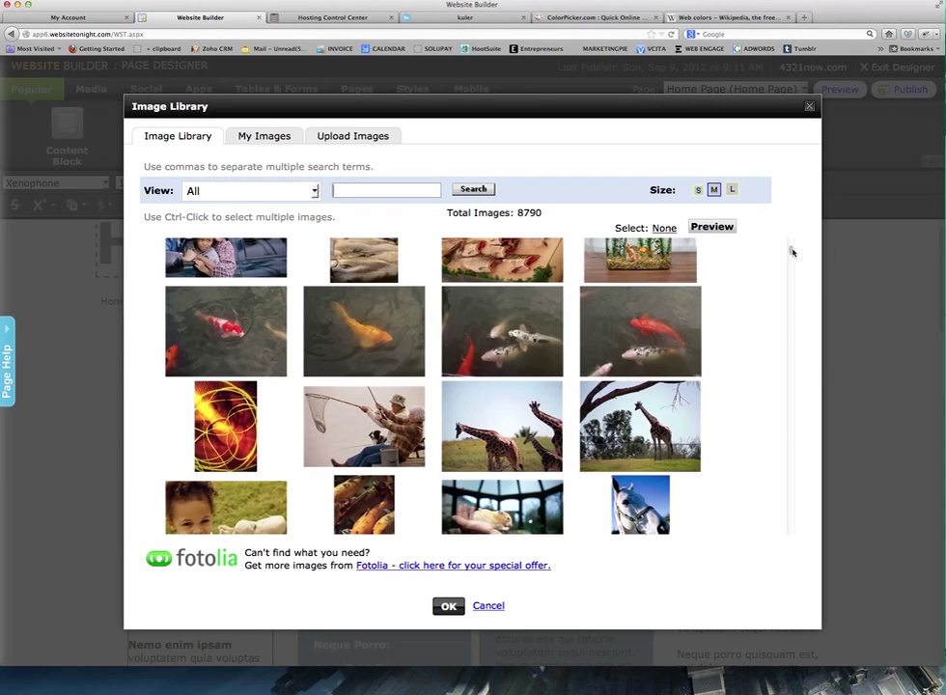
{"action": "left_click_drag", "start_coordinate": [791, 253], "coordinate": [800, 388]}
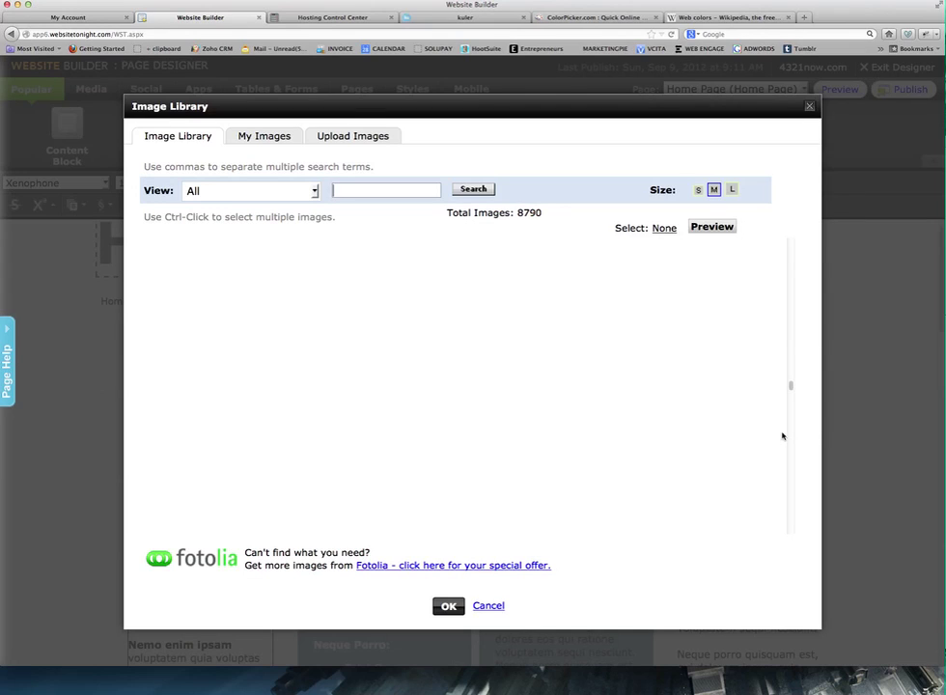
{"action": "left_click_drag", "start_coordinate": [792, 386], "coordinate": [787, 321]}
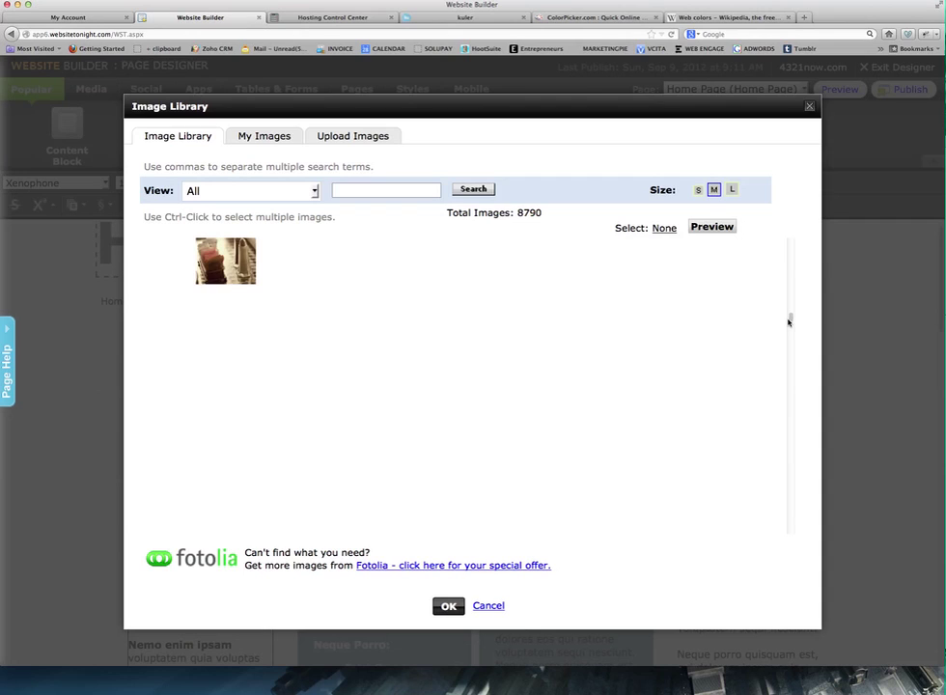
{"action": "left_click_drag", "start_coordinate": [792, 324], "coordinate": [792, 328]}
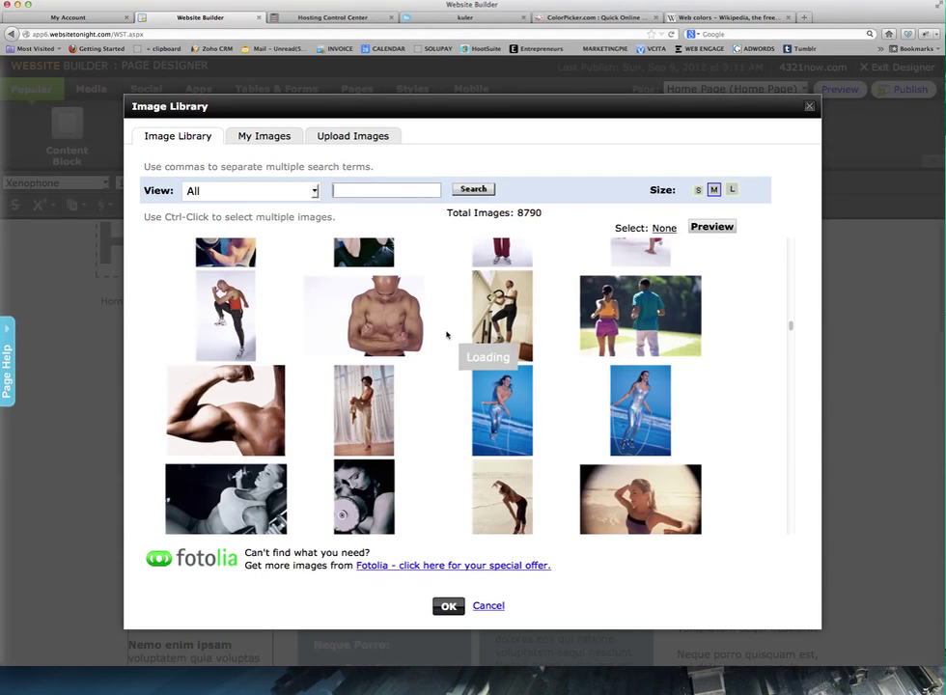
{"action": "mouse_move", "coordinate": [447, 335]}
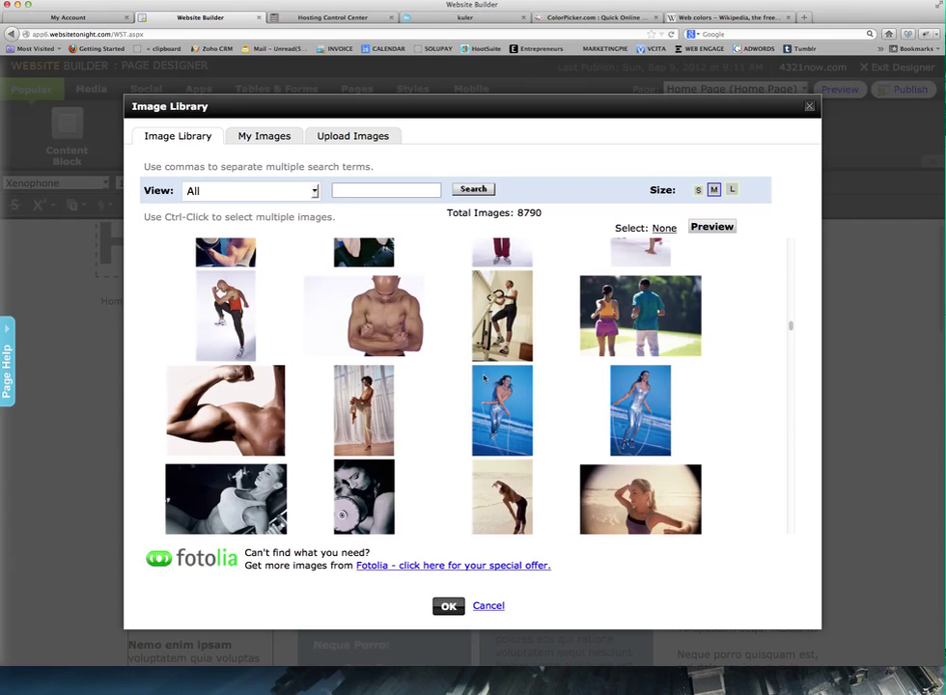
{"action": "mouse_move", "coordinate": [484, 377]}
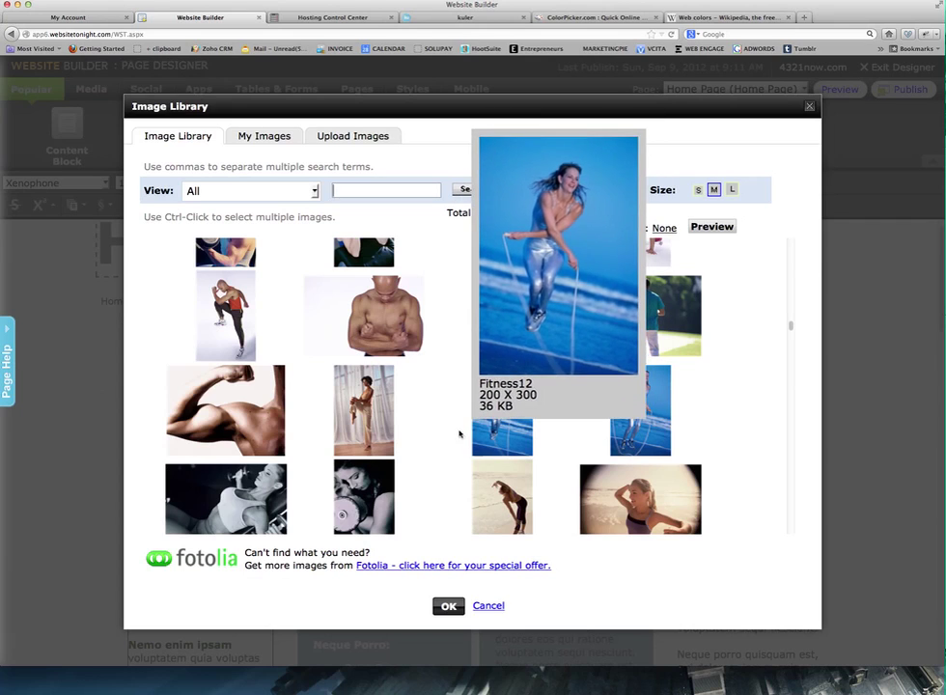
{"action": "mouse_move", "coordinate": [484, 429]}
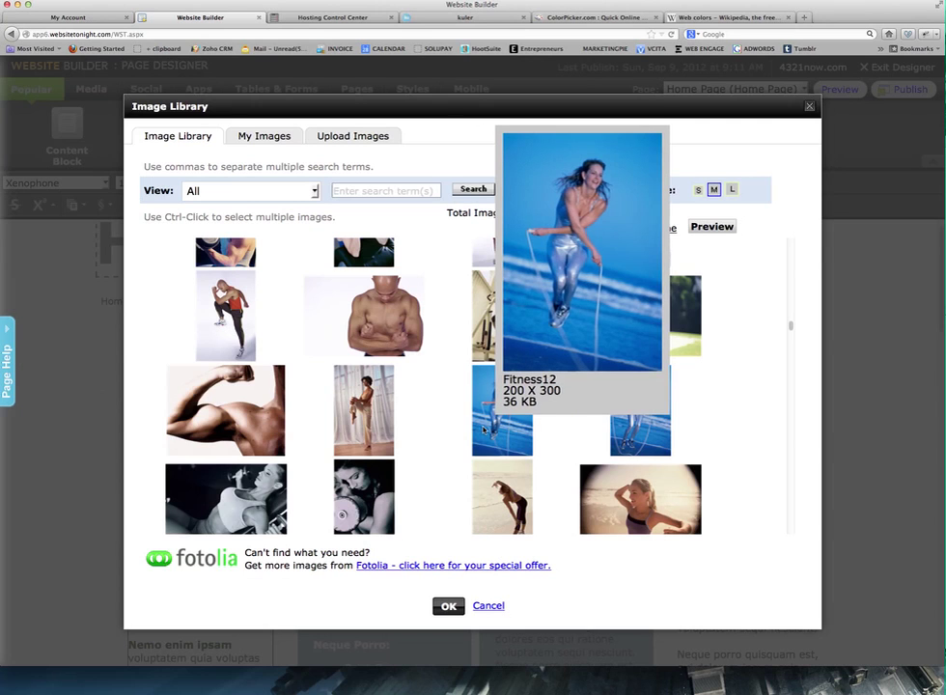
{"action": "left_click", "coordinate": [484, 429]}
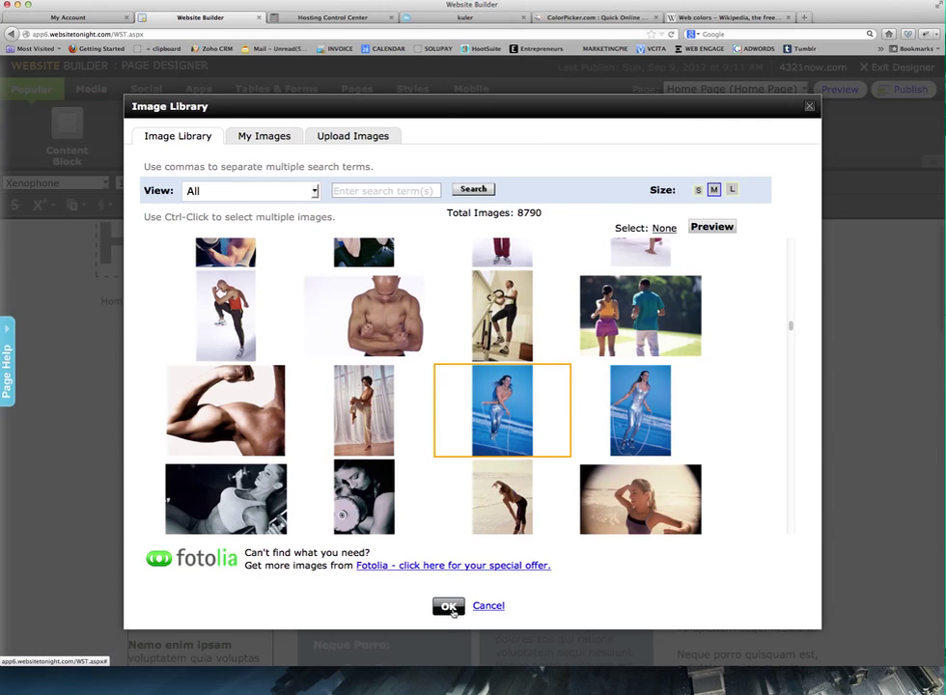
Step: Insert the Fitness12 photo into the first column and widen that column slightly
{"action": "left_click", "coordinate": [448, 606]}
{"action": "scroll", "coordinate": [372, 578], "scroll_direction": "down", "scroll_amount": 4}
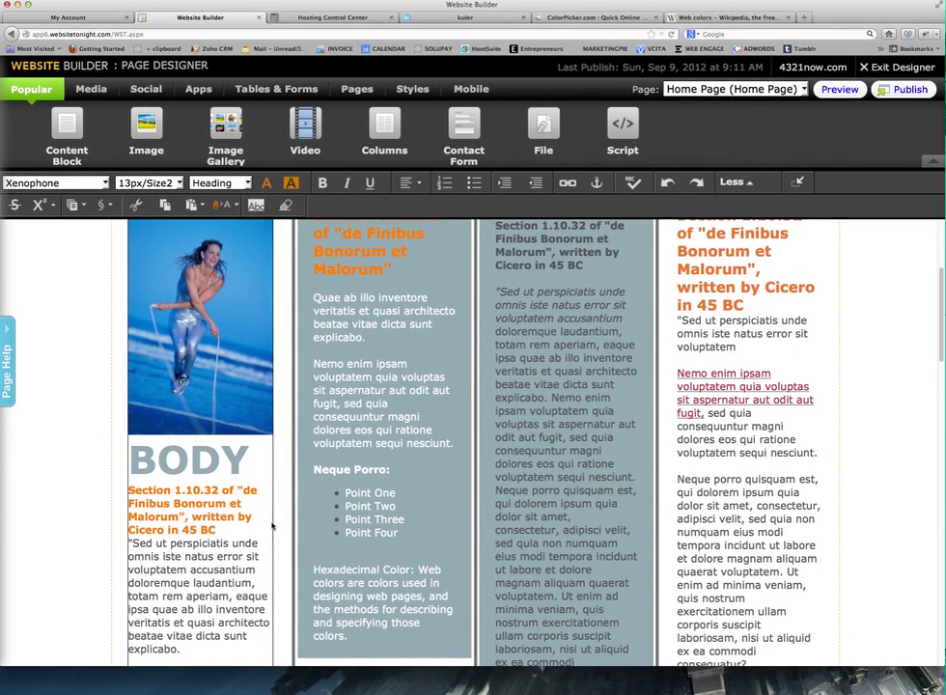
{"action": "left_click_drag", "start_coordinate": [294, 530], "coordinate": [313, 530]}
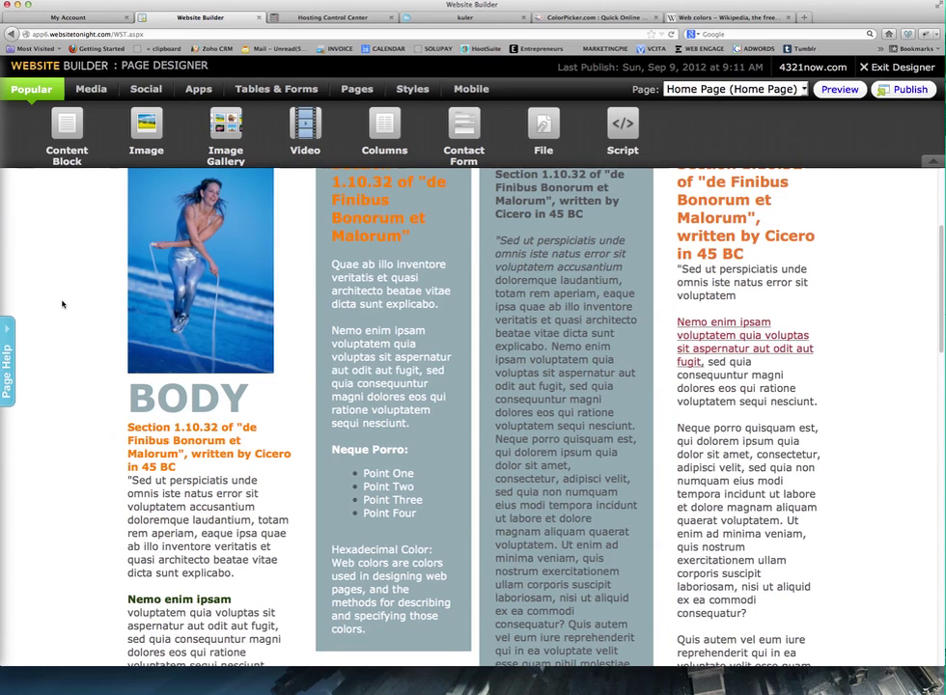
{"action": "scroll", "coordinate": [63, 303], "scroll_direction": "up", "scroll_amount": 3}
{"action": "scroll", "coordinate": [64, 303], "scroll_direction": "down", "scroll_amount": 1}
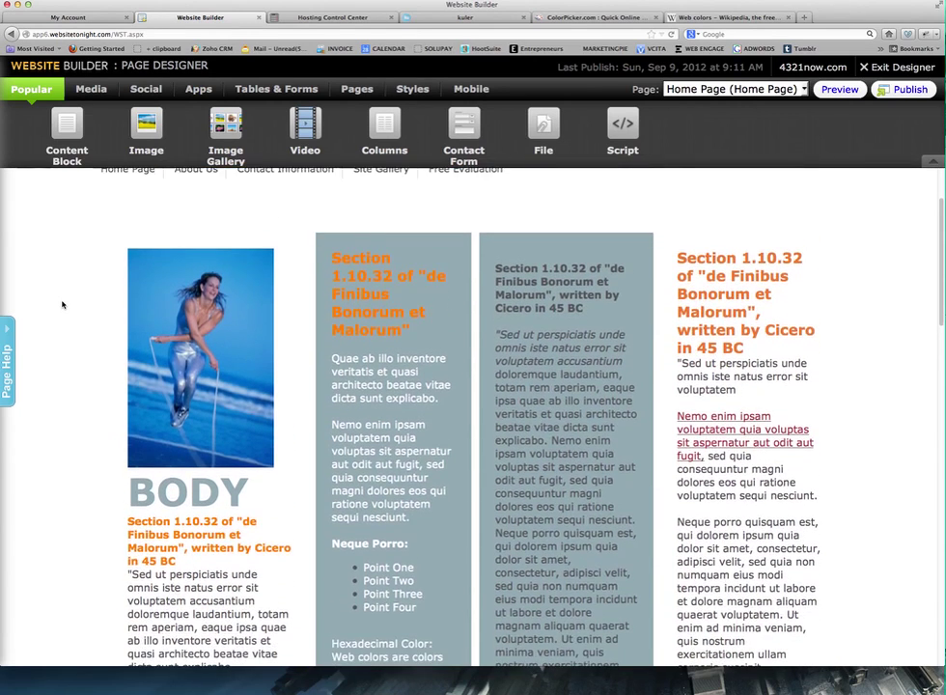
Step: Delete the Fitness12 photo again, leaving BODY heading the first column
{"action": "mouse_move", "coordinate": [174, 307]}
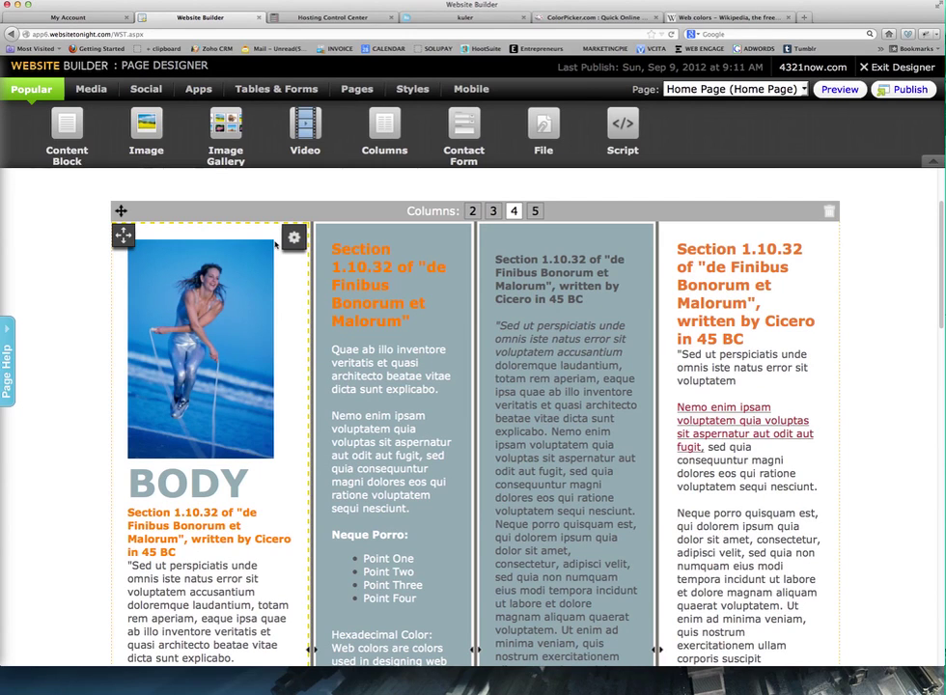
{"action": "scroll", "coordinate": [276, 386], "scroll_direction": "down", "scroll_amount": 1}
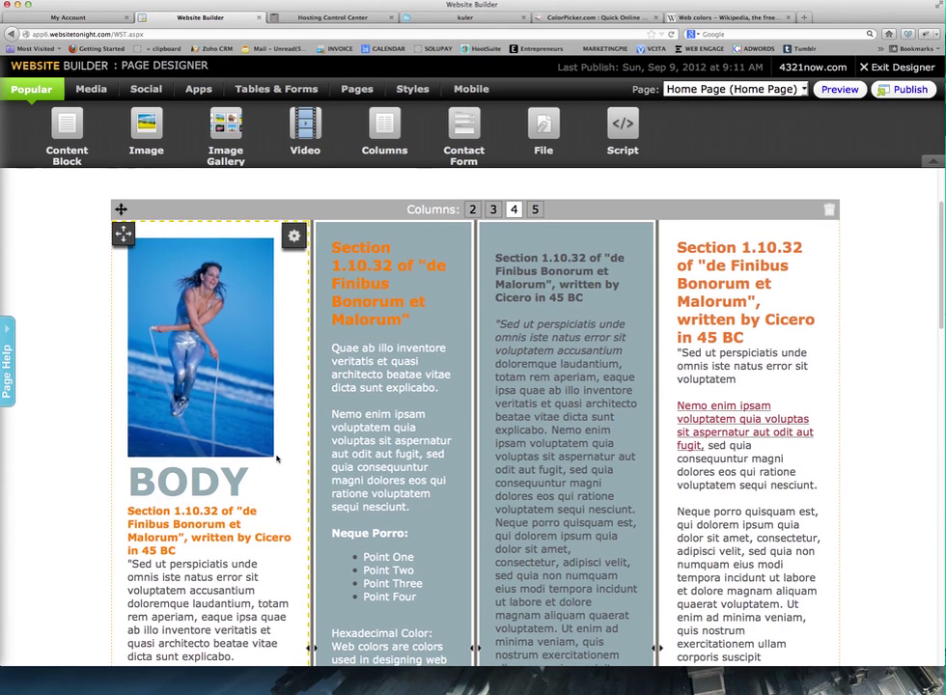
{"action": "scroll", "coordinate": [277, 457], "scroll_direction": "down", "scroll_amount": 1}
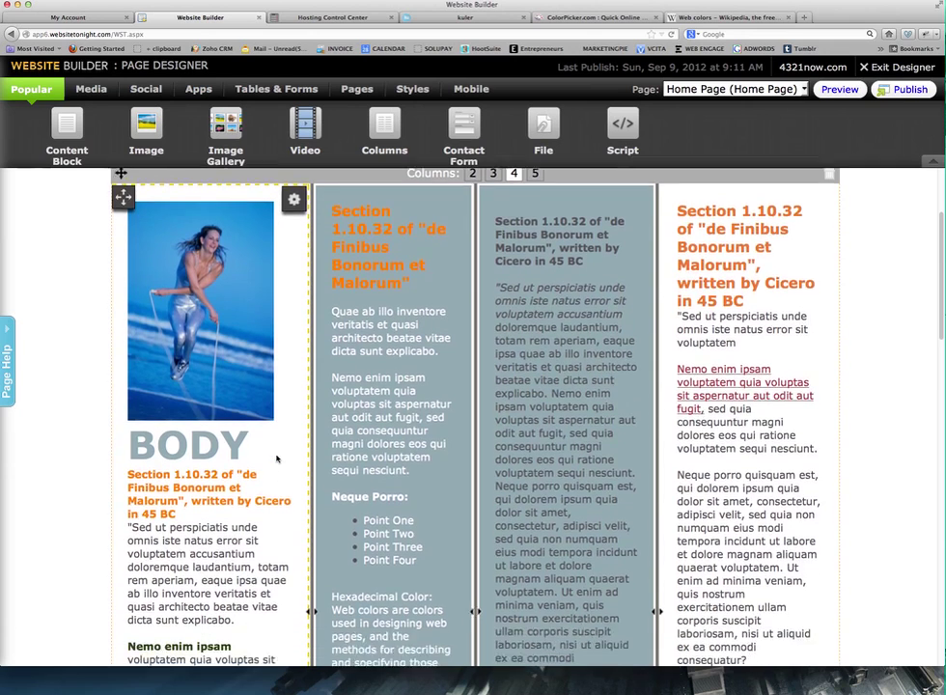
{"action": "scroll", "coordinate": [277, 415], "scroll_direction": "up", "scroll_amount": 2}
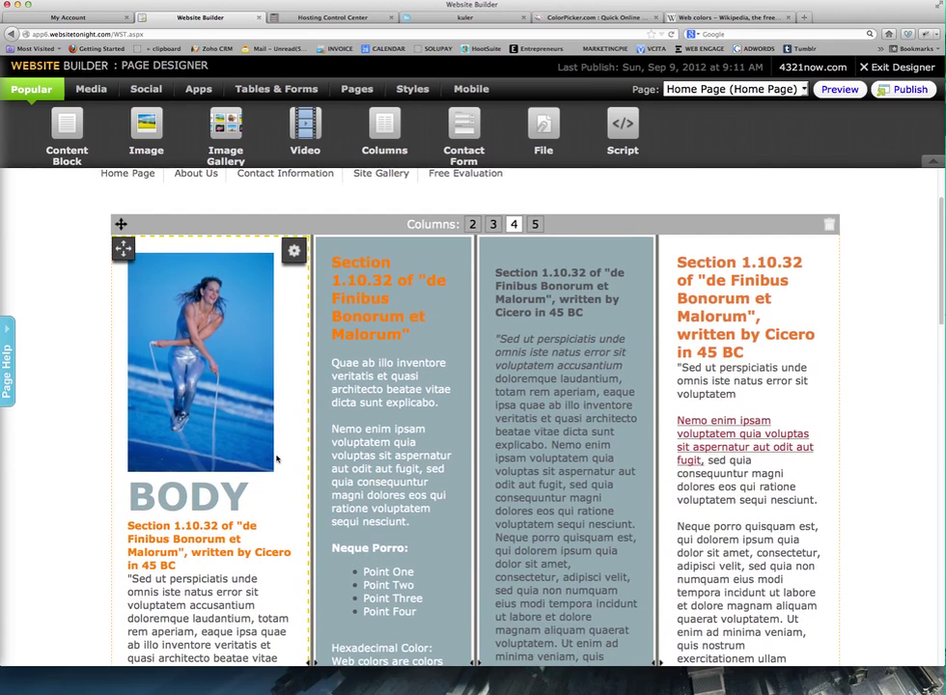
{"action": "double_click", "coordinate": [236, 312]}
{"action": "left_click", "coordinate": [247, 444]}
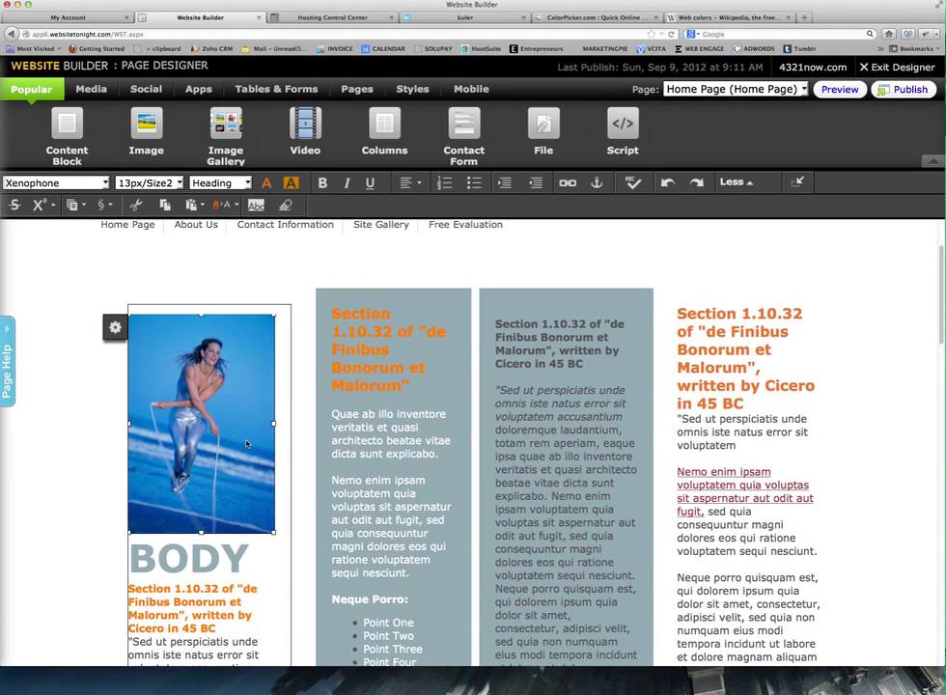
{"action": "key", "text": "Delete"}
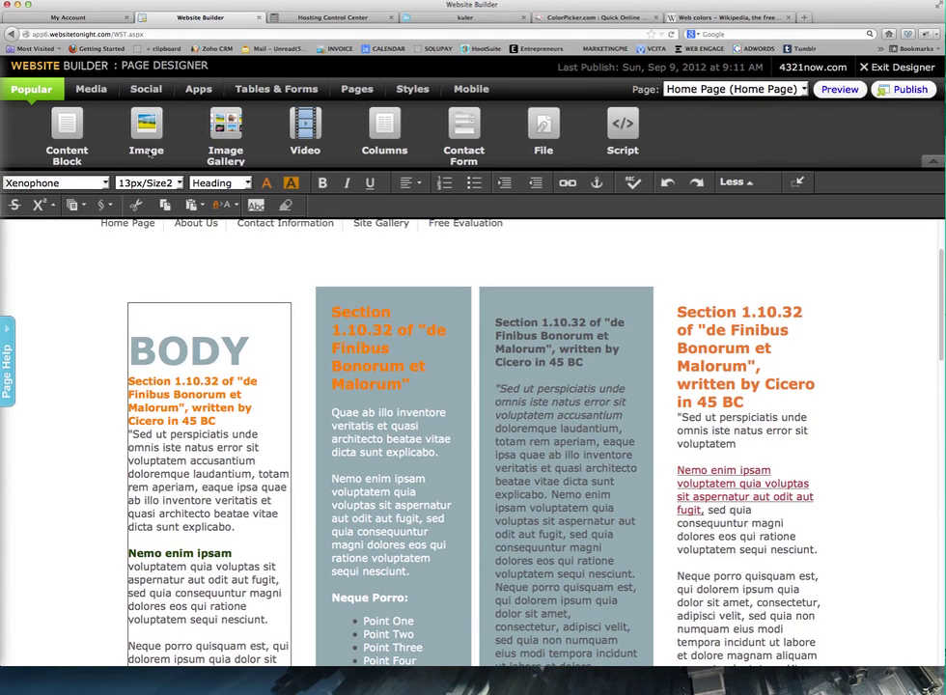
{"action": "left_click", "coordinate": [145, 122]}
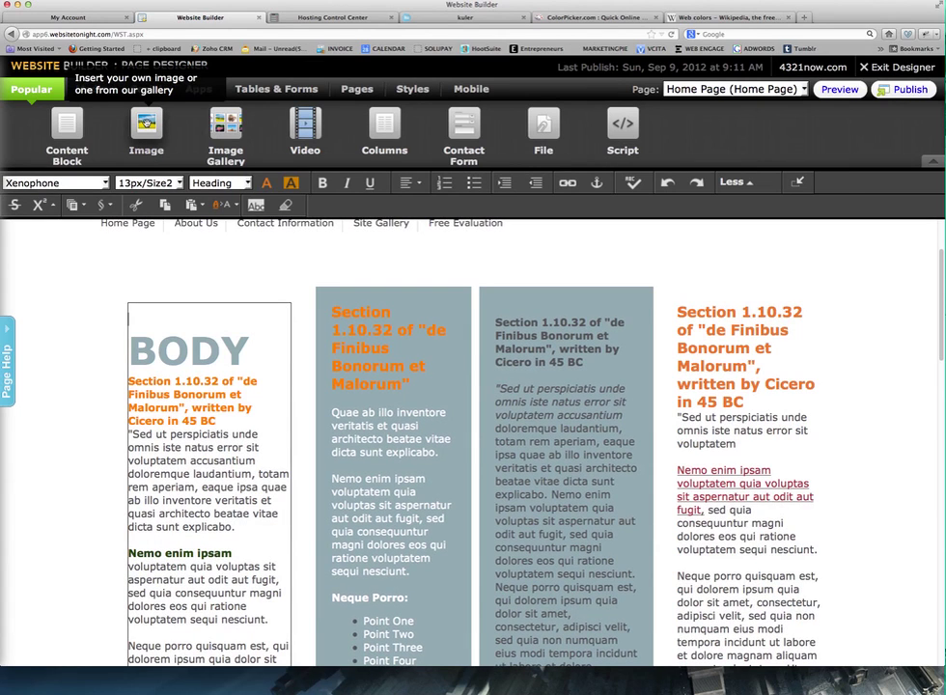
Step: Browse the stock Image Library and pick the black-and-white Baby215 photo
{"action": "left_click", "coordinate": [145, 122]}
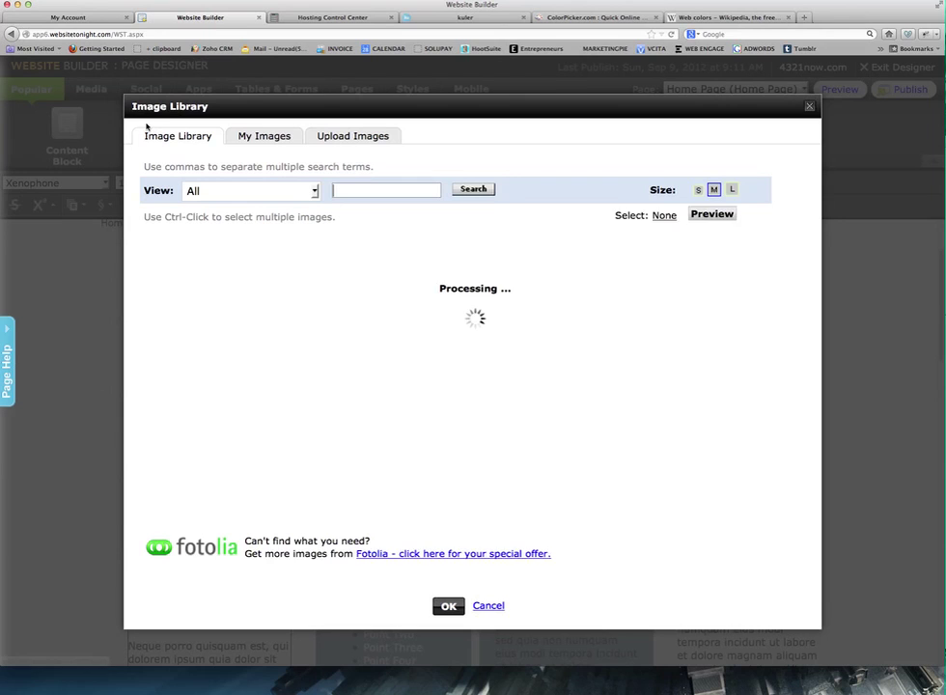
{"action": "scroll", "coordinate": [169, 403], "scroll_direction": "down", "scroll_amount": 3}
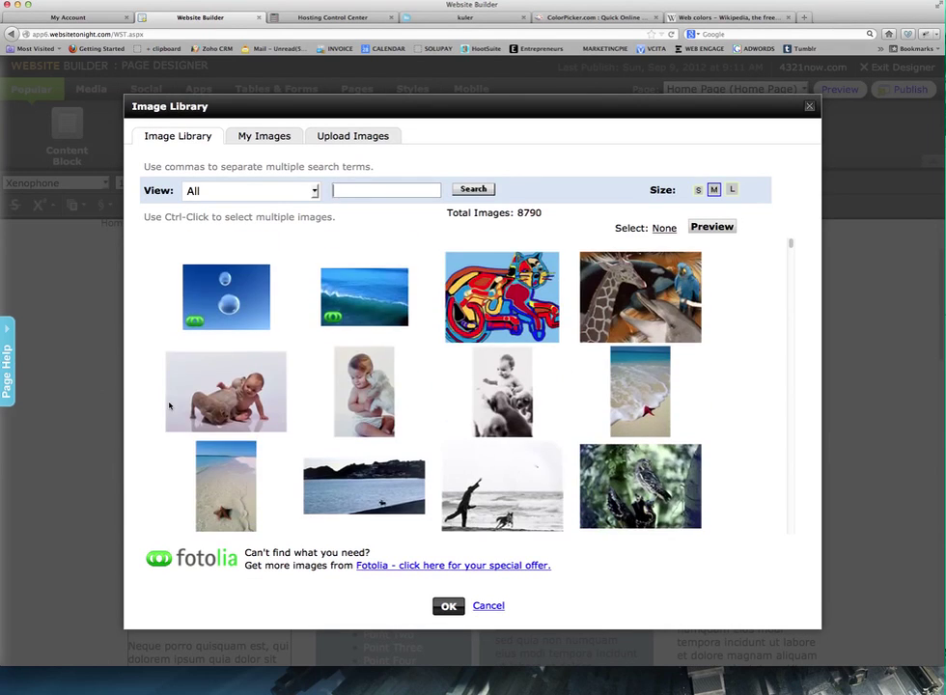
{"action": "scroll", "coordinate": [169, 405], "scroll_direction": "down", "scroll_amount": 2}
{"action": "mouse_move", "coordinate": [234, 323]}
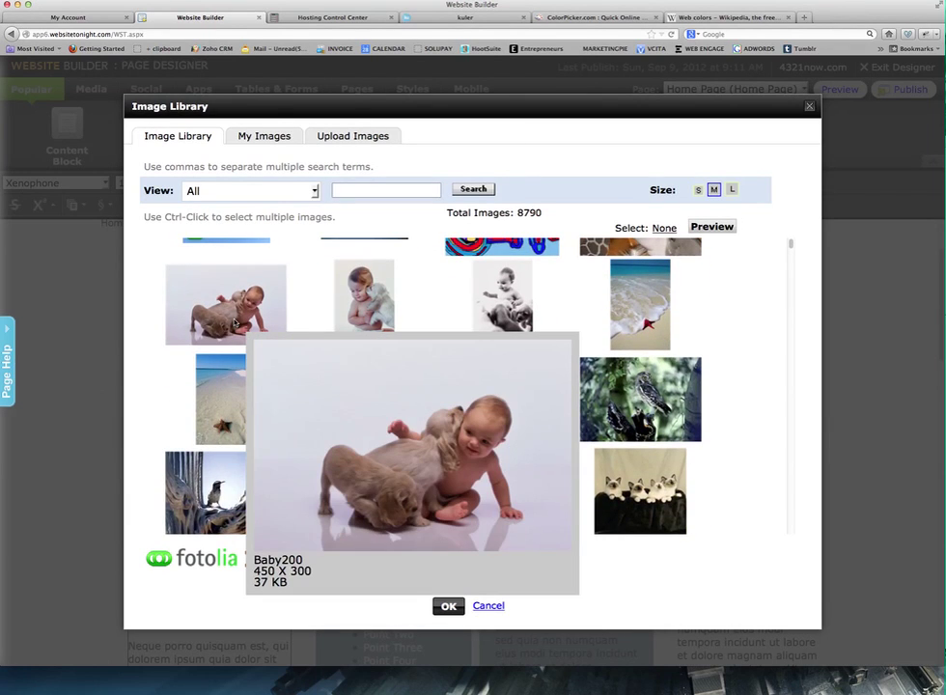
{"action": "mouse_move", "coordinate": [509, 330]}
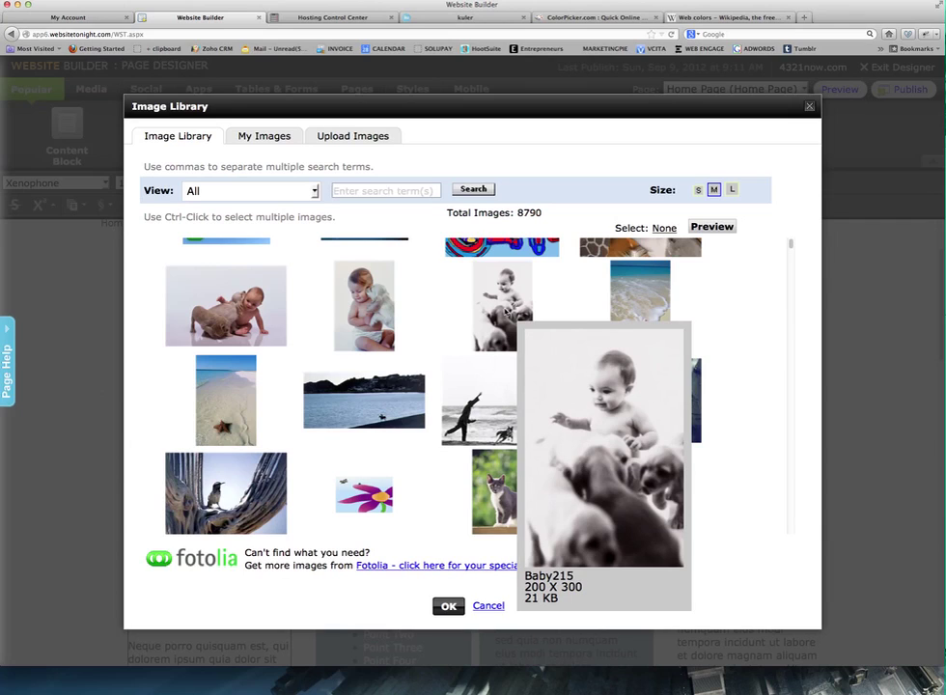
{"action": "left_click", "coordinate": [504, 319]}
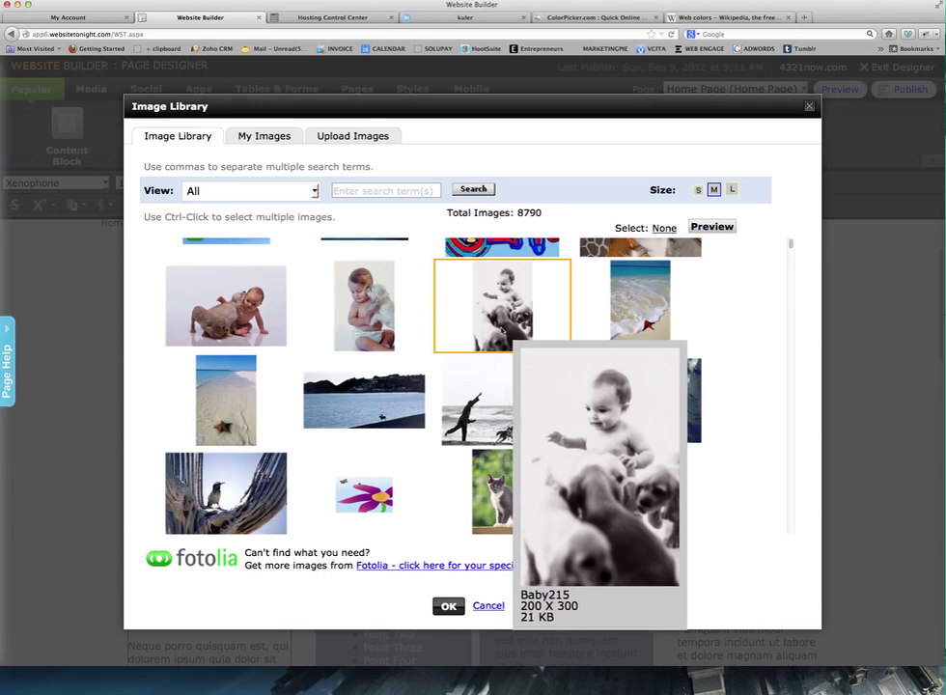
Step: Switch to My Images, showing the empty Test Front Page gallery
{"action": "scroll", "coordinate": [430, 404], "scroll_direction": "down", "scroll_amount": 10}
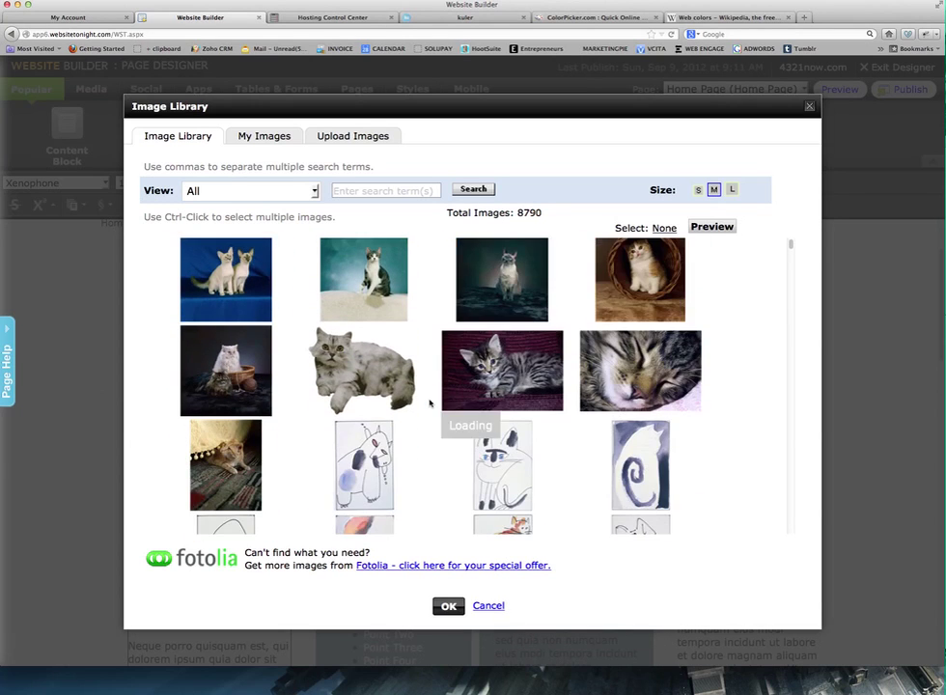
{"action": "mouse_move", "coordinate": [431, 403]}
{"action": "scroll", "coordinate": [430, 404], "scroll_direction": "up", "scroll_amount": 3}
{"action": "scroll", "coordinate": [431, 404], "scroll_direction": "up", "scroll_amount": 2}
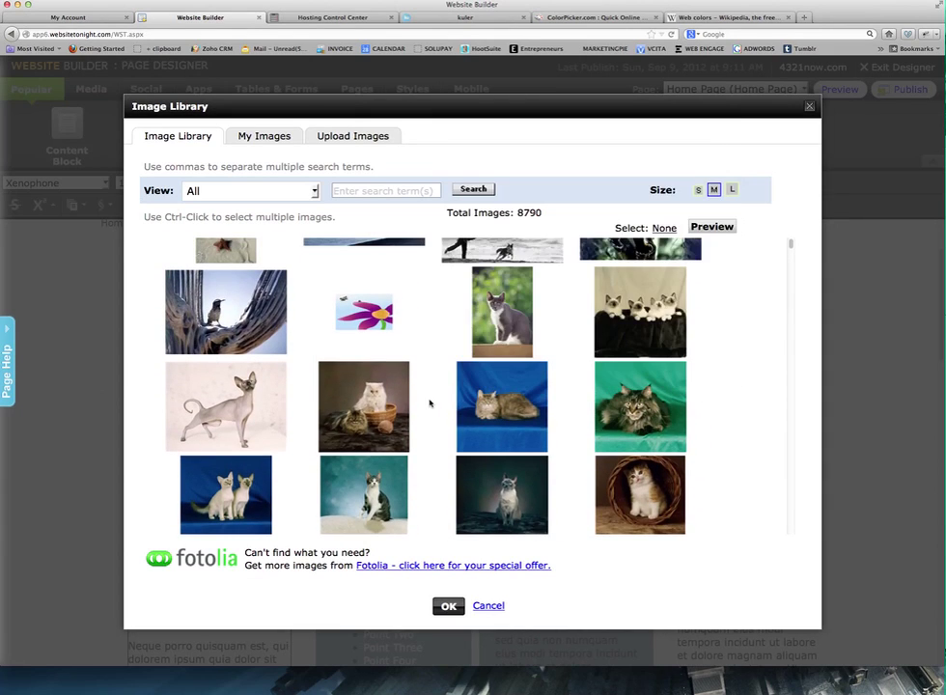
{"action": "left_click", "coordinate": [267, 136]}
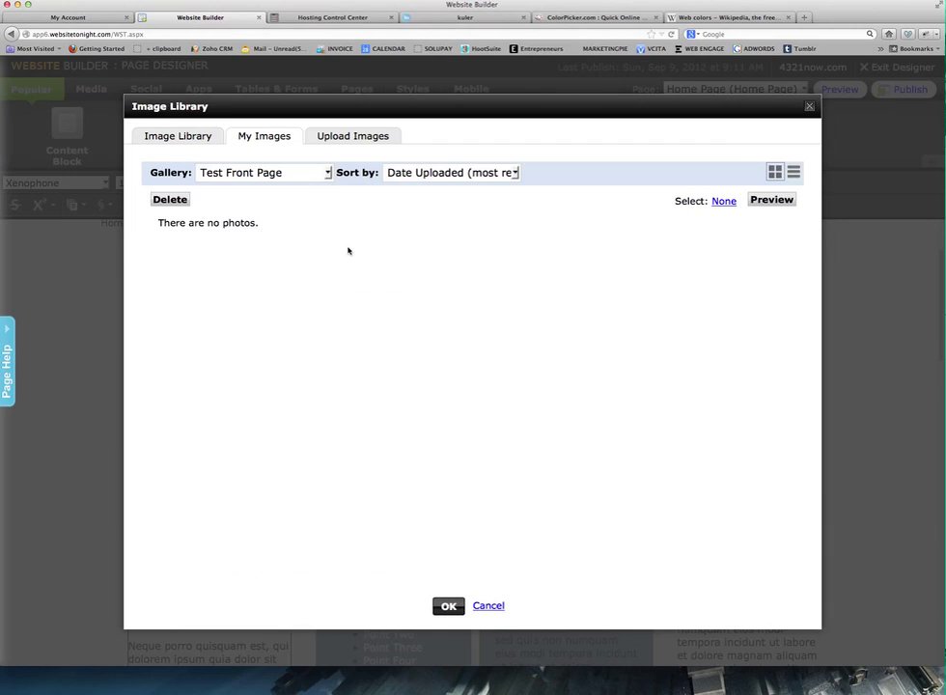
Step: View the _mygallery_Photo gallery, then return to the empty Test Front Page gallery
{"action": "left_click", "coordinate": [267, 174]}
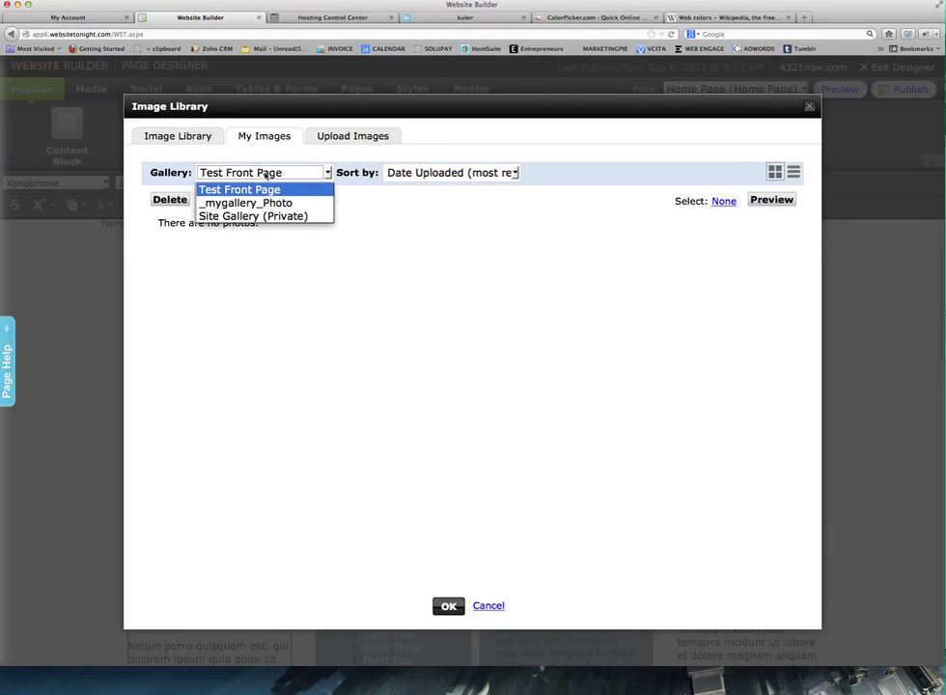
{"action": "left_click", "coordinate": [261, 192]}
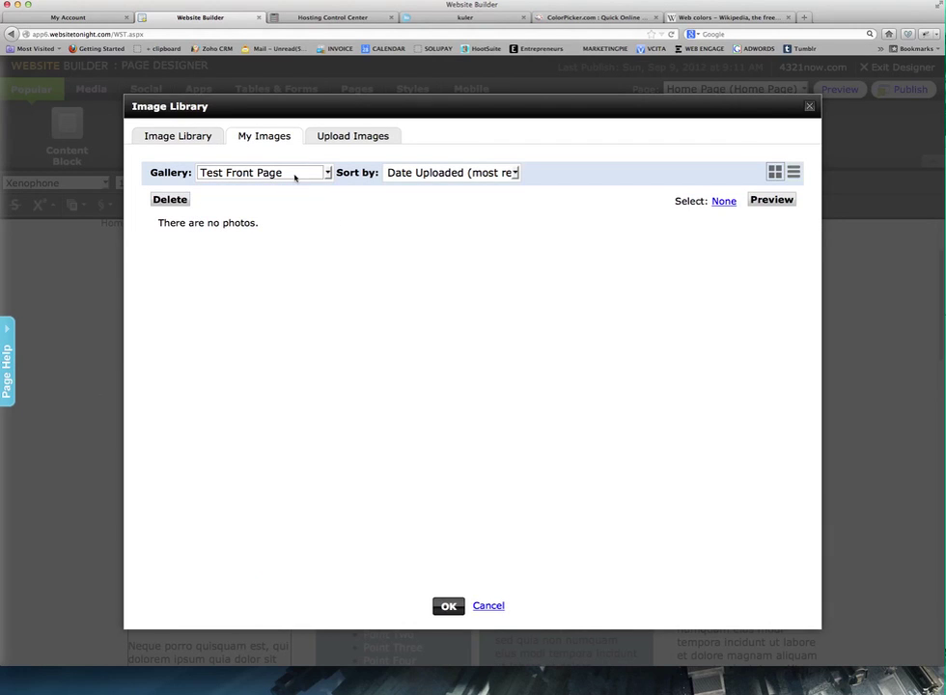
{"action": "left_click", "coordinate": [292, 176]}
{"action": "left_click", "coordinate": [290, 179]}
{"action": "left_click", "coordinate": [274, 177]}
{"action": "left_click", "coordinate": [266, 202]}
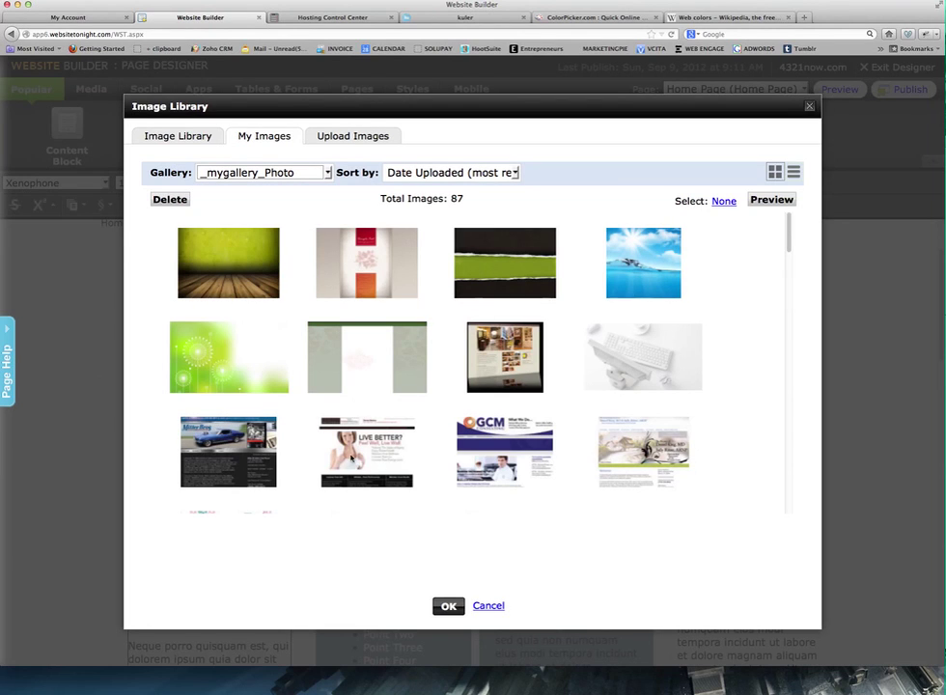
{"action": "left_click", "coordinate": [317, 344]}
{"action": "left_click", "coordinate": [262, 171]}
{"action": "left_click", "coordinate": [249, 190]}
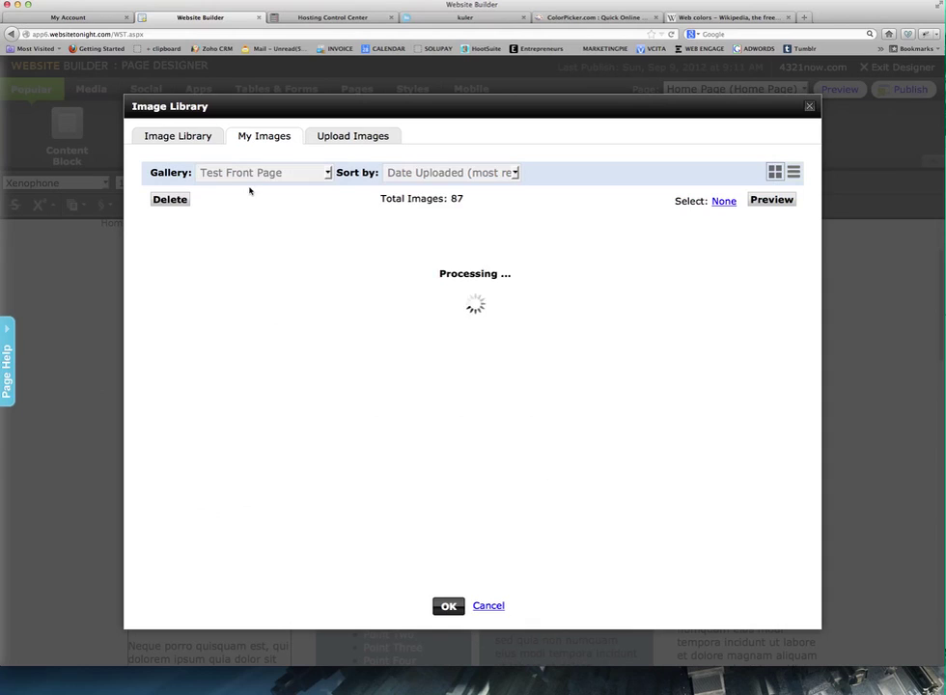
{"action": "left_click", "coordinate": [359, 136]}
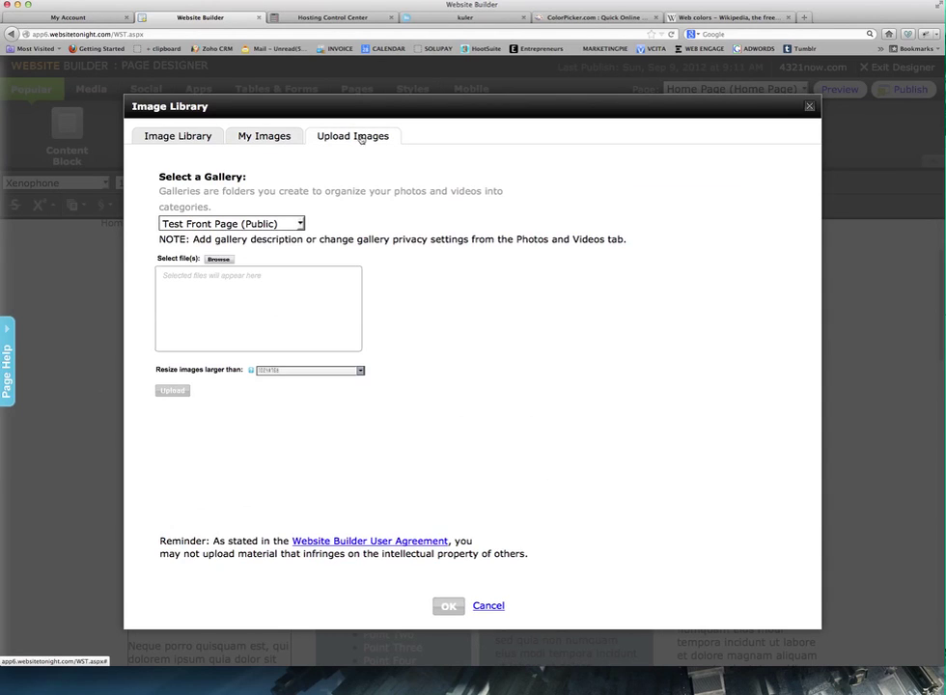
{"action": "left_click", "coordinate": [285, 224]}
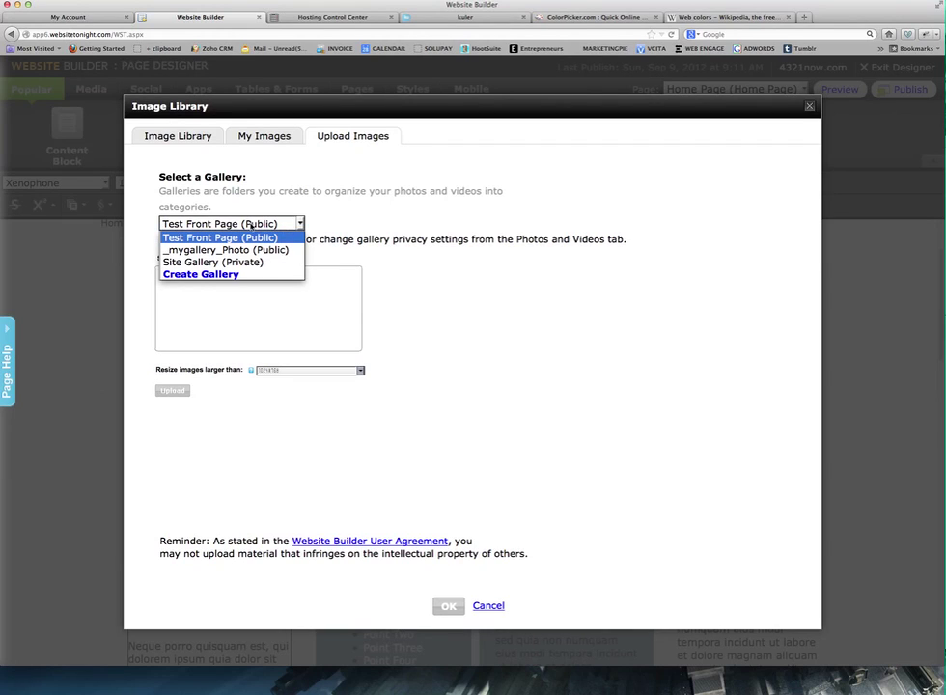
{"action": "left_click", "coordinate": [222, 278]}
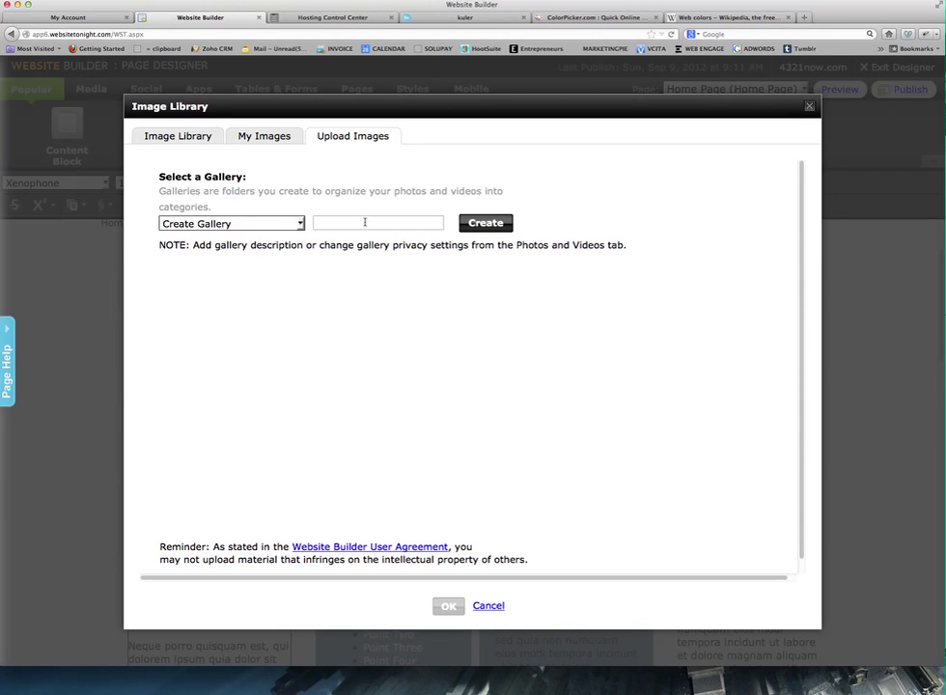
{"action": "left_click", "coordinate": [301, 224]}
{"action": "left_click", "coordinate": [220, 238]}
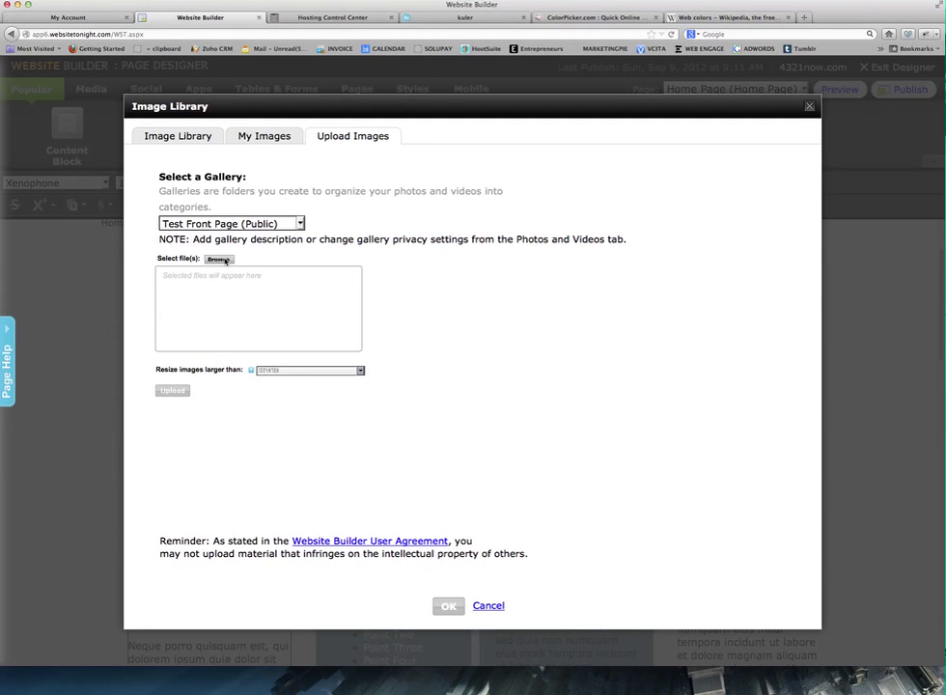
Step: Queue both sample_graphic_mouseover PNG files for upload
{"action": "left_click", "coordinate": [220, 259]}
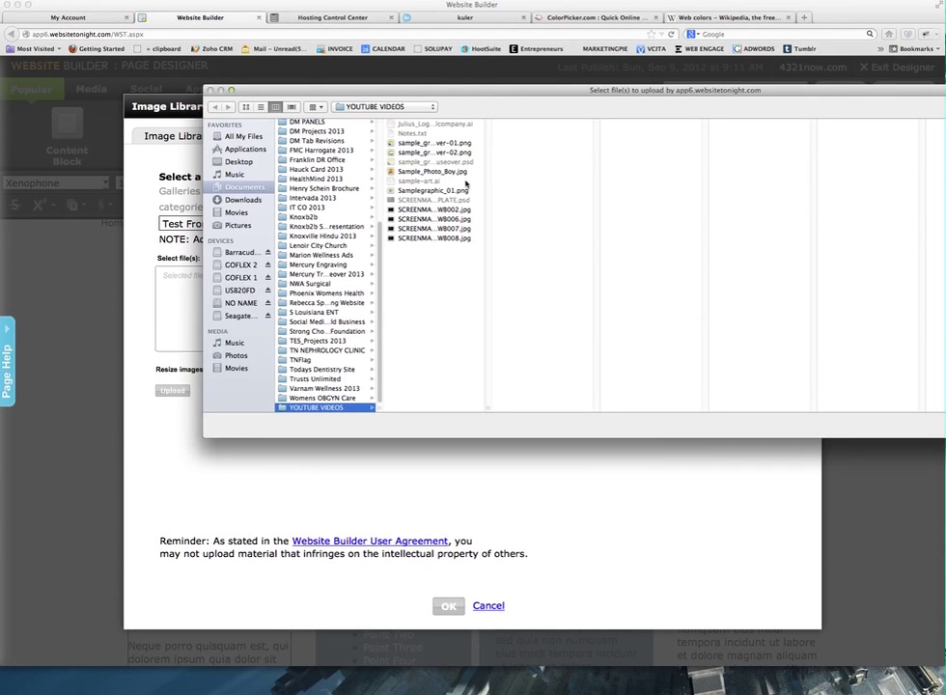
{"action": "left_click", "coordinate": [437, 144]}
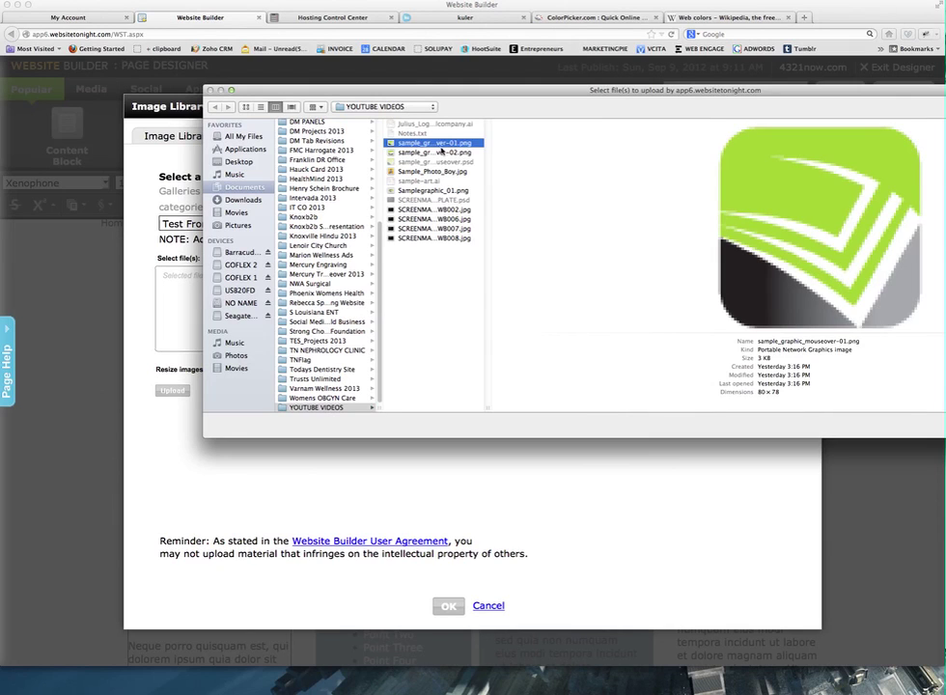
{"action": "left_click", "coordinate": [440, 152], "text": "shift"}
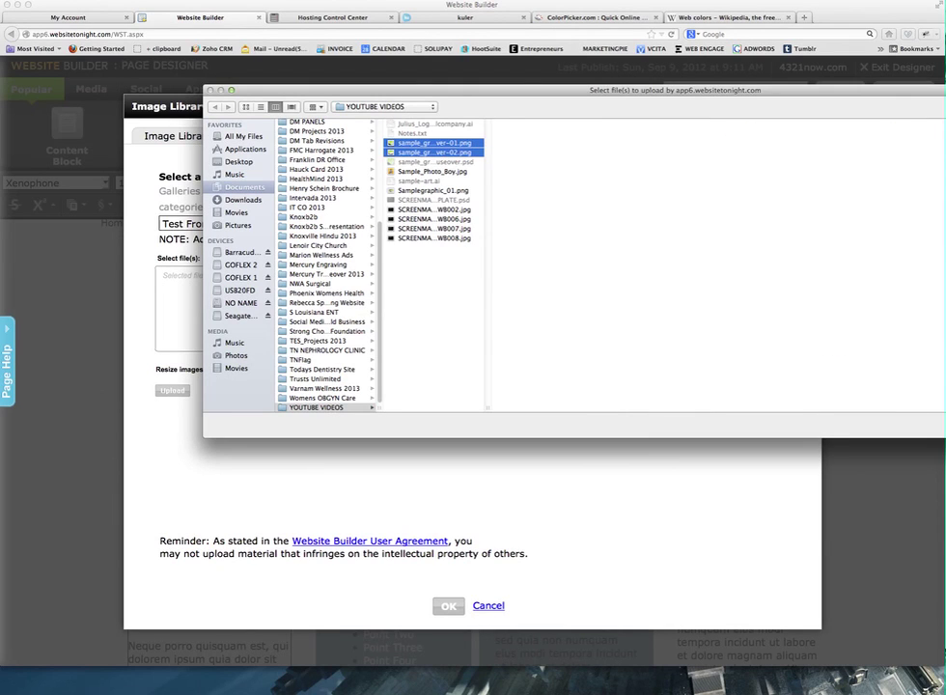
{"action": "key", "text": "Return"}
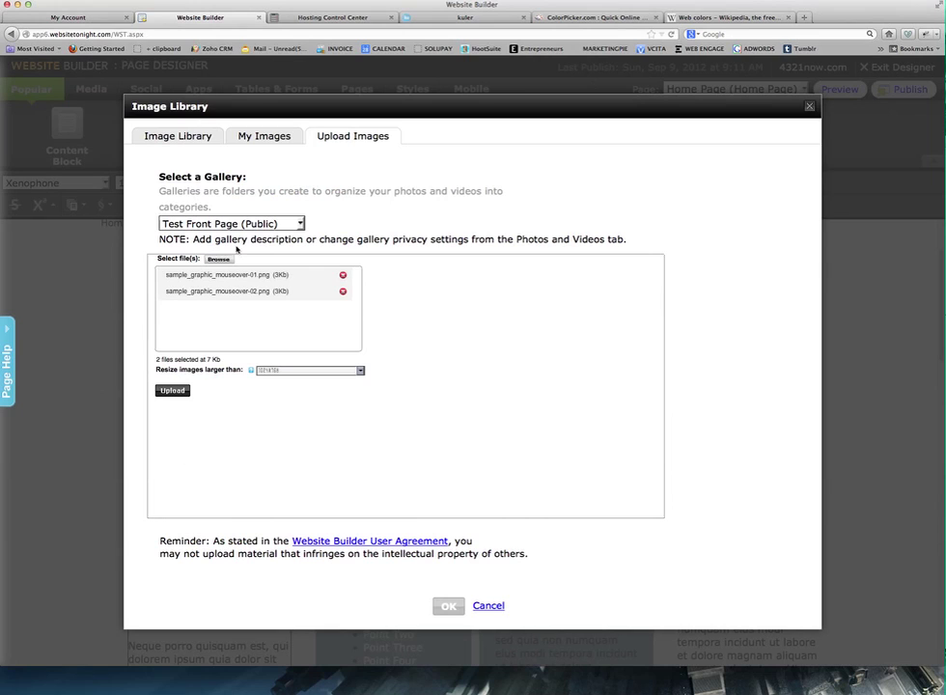
Step: Add Sample_Photo_Boy.jpg and Samplegraphic_01.png to the upload queue
{"action": "left_click", "coordinate": [219, 259]}
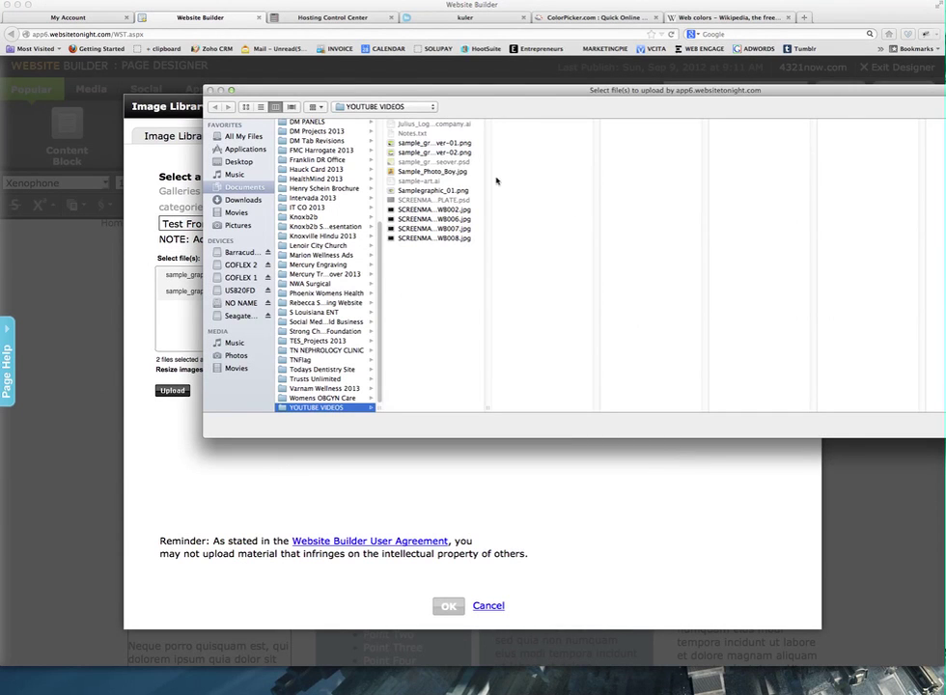
{"action": "left_click", "coordinate": [462, 172]}
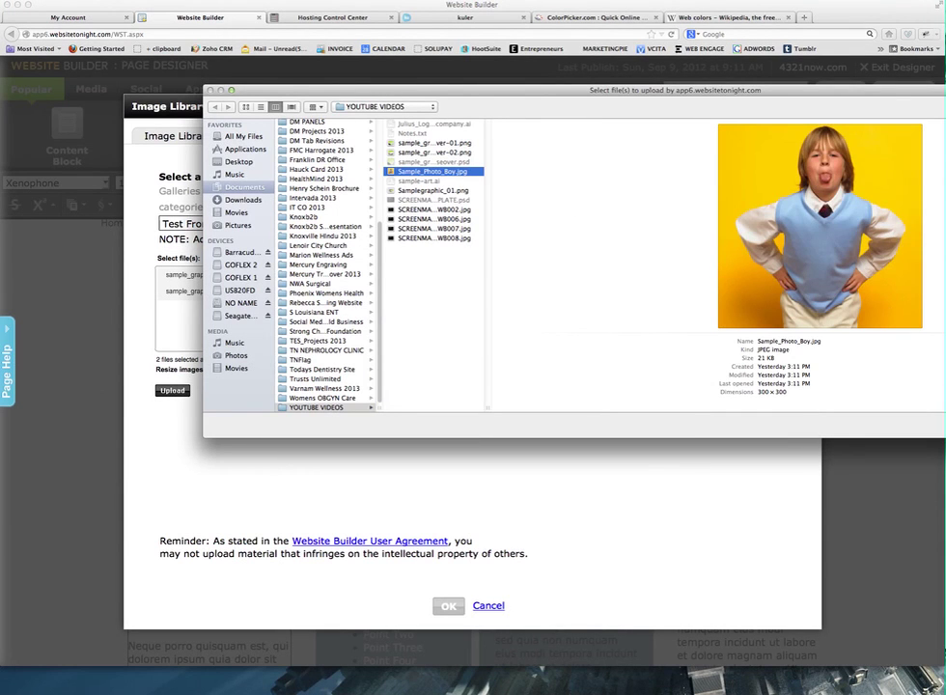
{"action": "key", "text": "Return"}
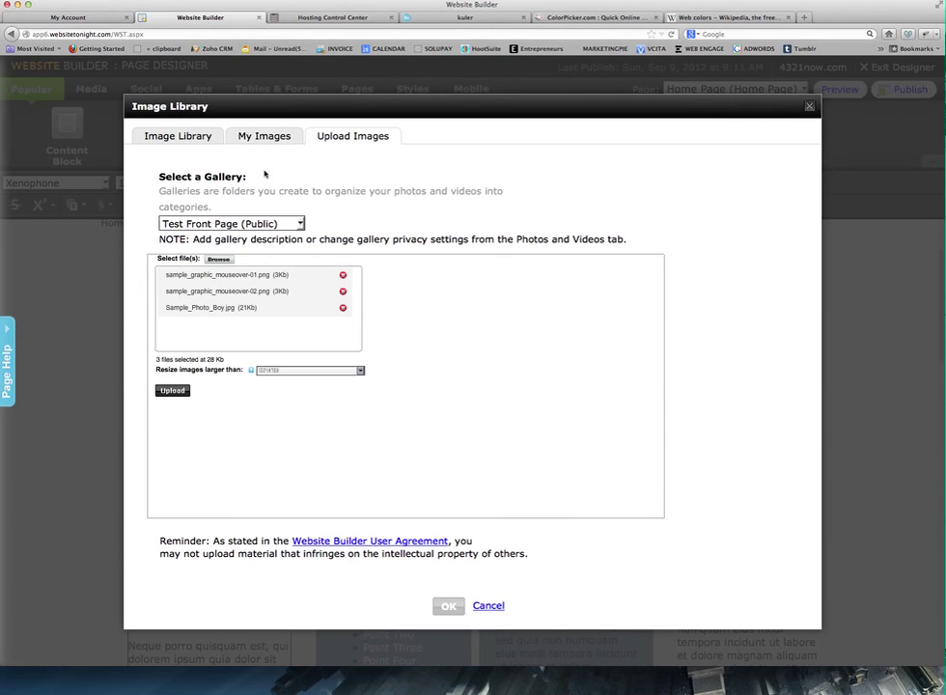
{"action": "left_click", "coordinate": [218, 259]}
{"action": "left_click", "coordinate": [433, 190]}
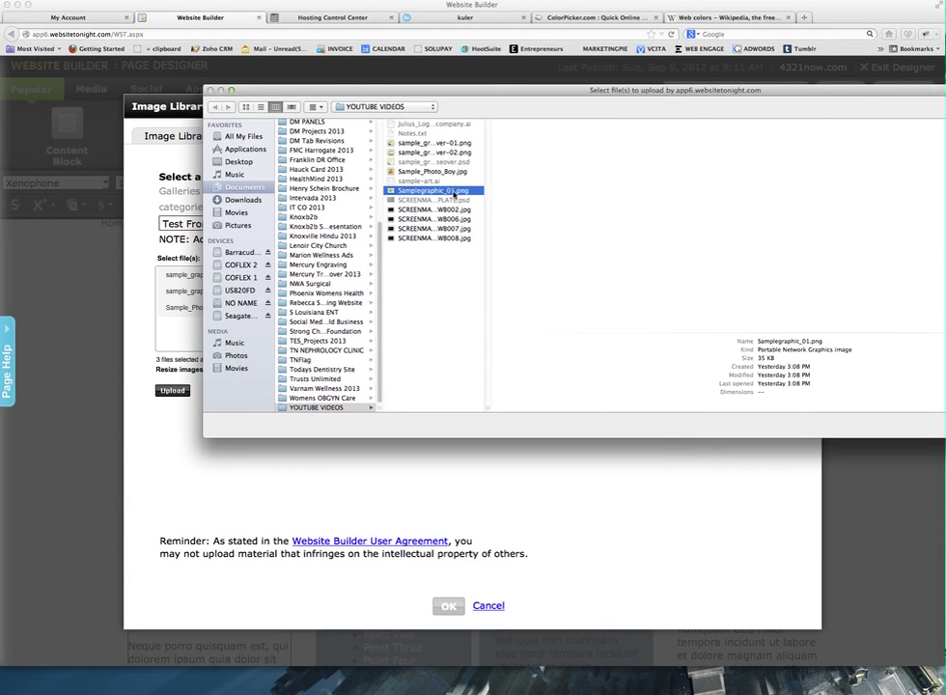
{"action": "key", "text": "Return"}
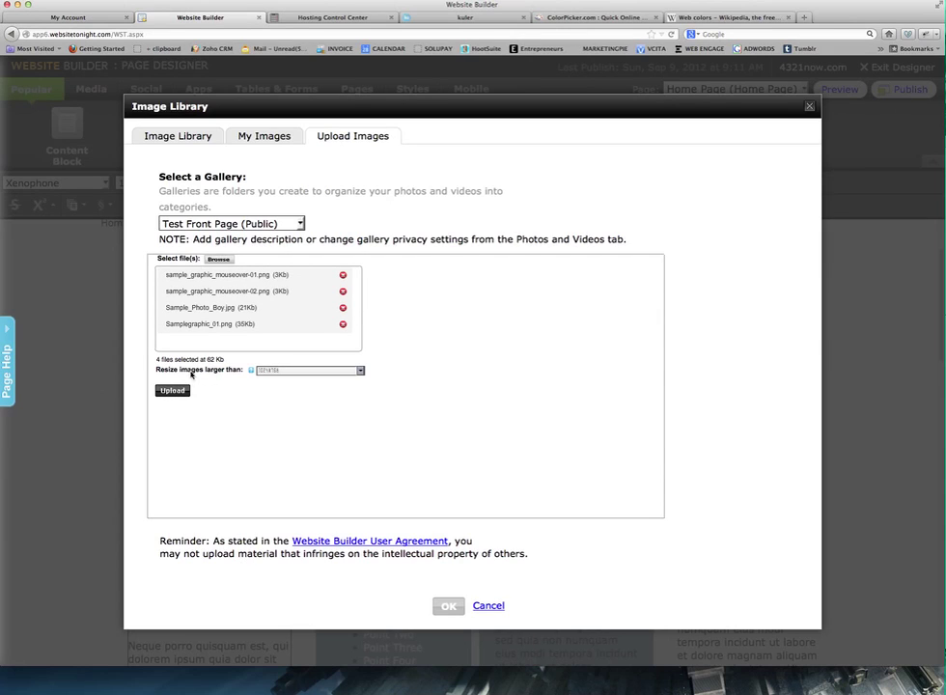
Step: Keep the current resize limit, then remove and re-add Samplegraphic_01.png to the queue
{"action": "left_click", "coordinate": [273, 370]}
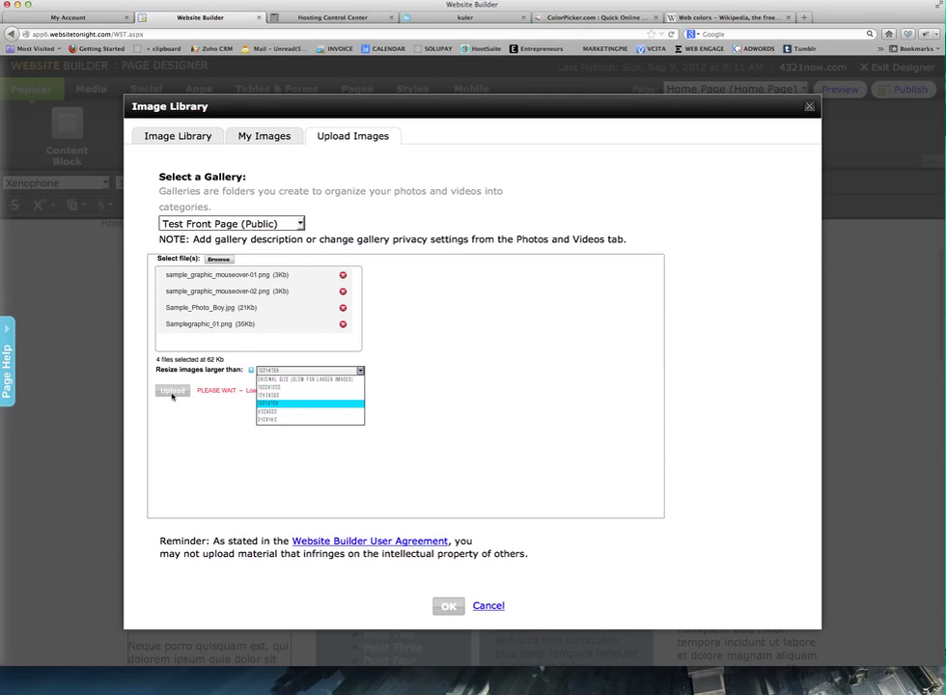
{"action": "left_click", "coordinate": [361, 371]}
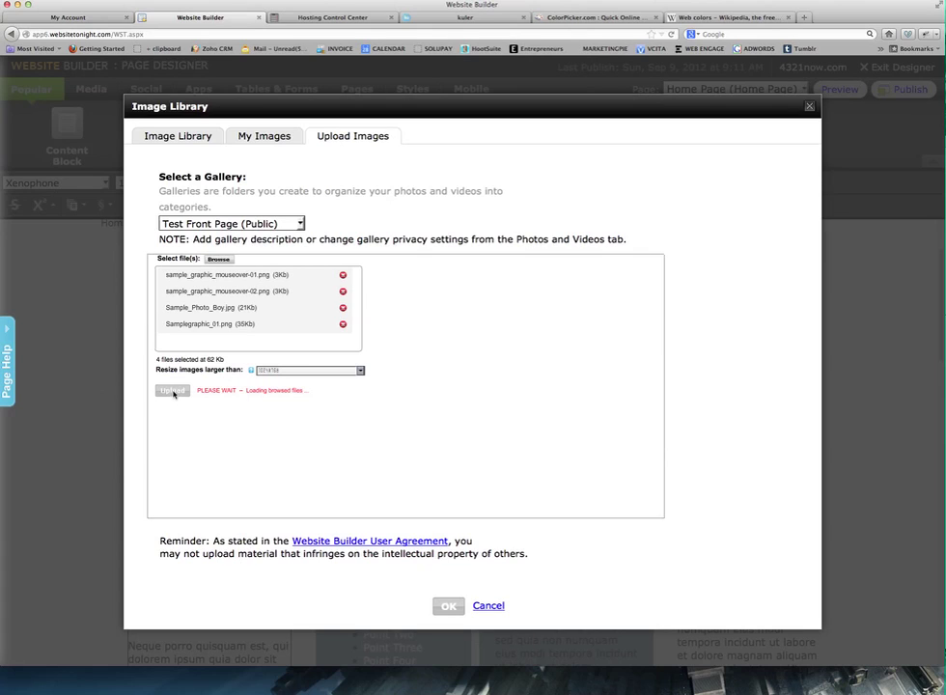
{"action": "left_click", "coordinate": [343, 325]}
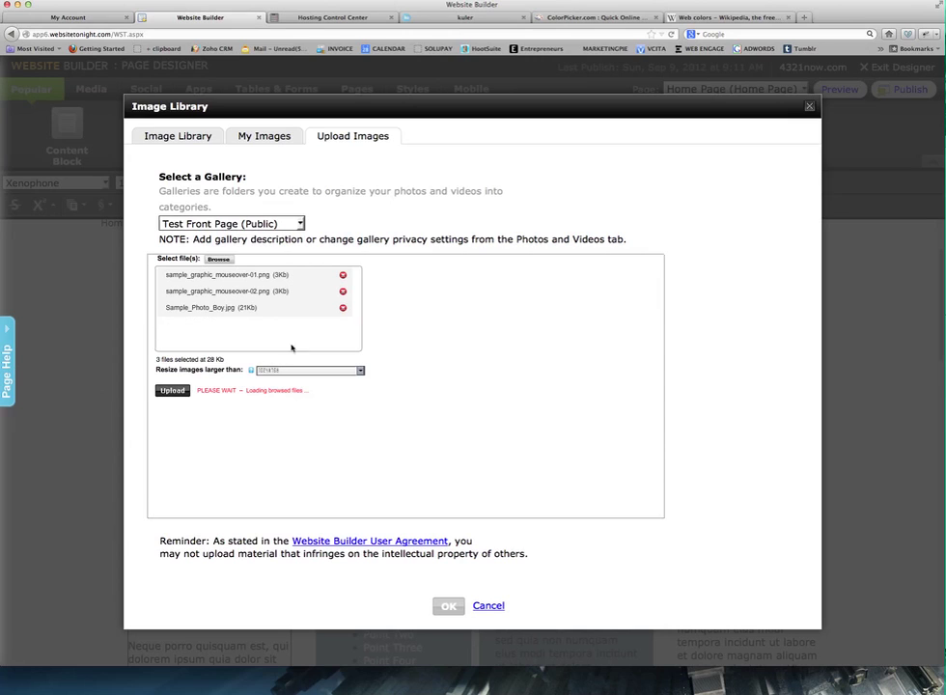
{"action": "left_click", "coordinate": [219, 260]}
{"action": "left_click", "coordinate": [431, 191]}
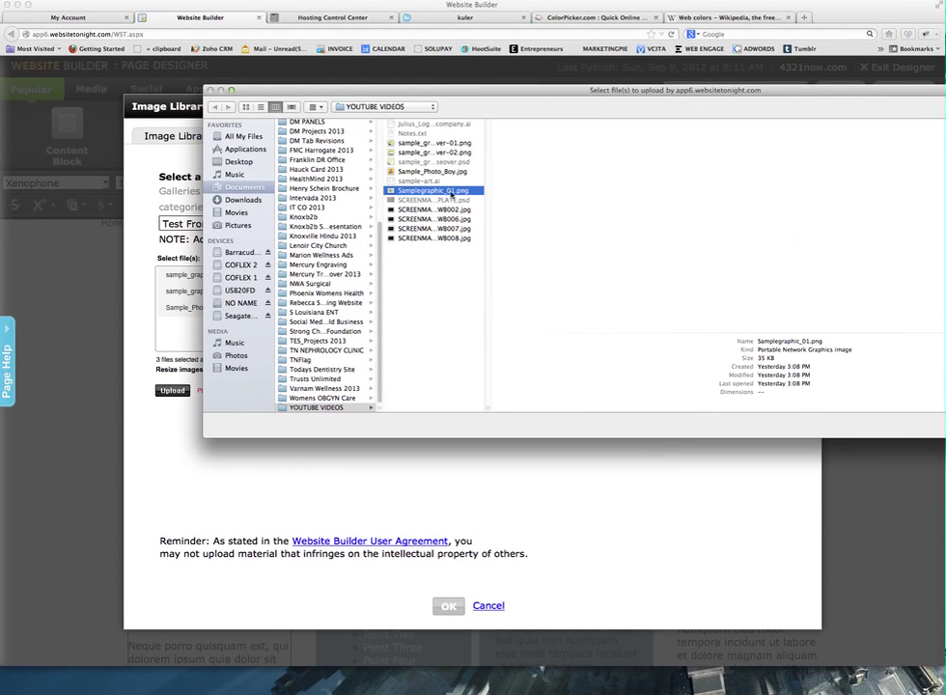
{"action": "key", "text": "Return"}
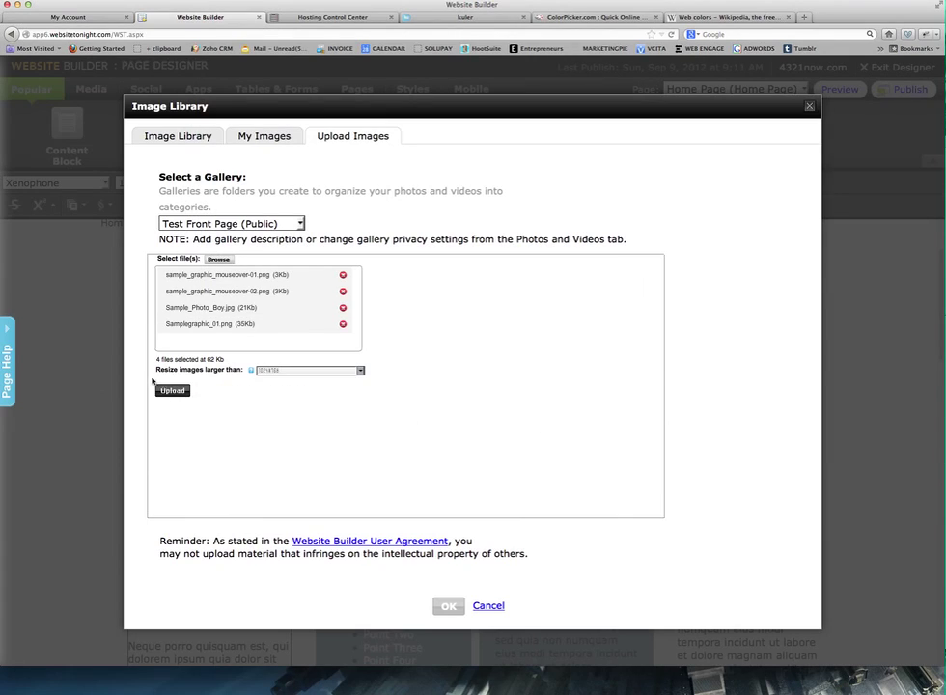
Step: Upload the four queued images to Test Front Page and pick the credit-card wallet graphic
{"action": "left_click", "coordinate": [171, 392]}
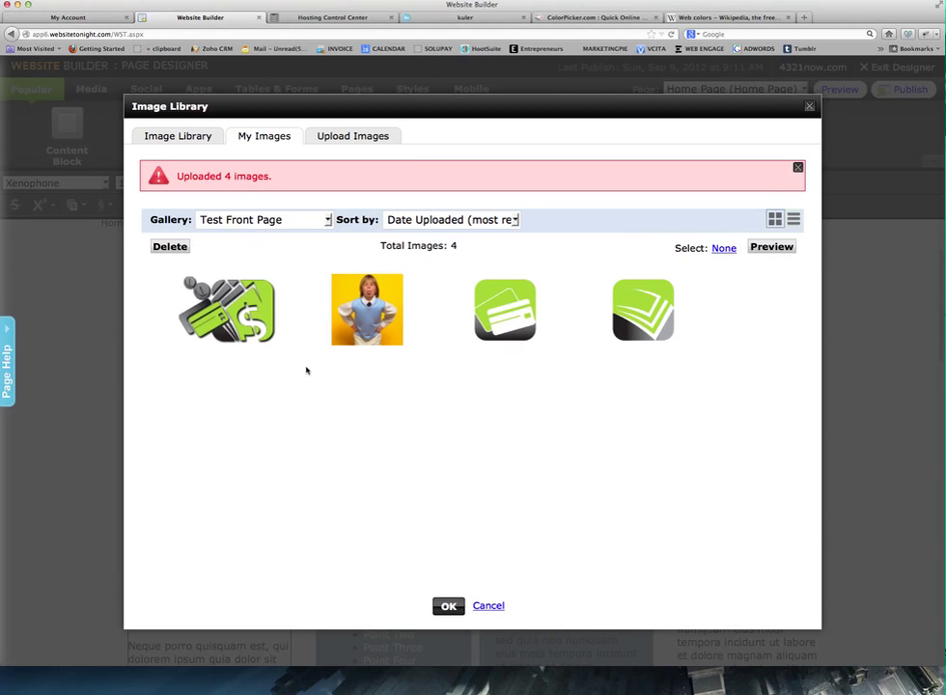
{"action": "mouse_move", "coordinate": [281, 341]}
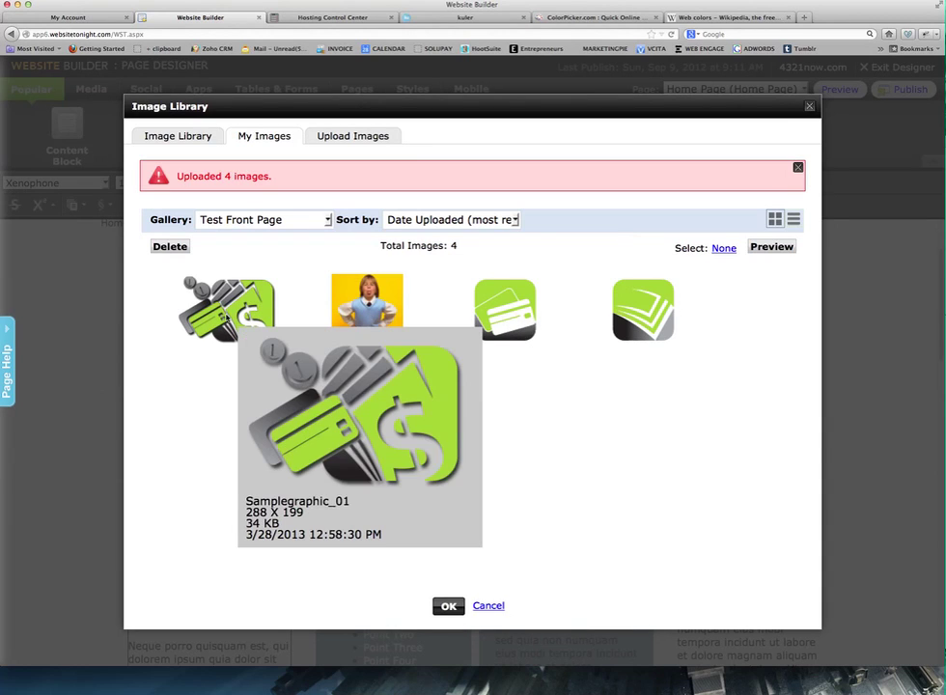
{"action": "left_click", "coordinate": [226, 317]}
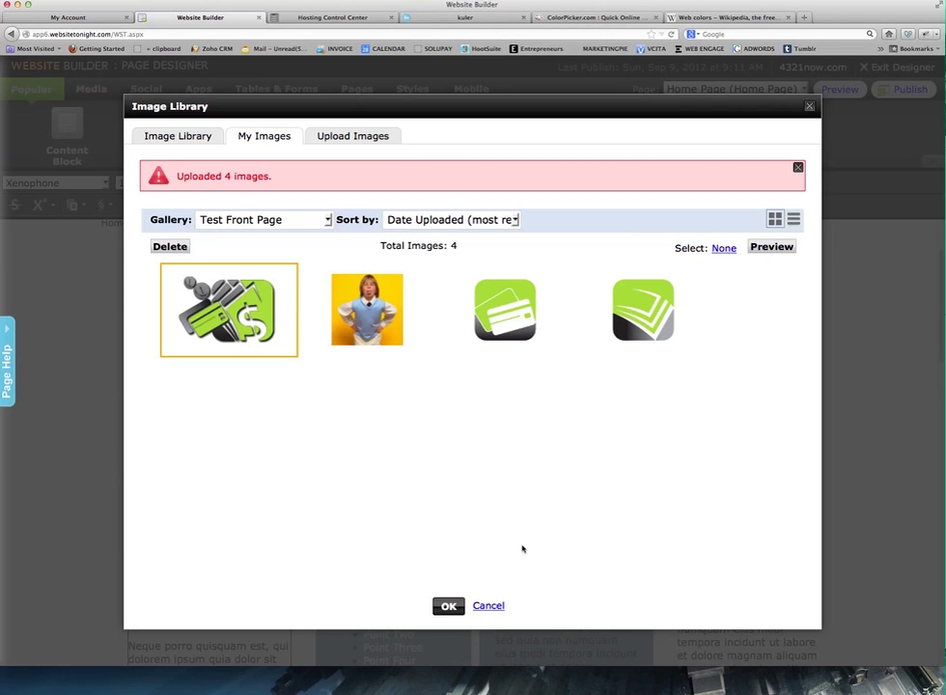
Step: Insert the wallet graphic into the first column and give that column a light grey (cccccc) background
{"action": "left_click", "coordinate": [449, 607]}
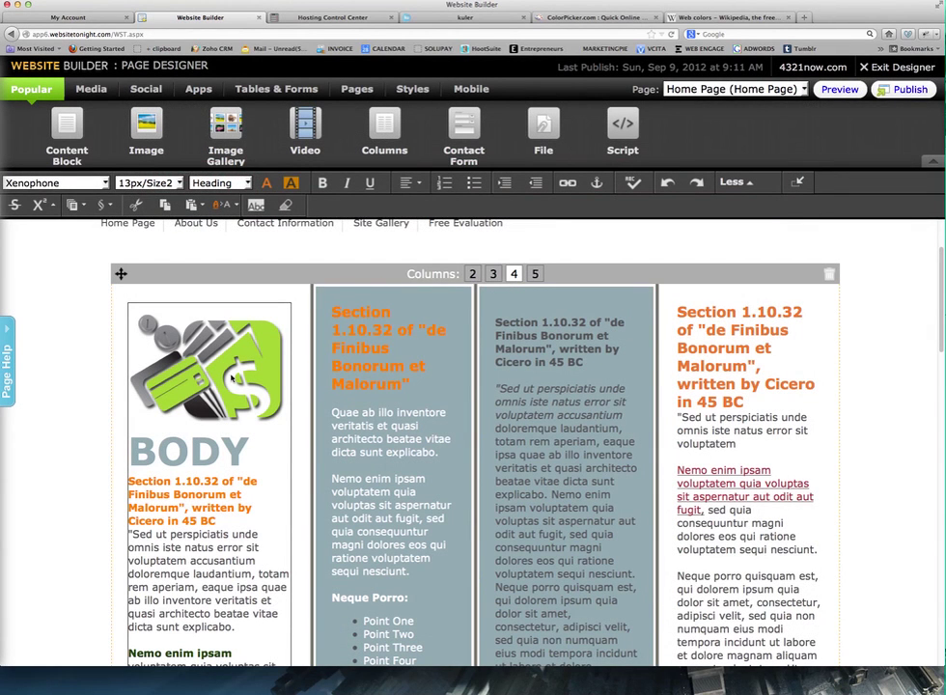
{"action": "left_click", "coordinate": [90, 376]}
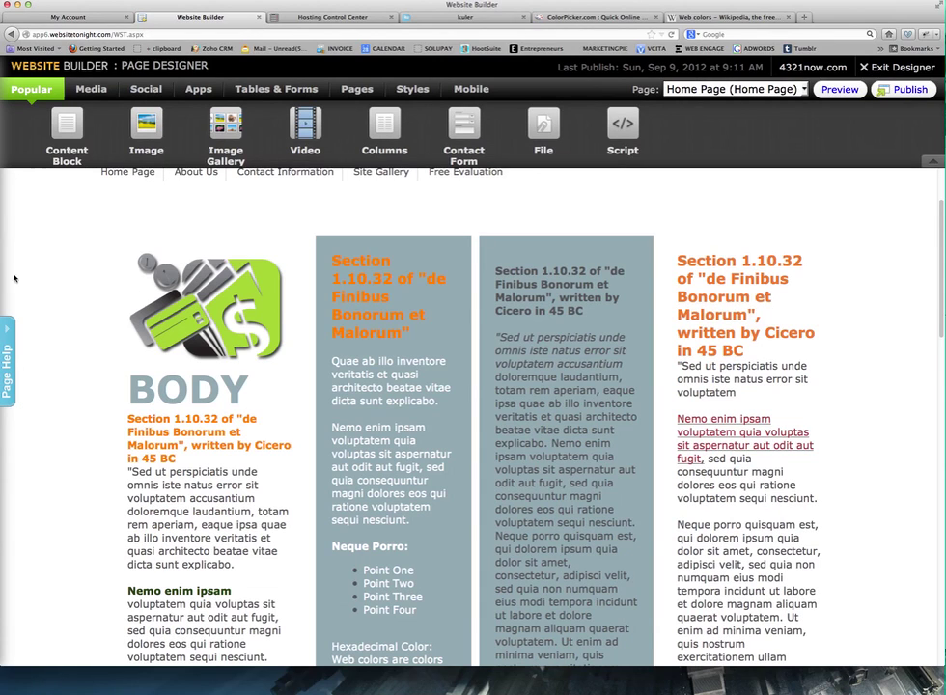
{"action": "left_click", "coordinate": [135, 251]}
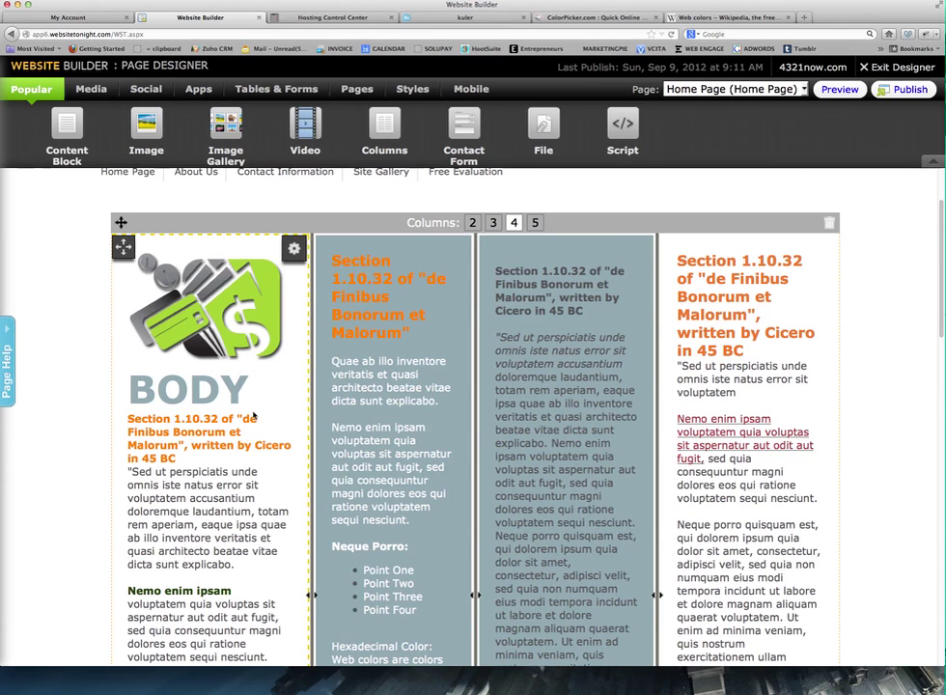
{"action": "left_click", "coordinate": [293, 249]}
{"action": "left_click", "coordinate": [353, 252]}
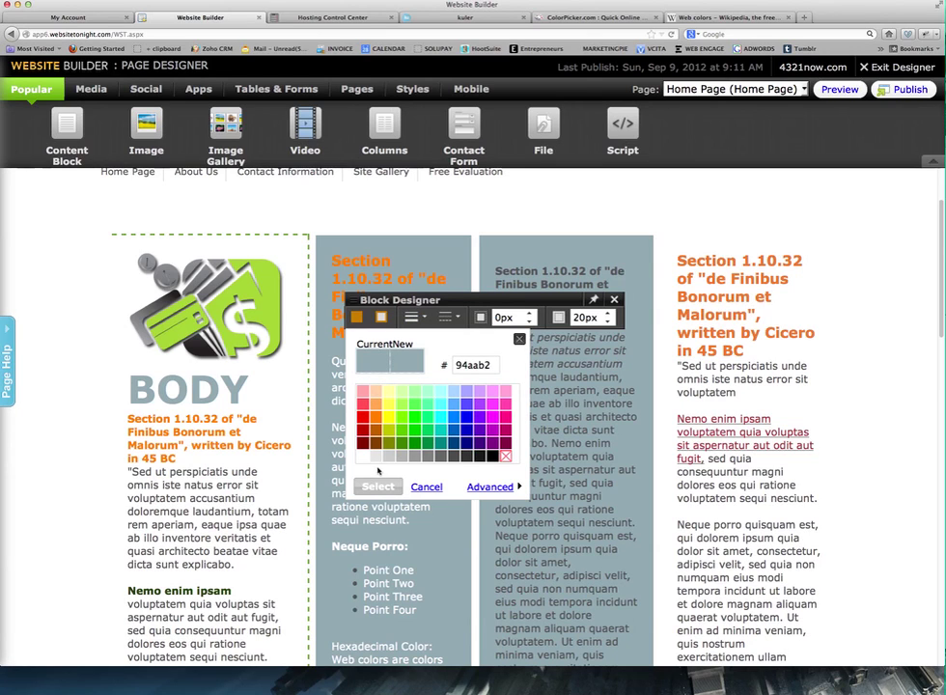
{"action": "left_click", "coordinate": [390, 455]}
{"action": "left_click", "coordinate": [388, 488]}
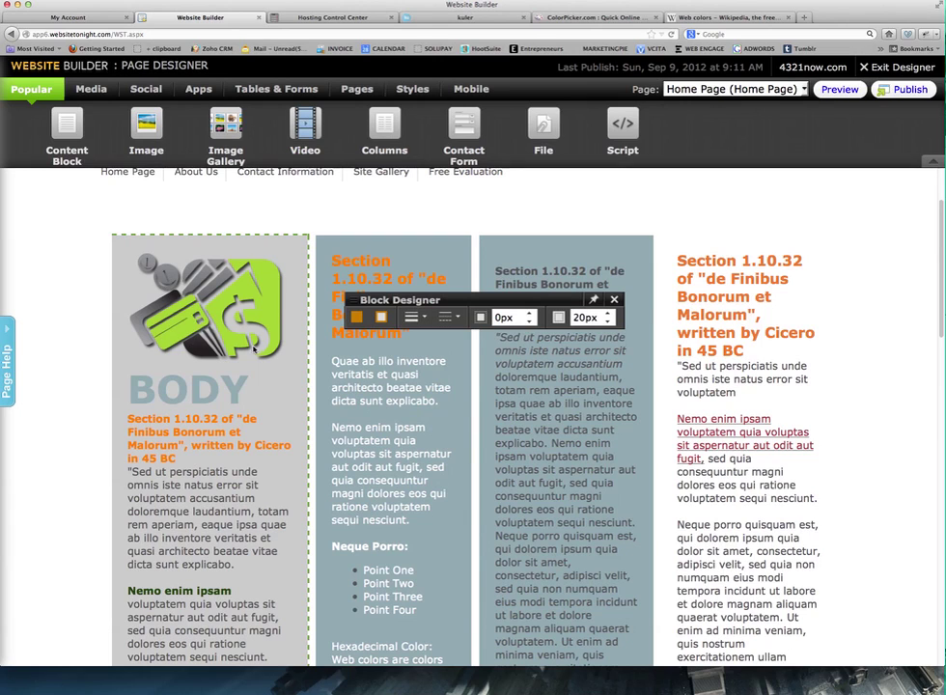
Step: Delete the credit-card wallet graphic from the first column and insert the boy photo in its place
{"action": "left_click", "coordinate": [288, 359]}
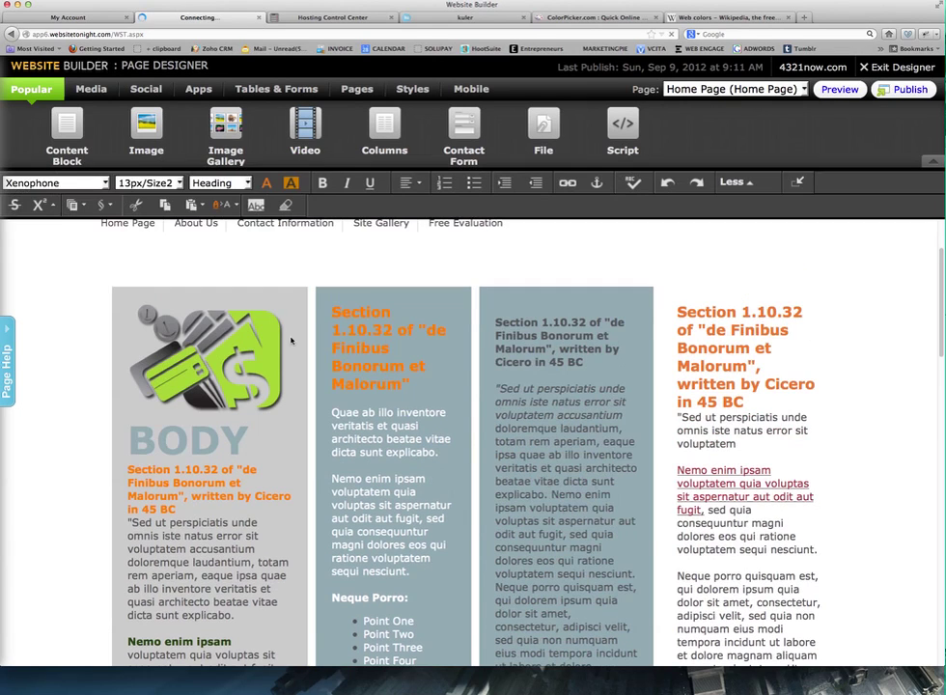
{"action": "left_click", "coordinate": [241, 343]}
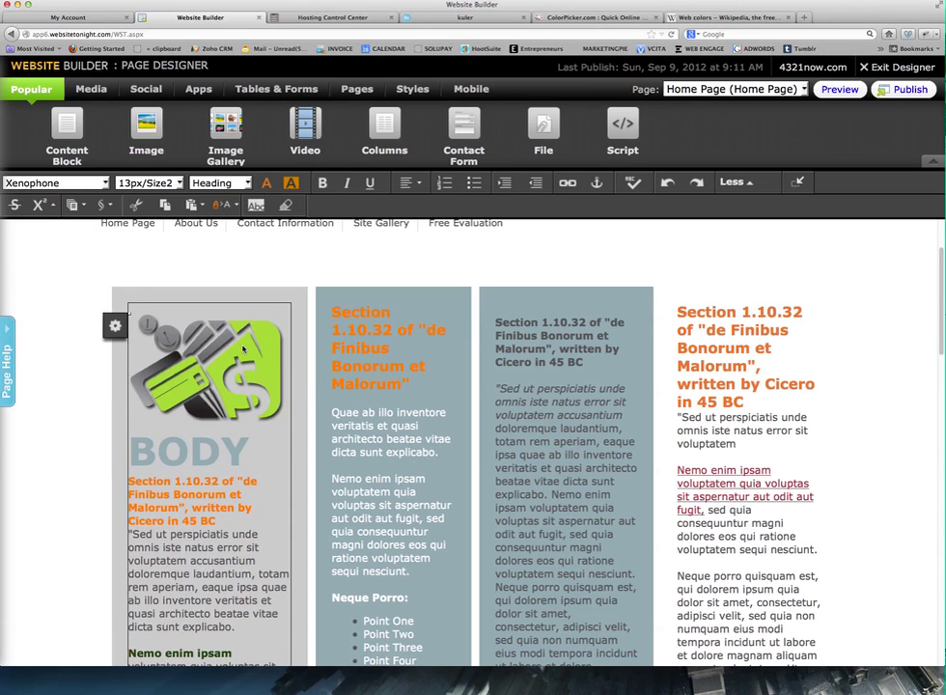
{"action": "key", "text": "Delete"}
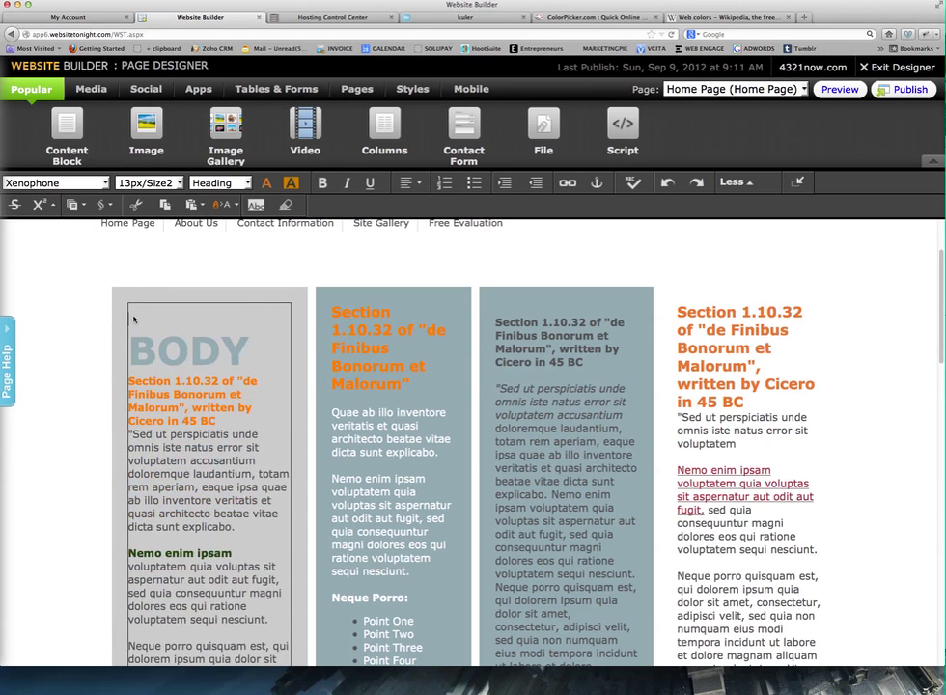
{"action": "left_click", "coordinate": [145, 128]}
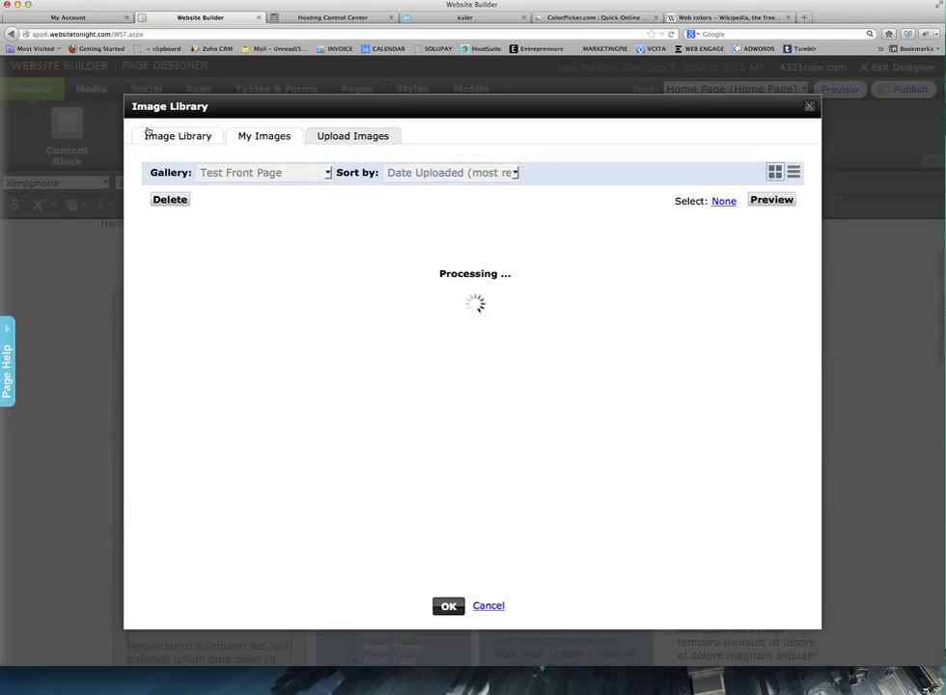
{"action": "left_click", "coordinate": [363, 254]}
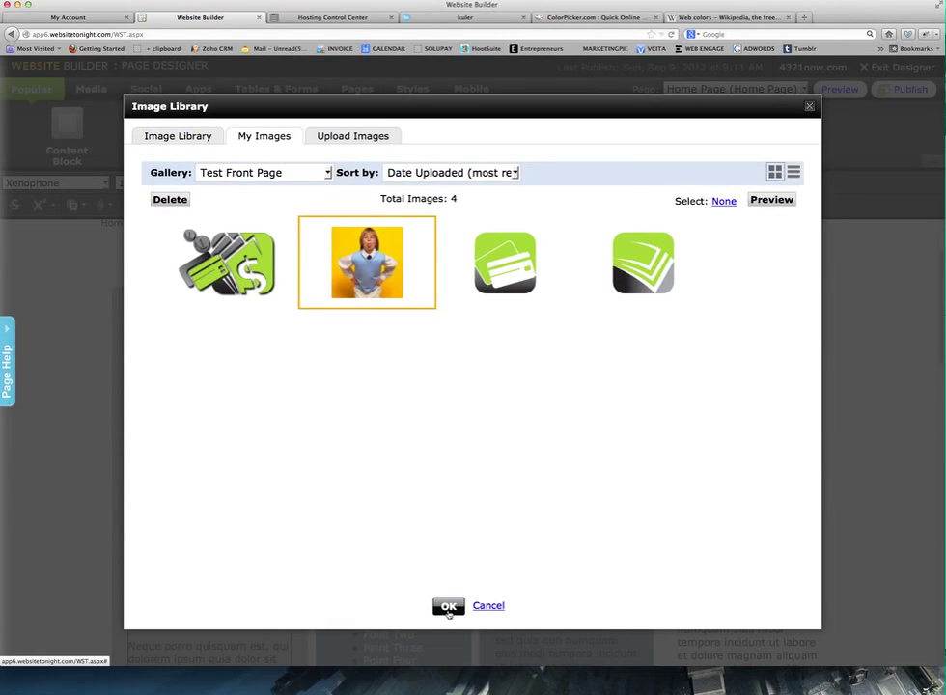
{"action": "left_click", "coordinate": [448, 607]}
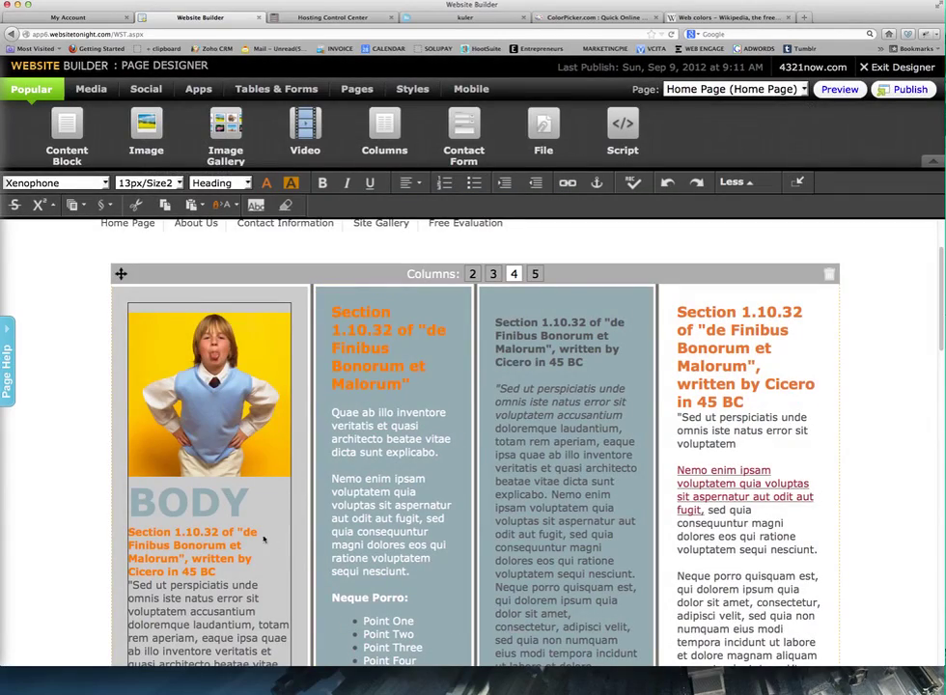
Step: Widen the first column slightly and drop a new Image block at its top
{"action": "left_click_drag", "start_coordinate": [309, 554], "coordinate": [328, 546]}
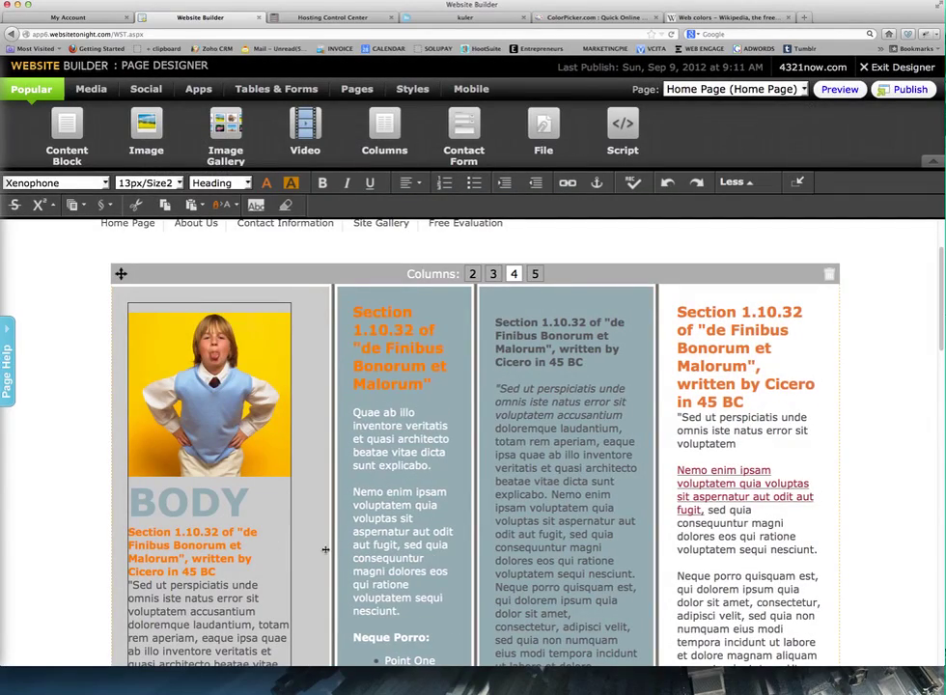
{"action": "scroll", "coordinate": [315, 555], "scroll_direction": "down", "scroll_amount": 5}
{"action": "scroll", "coordinate": [316, 555], "scroll_direction": "down", "scroll_amount": 5}
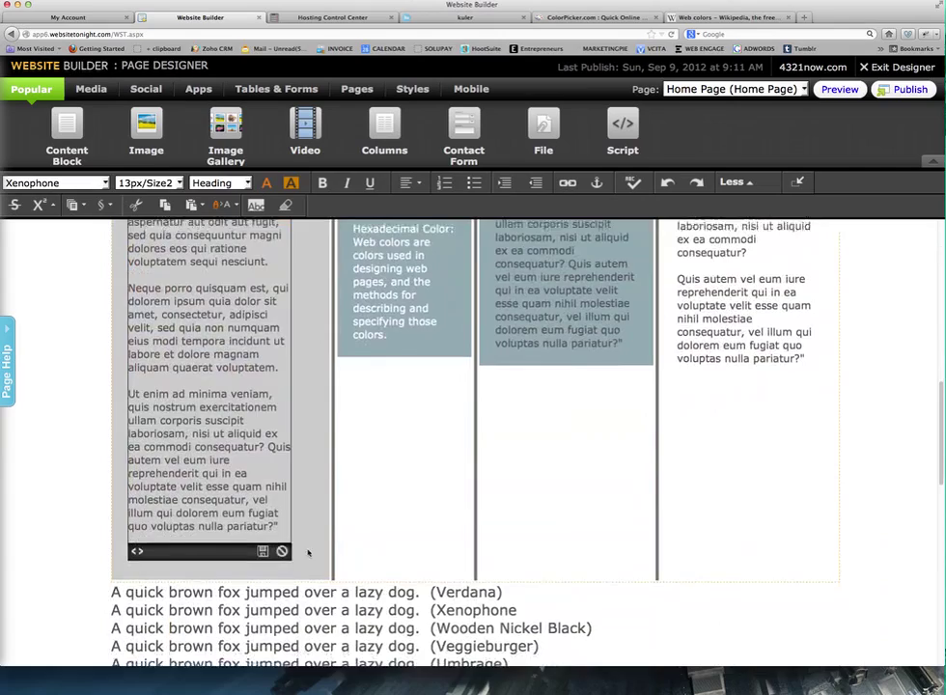
{"action": "left_click", "coordinate": [264, 550]}
{"action": "scroll", "coordinate": [306, 463], "scroll_direction": "up", "scroll_amount": 10}
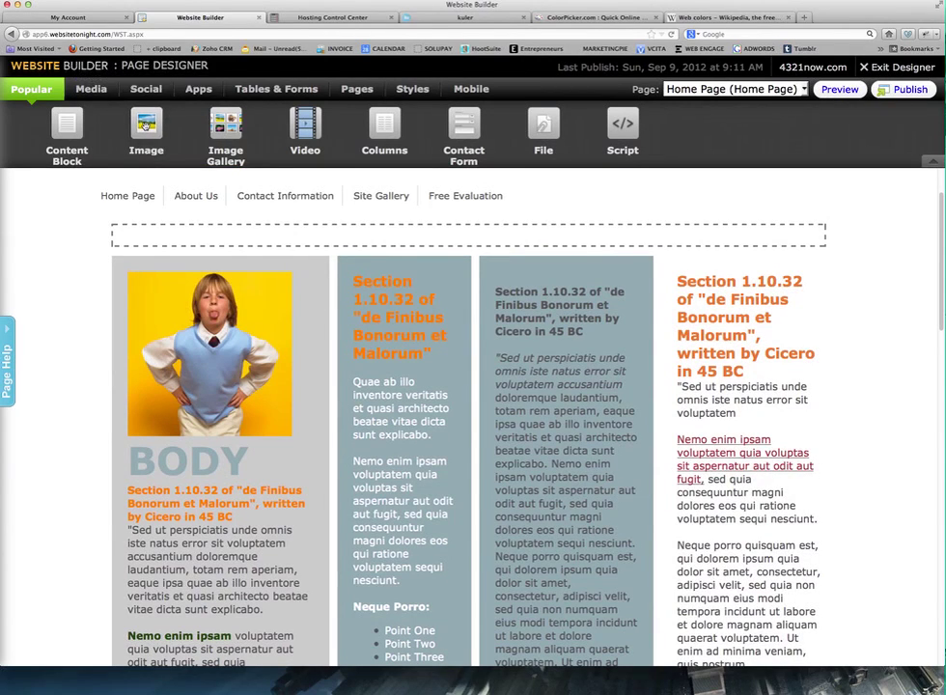
{"action": "left_click_drag", "start_coordinate": [143, 126], "coordinate": [209, 279]}
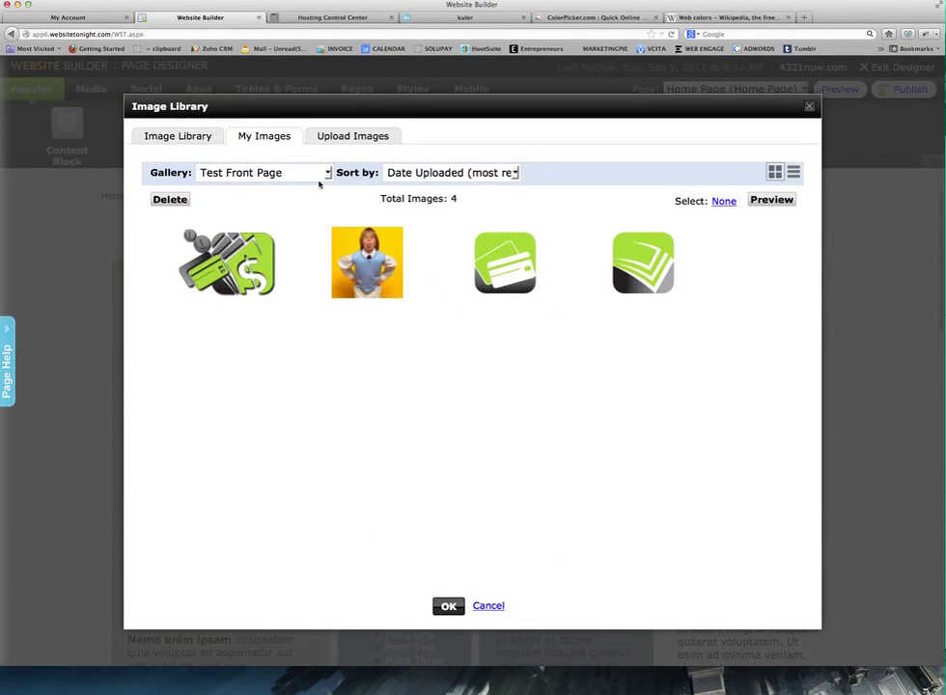
Step: Start an image upload and browse the Brainstorm project folders for the logo file
{"action": "left_click", "coordinate": [380, 138]}
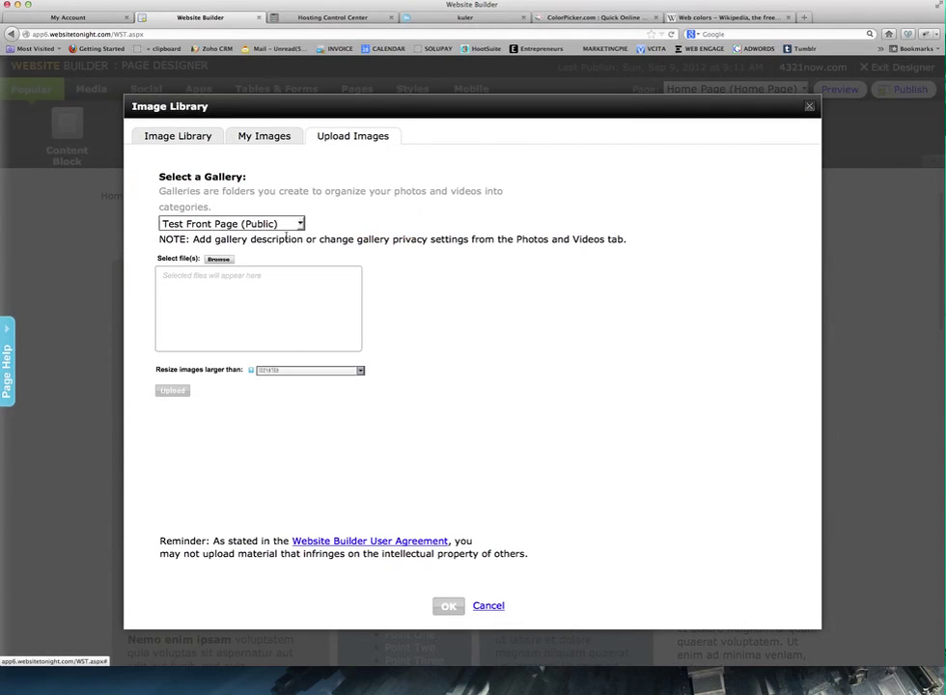
{"action": "left_click", "coordinate": [218, 260]}
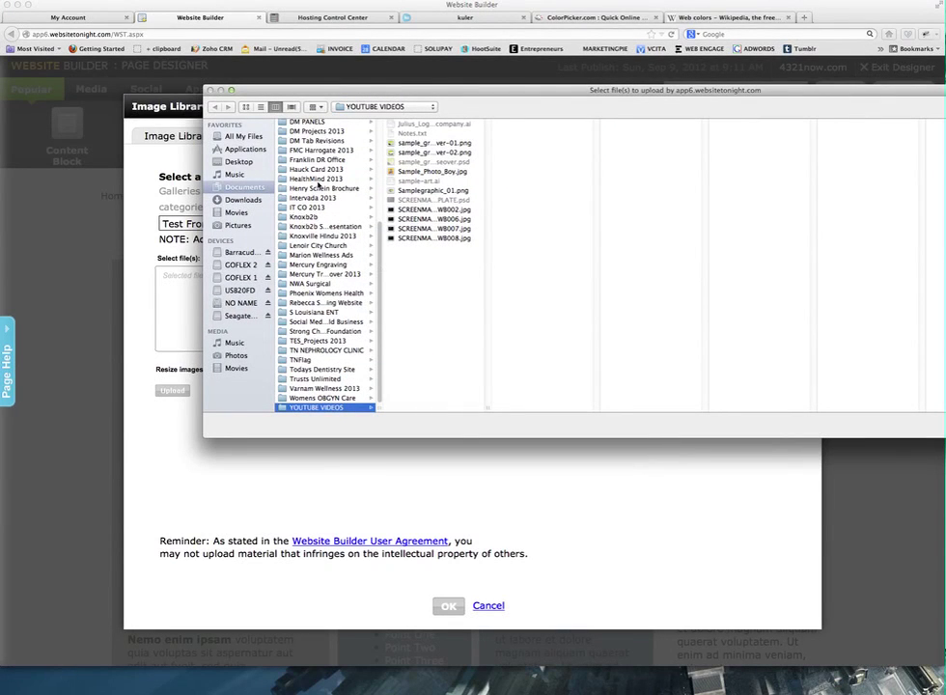
{"action": "scroll", "coordinate": [319, 184], "scroll_direction": "up", "scroll_amount": 5}
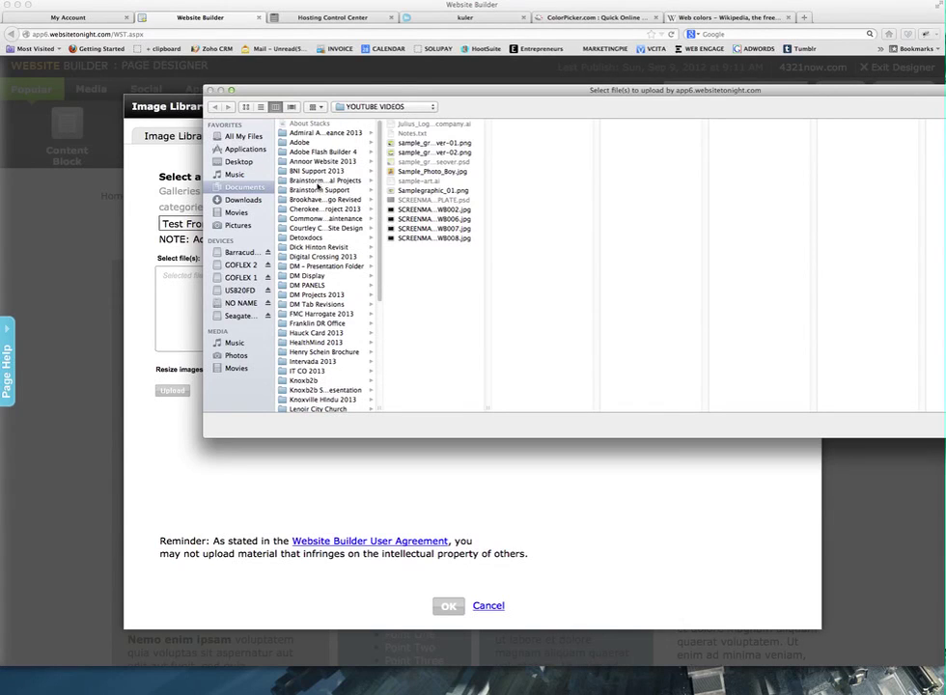
{"action": "left_click", "coordinate": [316, 190]}
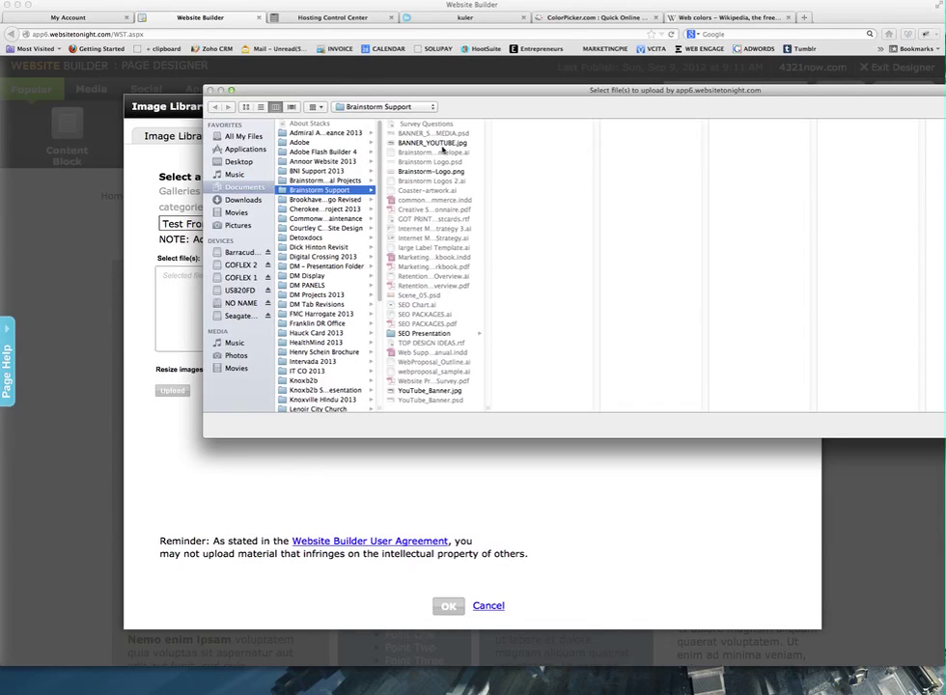
{"action": "left_click", "coordinate": [425, 143]}
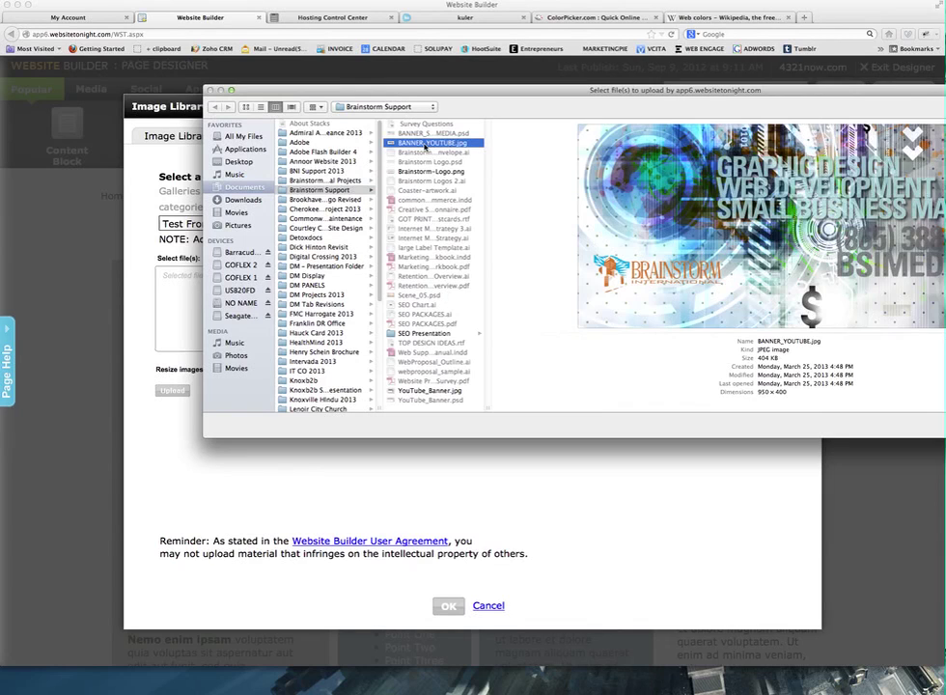
{"action": "left_click", "coordinate": [317, 182]}
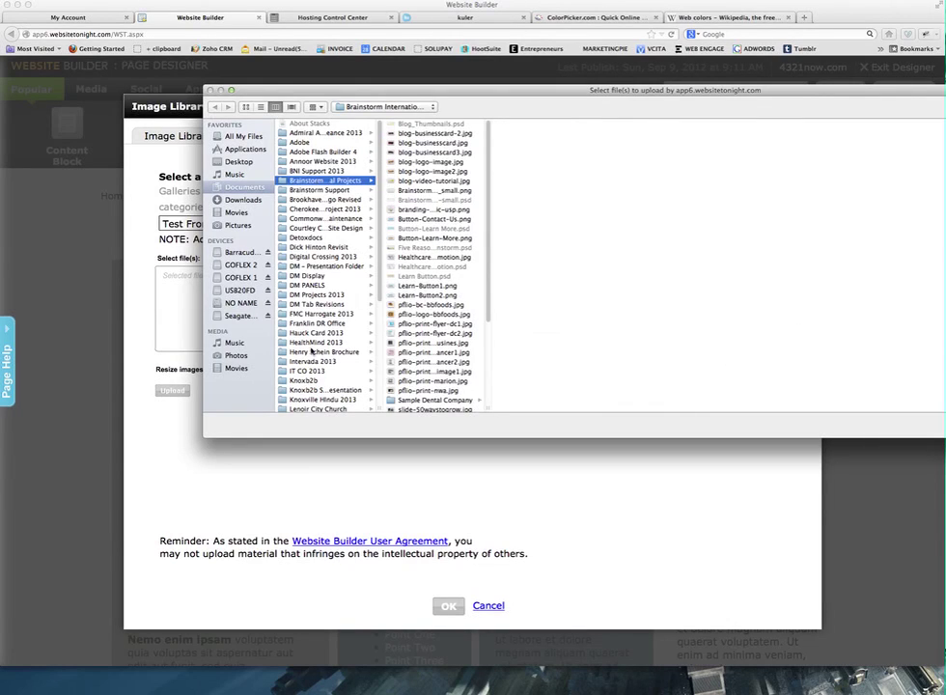
{"action": "scroll", "coordinate": [329, 344], "scroll_direction": "down", "scroll_amount": 5}
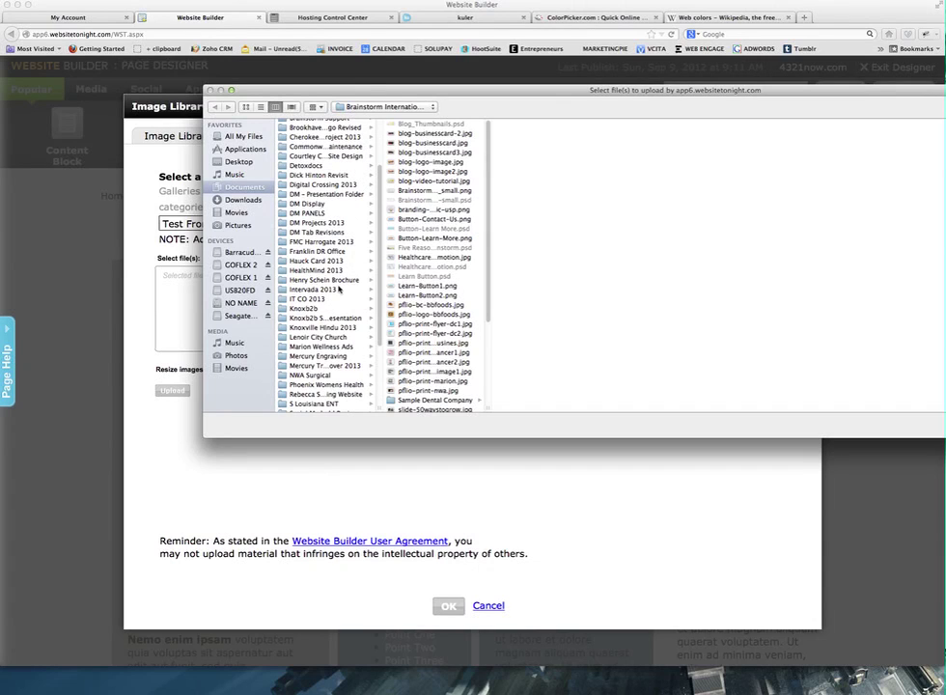
{"action": "scroll", "coordinate": [339, 288], "scroll_direction": "down", "scroll_amount": 5}
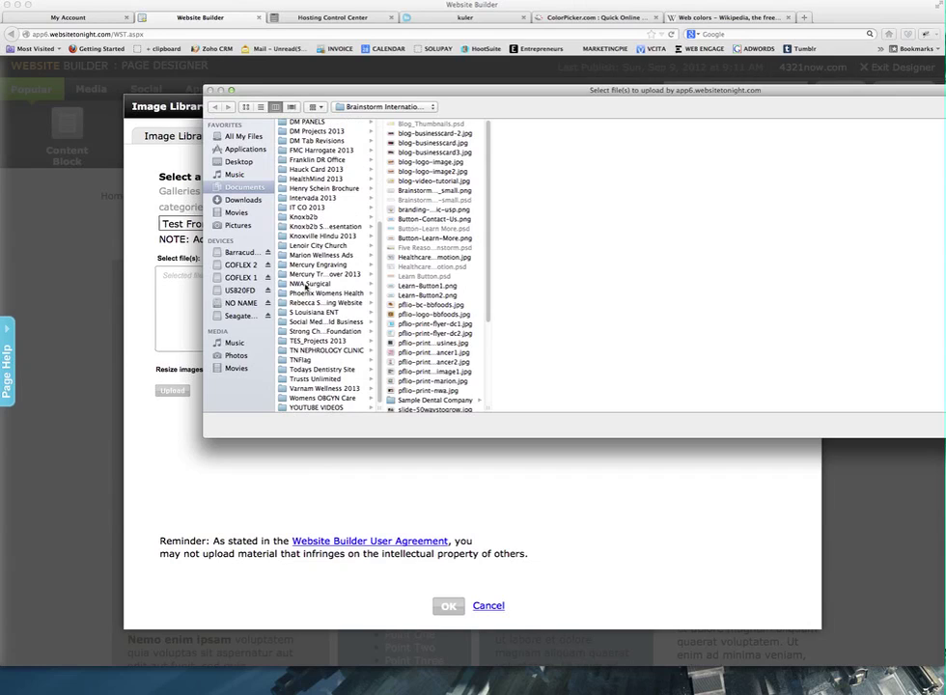
Step: Choose Sample-Hearing-Center-Logos.jpg from the Brookhaven logo folder for upload
{"action": "left_click", "coordinate": [307, 284]}
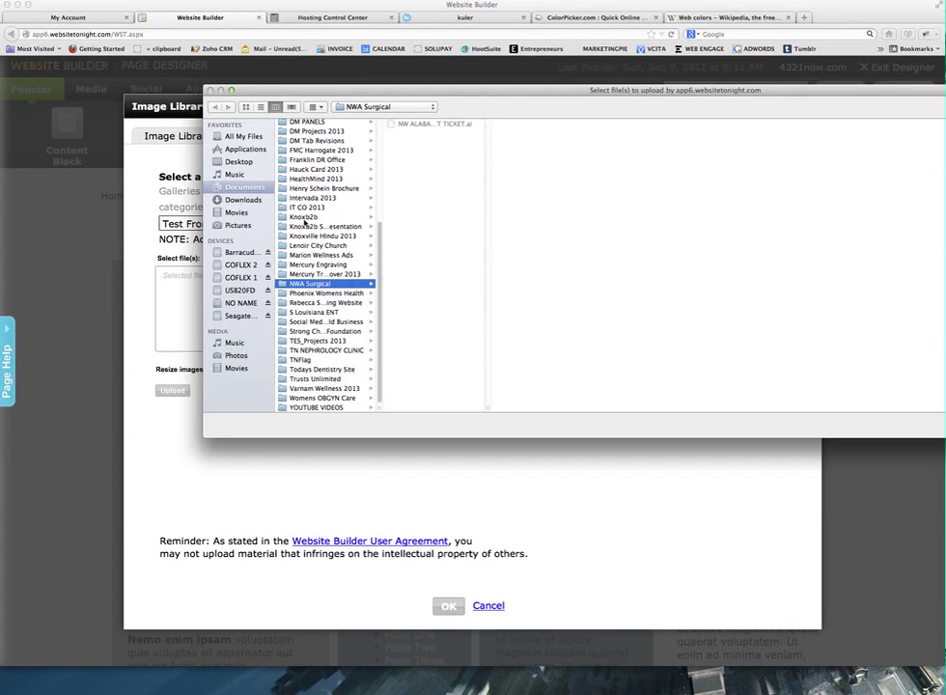
{"action": "scroll", "coordinate": [305, 197], "scroll_direction": "up", "scroll_amount": 5}
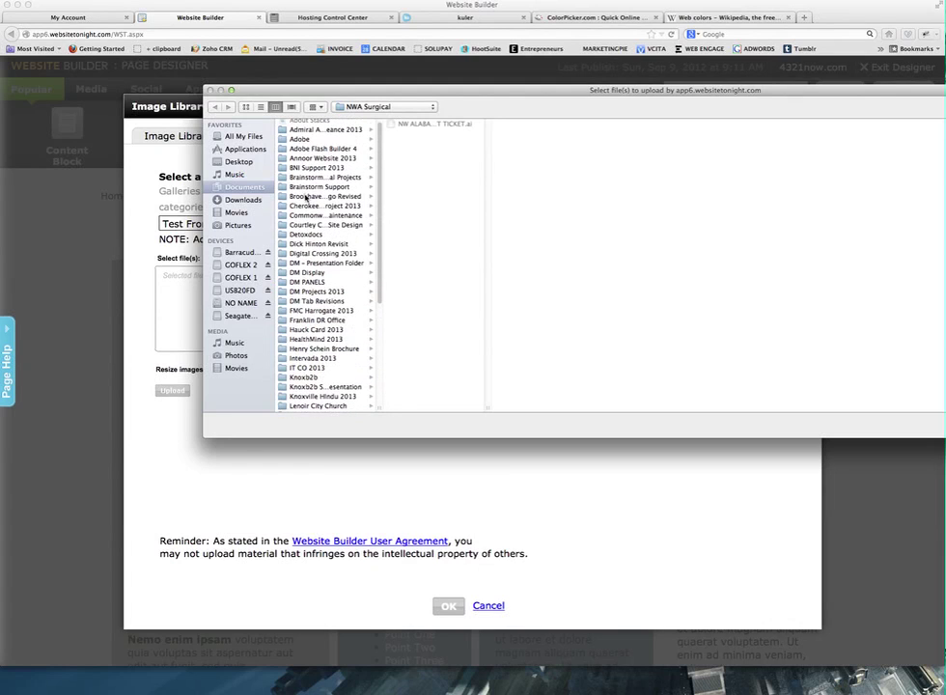
{"action": "left_click", "coordinate": [303, 197]}
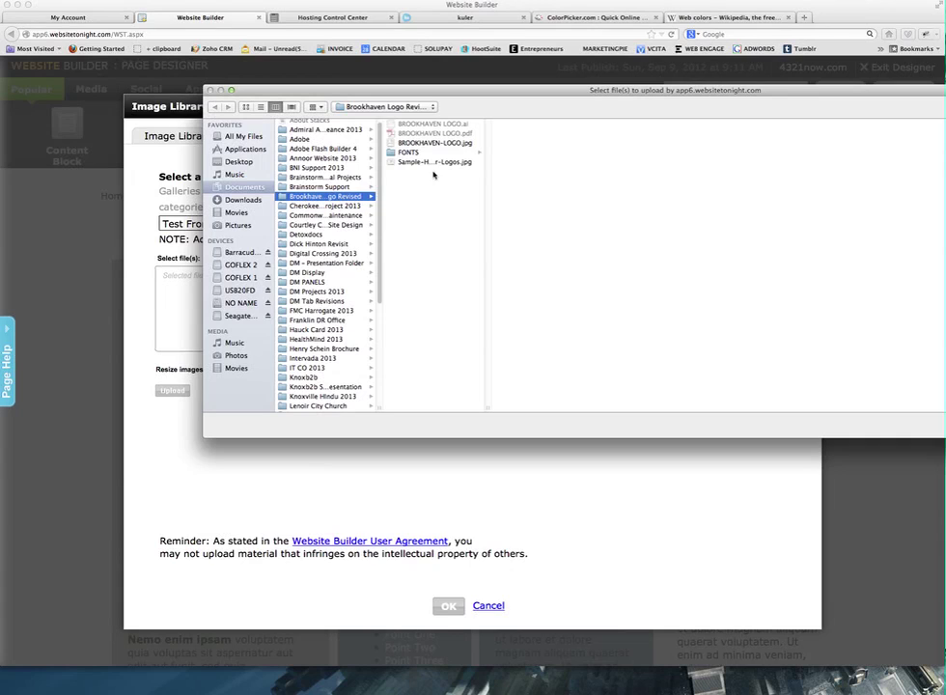
{"action": "left_click", "coordinate": [436, 143]}
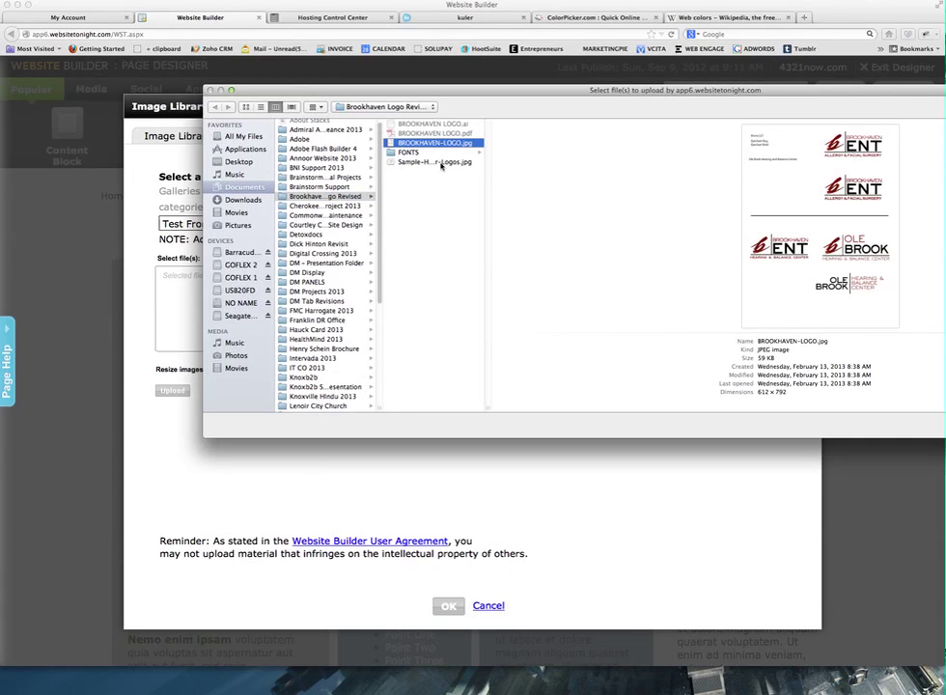
{"action": "left_click", "coordinate": [441, 163]}
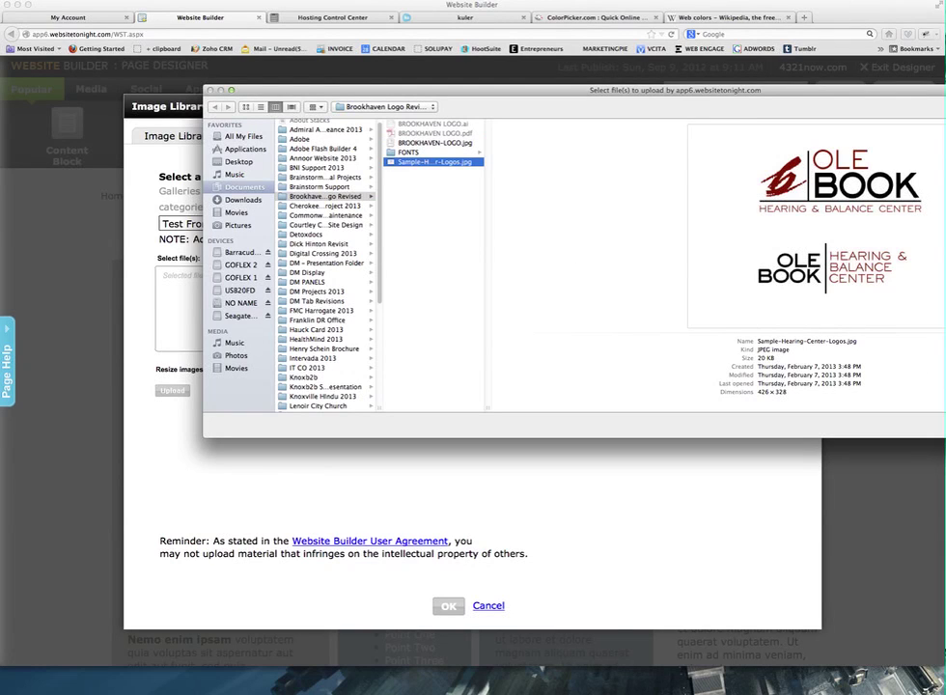
{"action": "key", "text": "Return"}
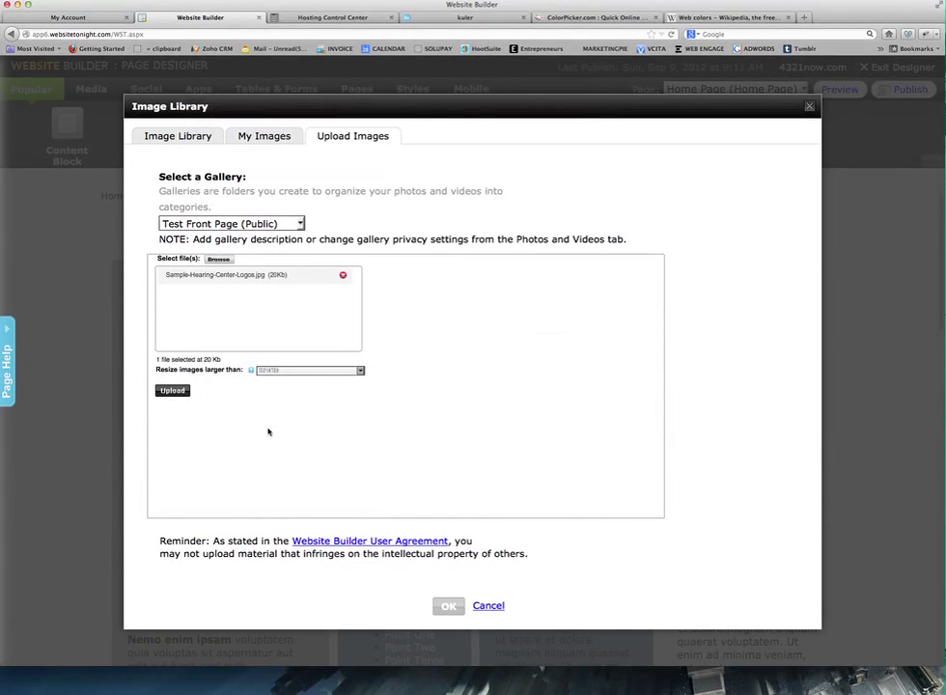
Step: Upload the logos image, place it atop the first column, and shrink it to about 321 by 247
{"action": "left_click", "coordinate": [172, 391]}
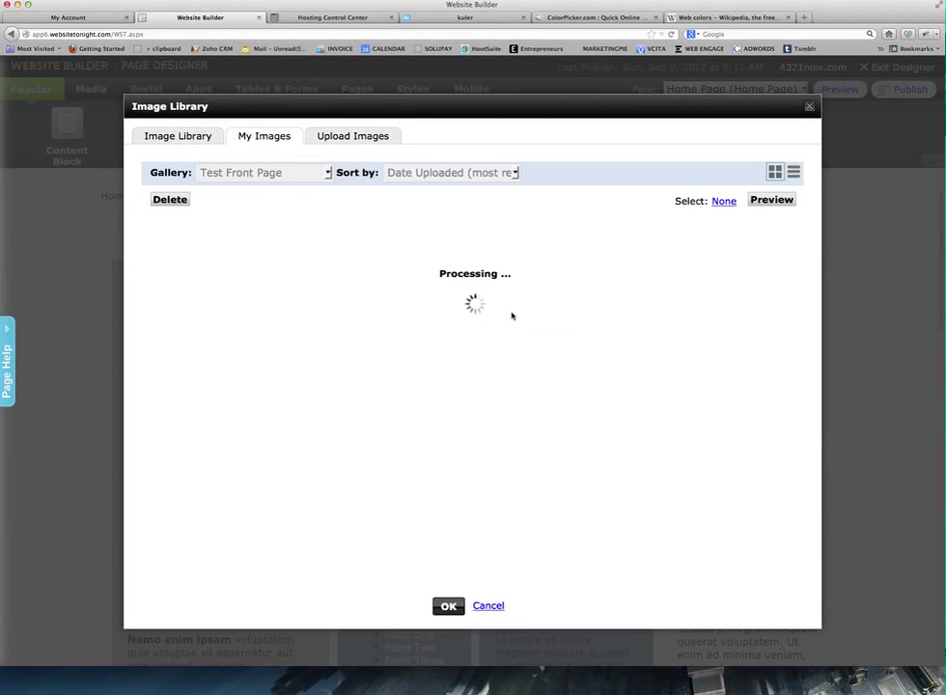
{"action": "left_click", "coordinate": [275, 280]}
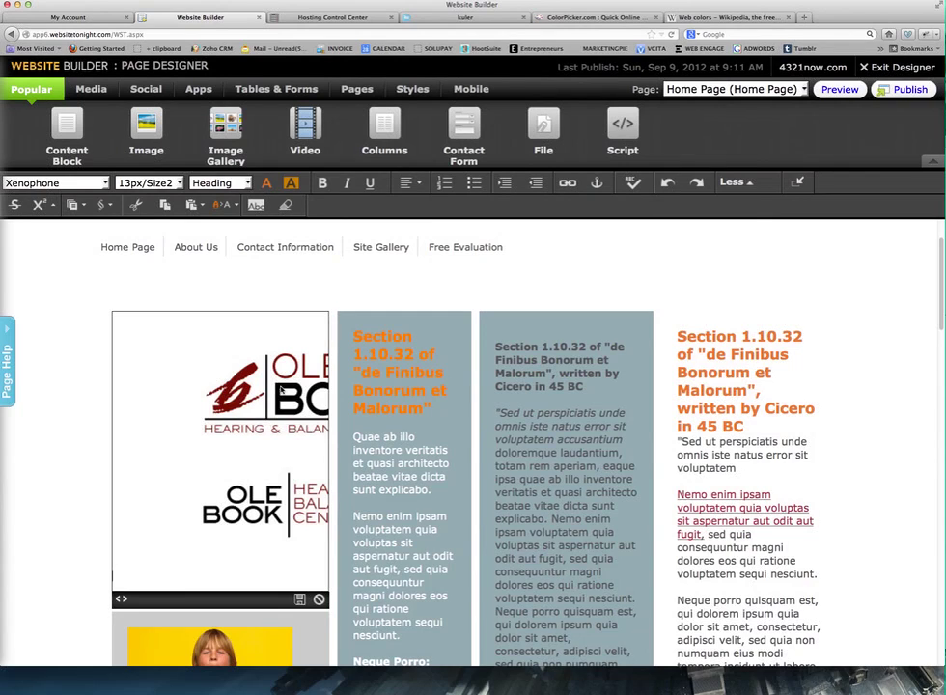
{"action": "scroll", "coordinate": [279, 440], "scroll_direction": "down", "scroll_amount": 3}
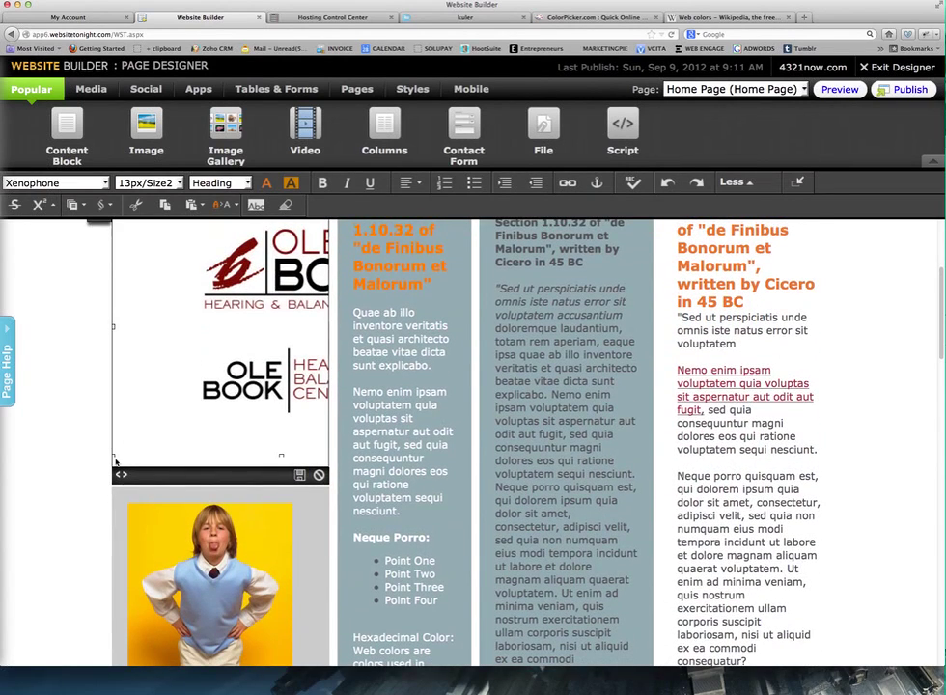
{"action": "left_click_drag", "start_coordinate": [115, 463], "coordinate": [275, 322]}
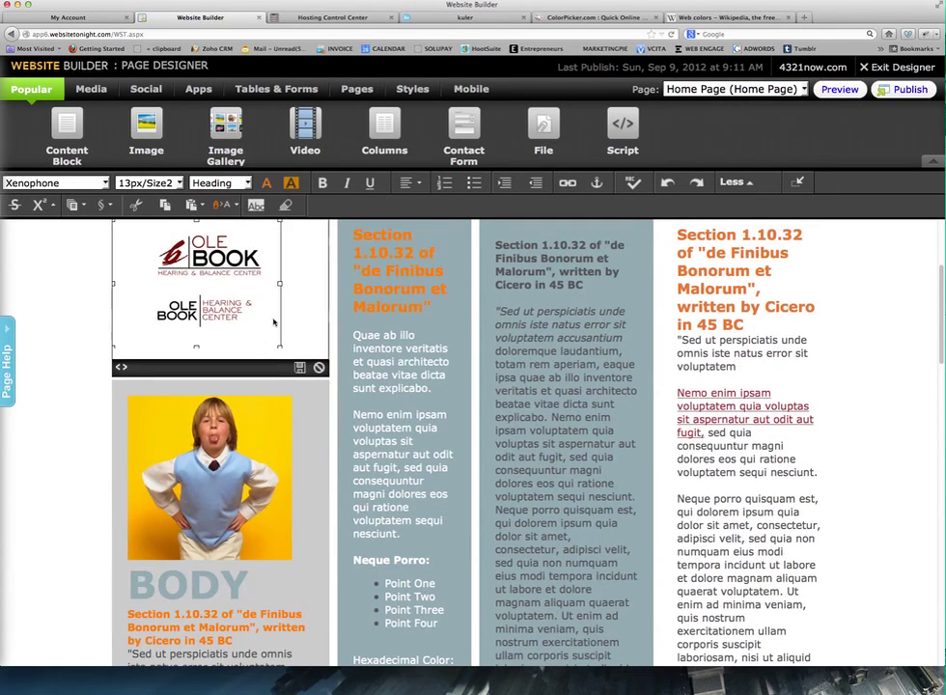
{"action": "left_click", "coordinate": [72, 299]}
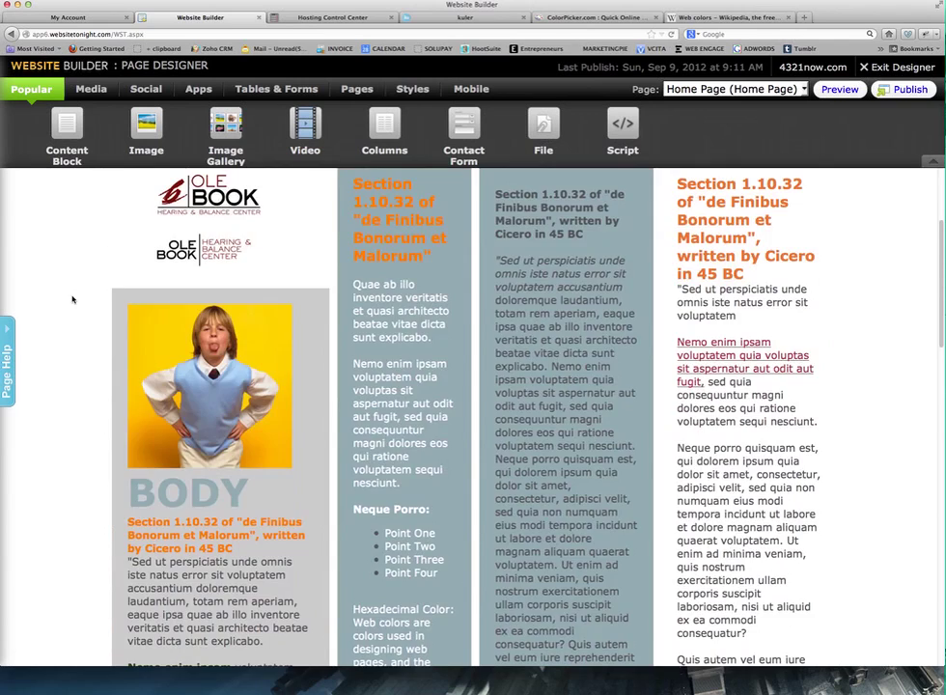
{"action": "scroll", "coordinate": [73, 299], "scroll_direction": "up", "scroll_amount": 3}
Step: Give the logo block a bright green #7fff00 background in Block Designer
{"action": "left_click", "coordinate": [322, 339]}
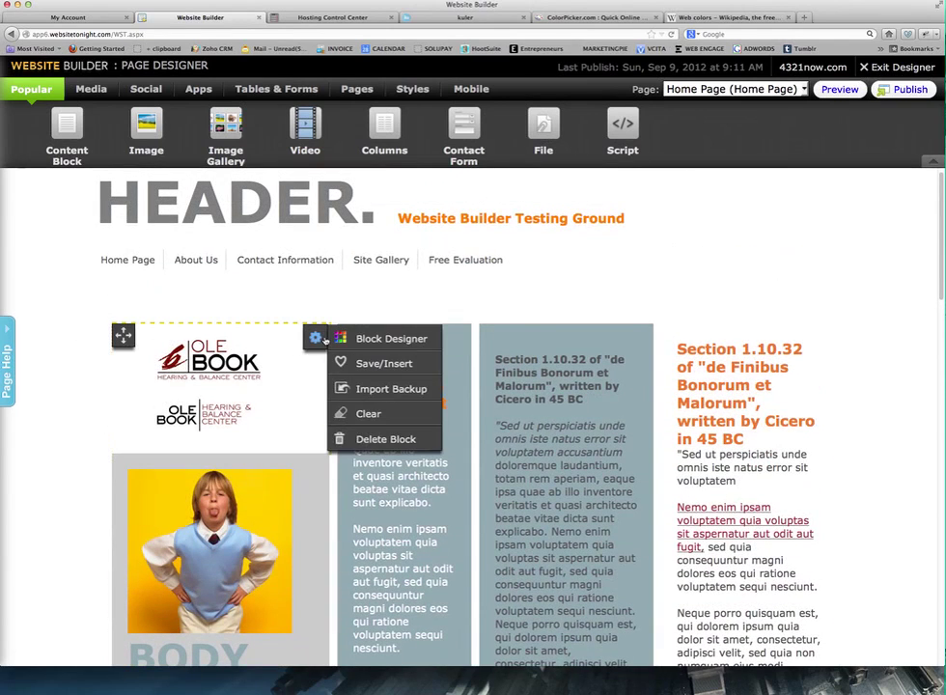
{"action": "left_click", "coordinate": [377, 338]}
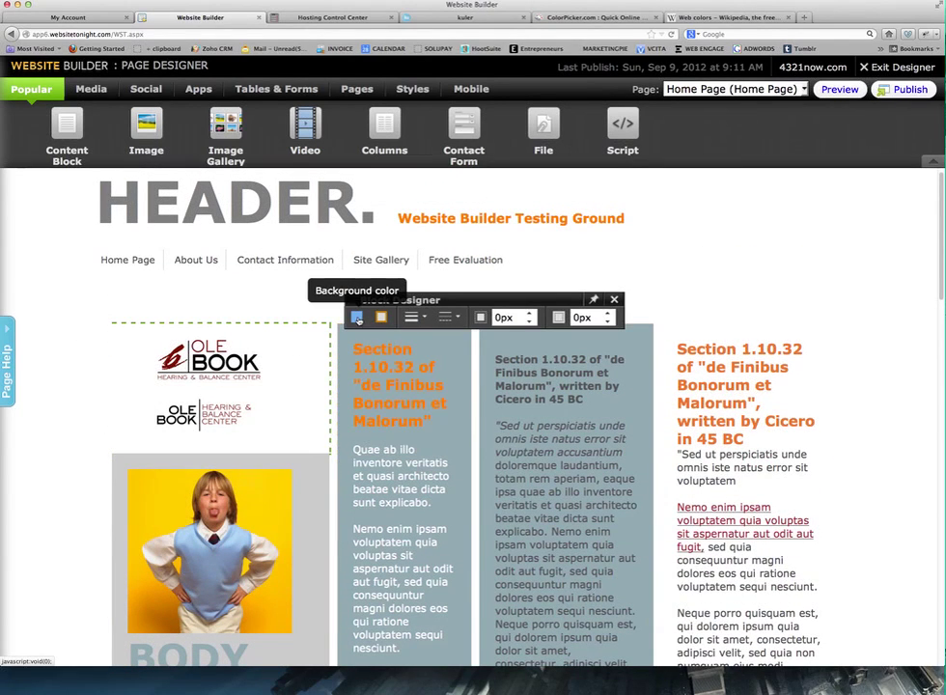
{"action": "left_click", "coordinate": [357, 318]}
{"action": "left_click", "coordinate": [403, 421]}
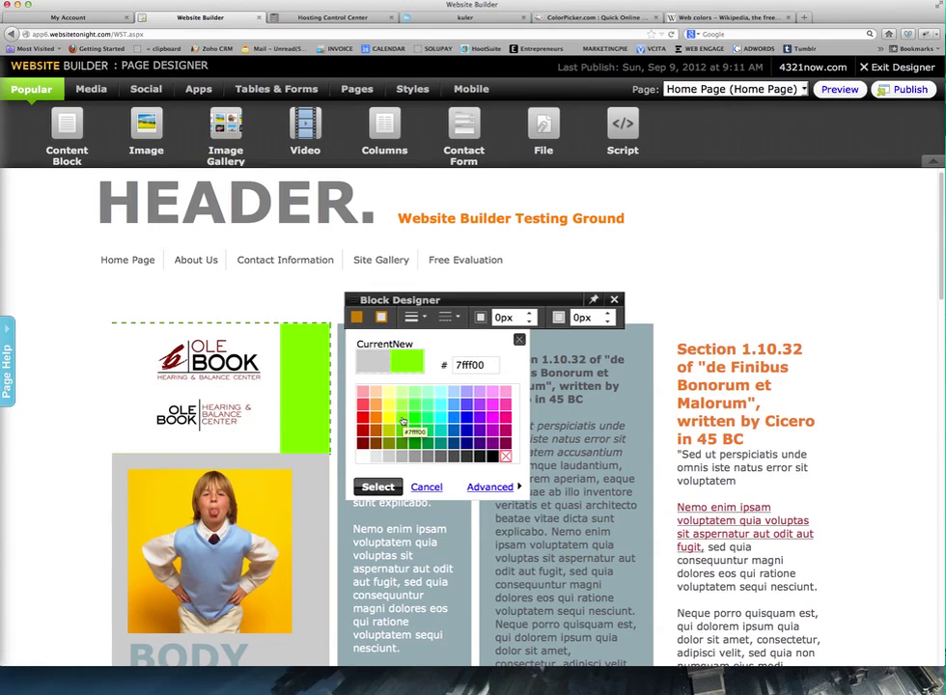
{"action": "left_click", "coordinate": [378, 486]}
{"action": "left_click", "coordinate": [316, 468]}
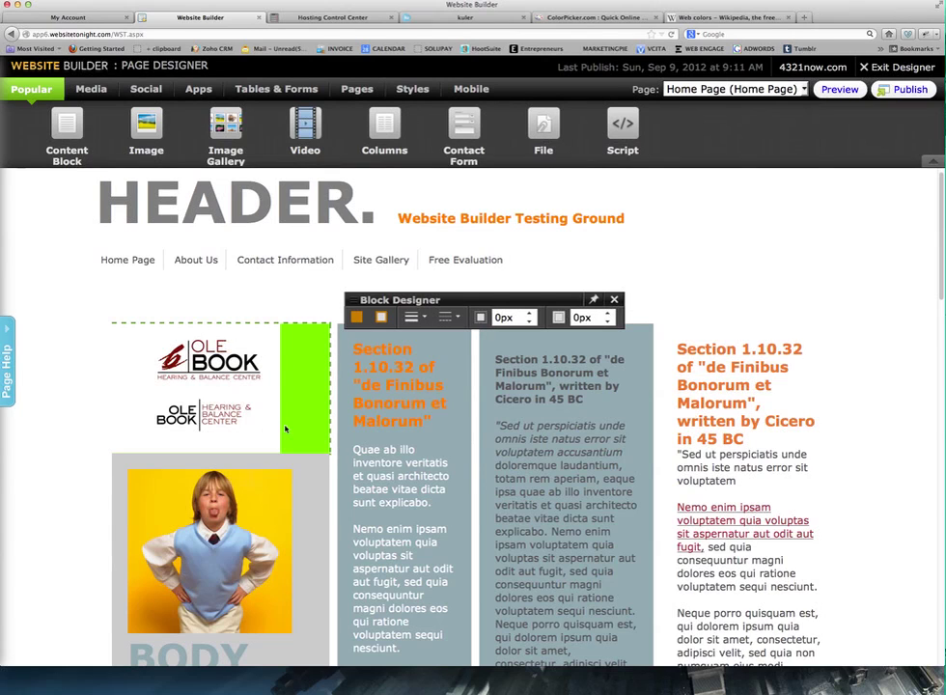
{"action": "scroll", "coordinate": [286, 429], "scroll_direction": "down", "scroll_amount": 1}
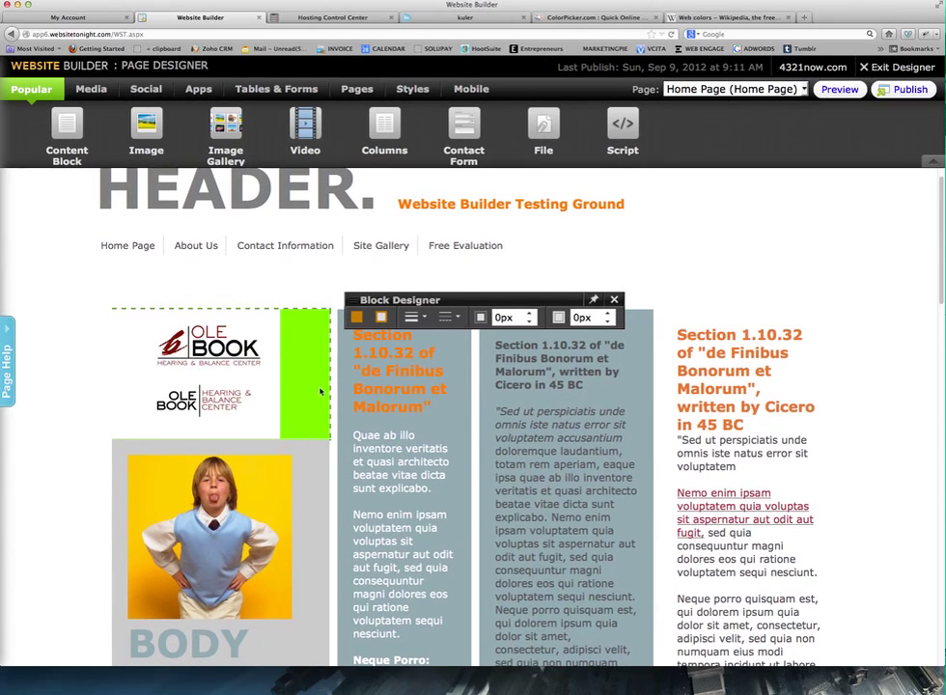
{"action": "scroll", "coordinate": [316, 398], "scroll_direction": "down", "scroll_amount": 2}
{"action": "scroll", "coordinate": [317, 399], "scroll_direction": "up", "scroll_amount": 1}
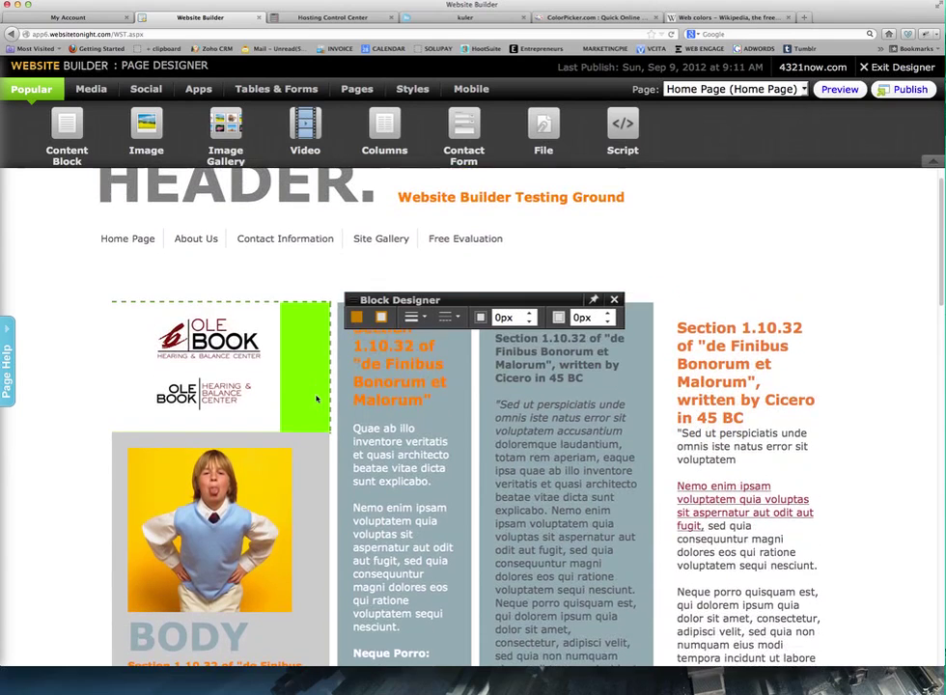
Step: Delete the existing logo images from the green block
{"action": "double_click", "coordinate": [310, 402]}
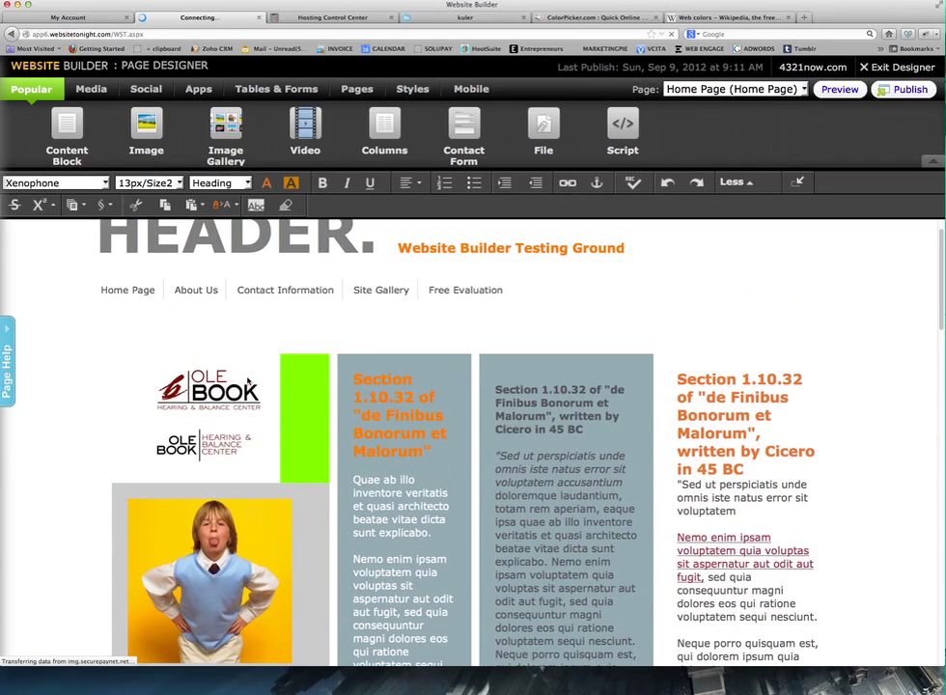
{"action": "key", "text": "ctrl+a"}
{"action": "key", "text": "Delete"}
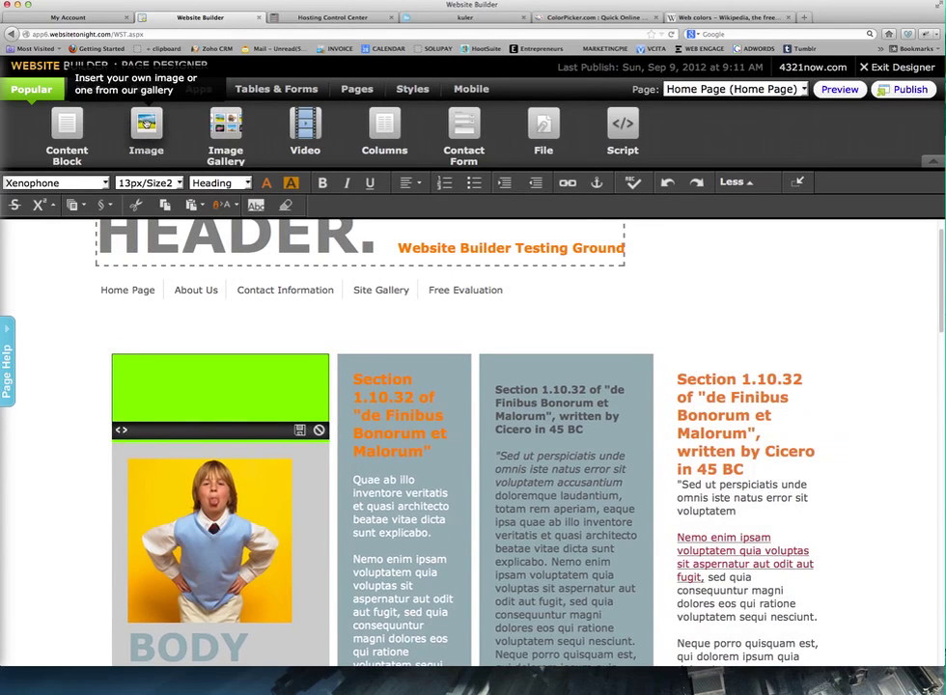
Step: Start uploading a new image and browse the Seagate backup drive's CLIENT B folder
{"action": "left_click", "coordinate": [144, 124]}
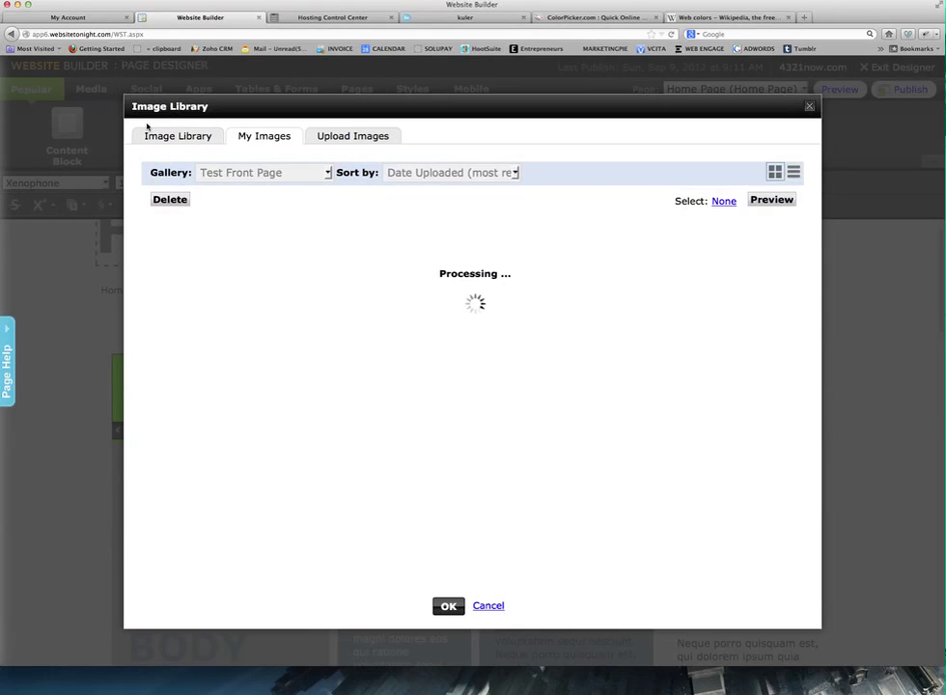
{"action": "left_click", "coordinate": [353, 136]}
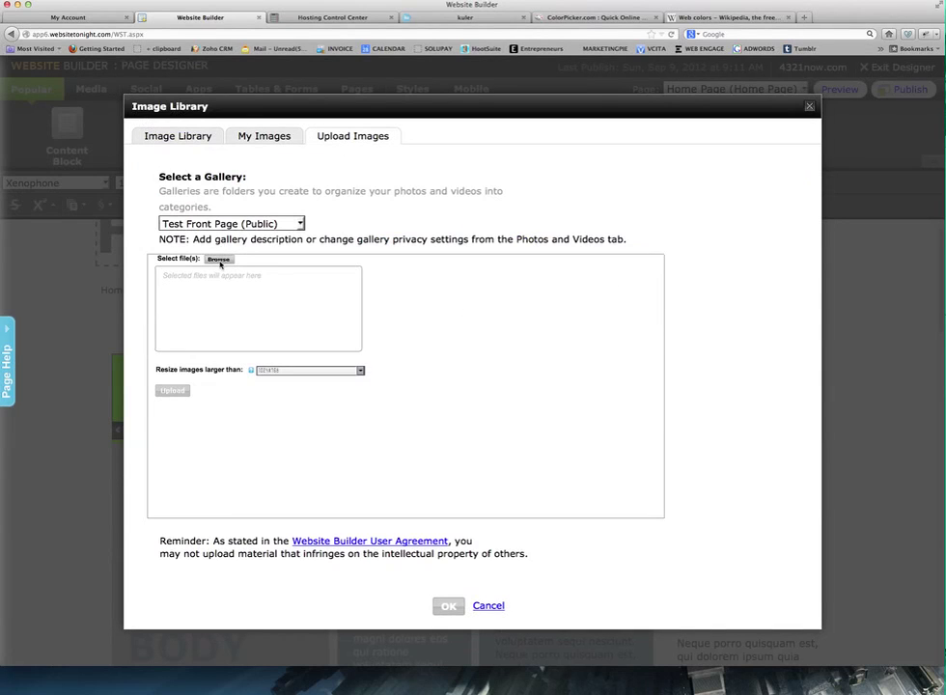
{"action": "left_click", "coordinate": [219, 260]}
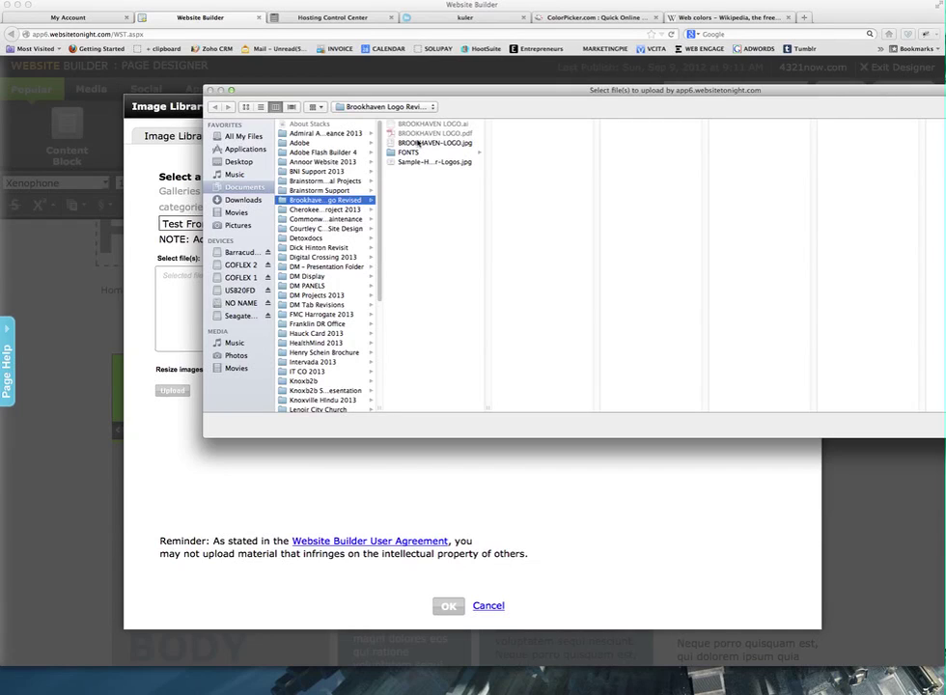
{"action": "left_click", "coordinate": [238, 316]}
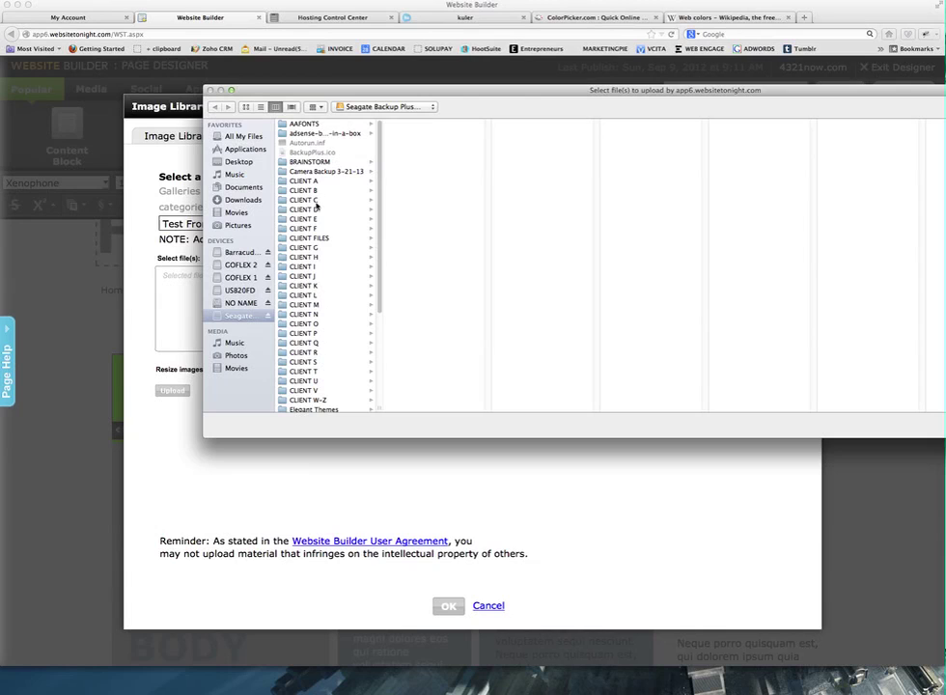
{"action": "left_click", "coordinate": [303, 190]}
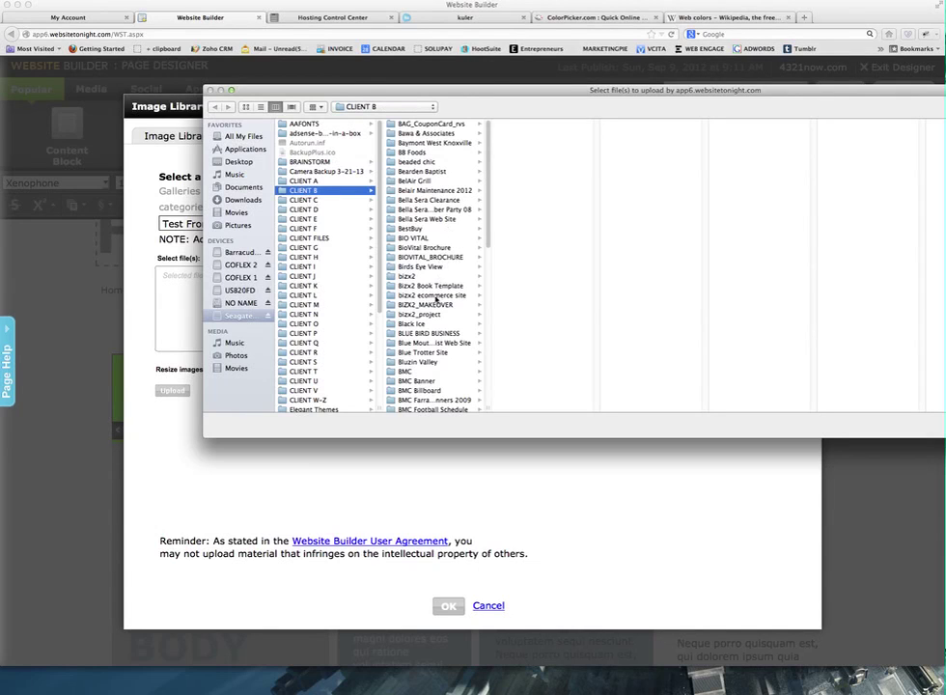
{"action": "scroll", "coordinate": [436, 394], "scroll_direction": "down", "scroll_amount": 10}
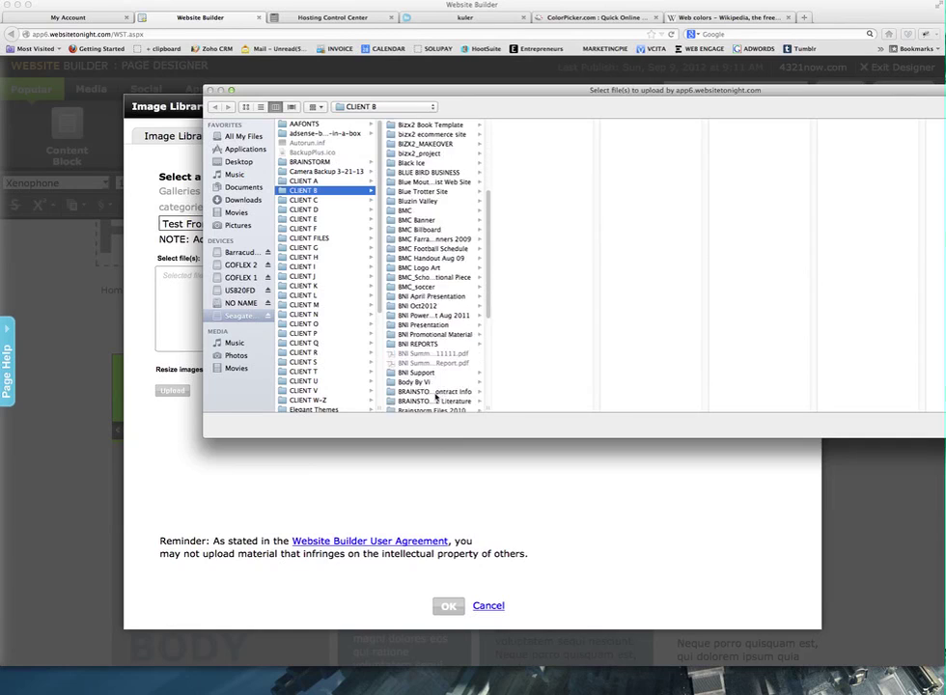
{"action": "scroll", "coordinate": [437, 397], "scroll_direction": "down", "scroll_amount": 5}
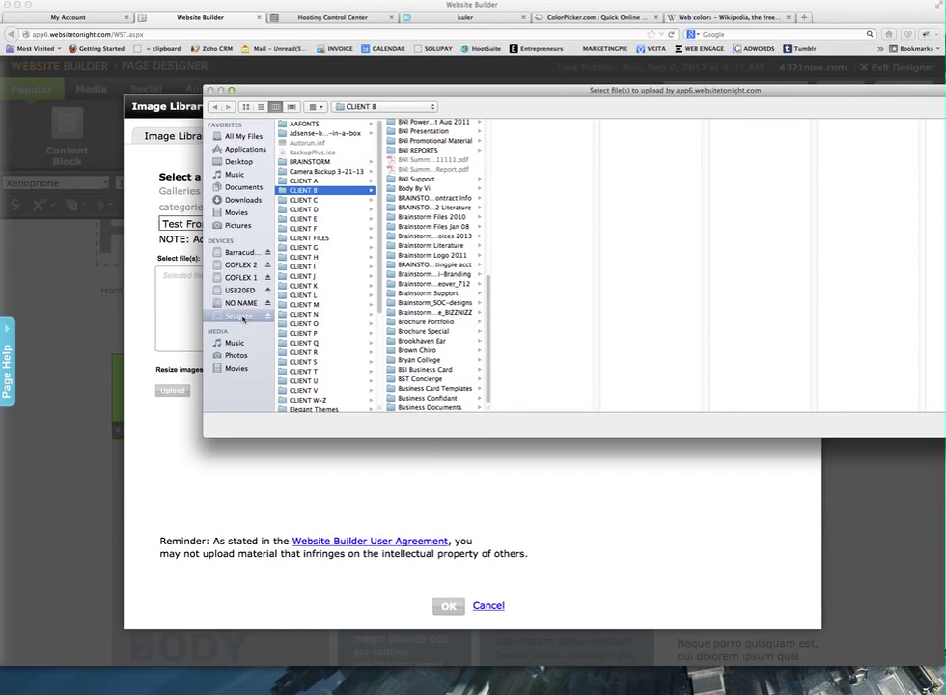
Step: Choose HearingCenterLogo.png from File Backup 02/23/2013's Brookhaven logo folder for upload
{"action": "left_click", "coordinate": [240, 316]}
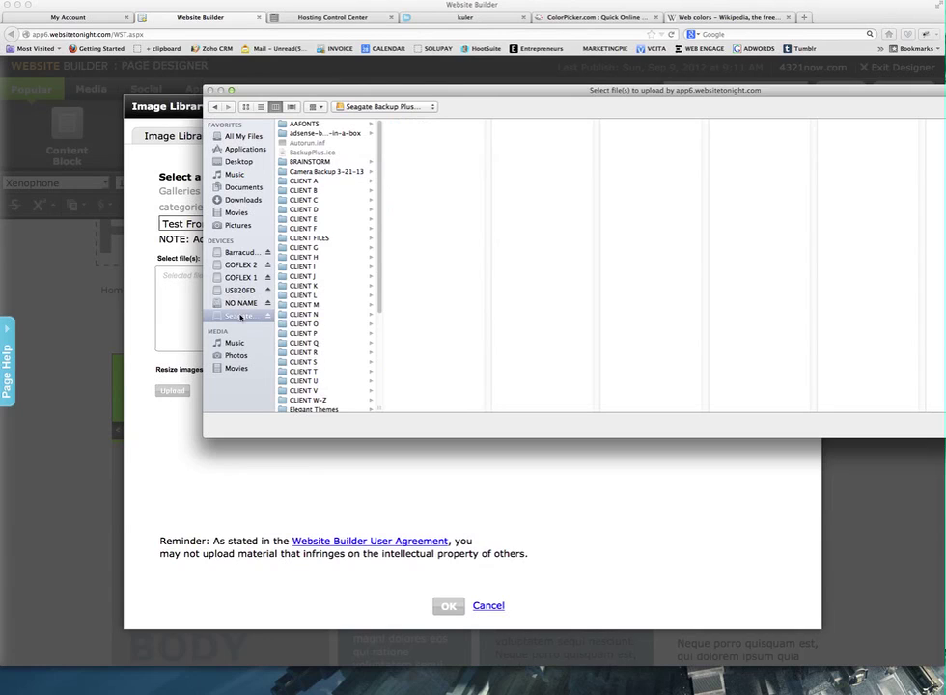
{"action": "scroll", "coordinate": [375, 319], "scroll_direction": "down", "scroll_amount": 5}
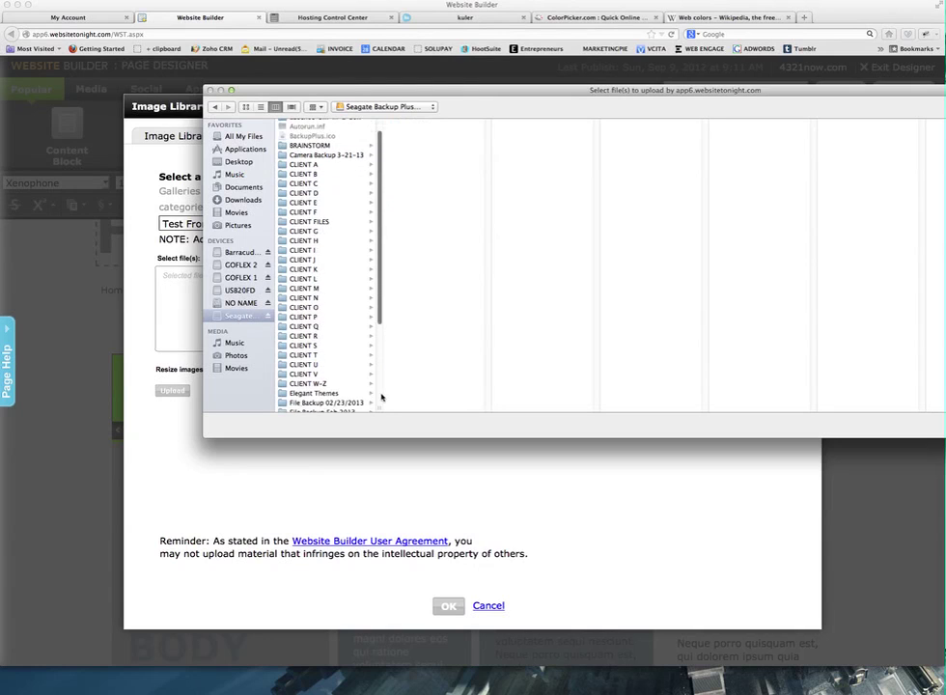
{"action": "left_click", "coordinate": [328, 298]}
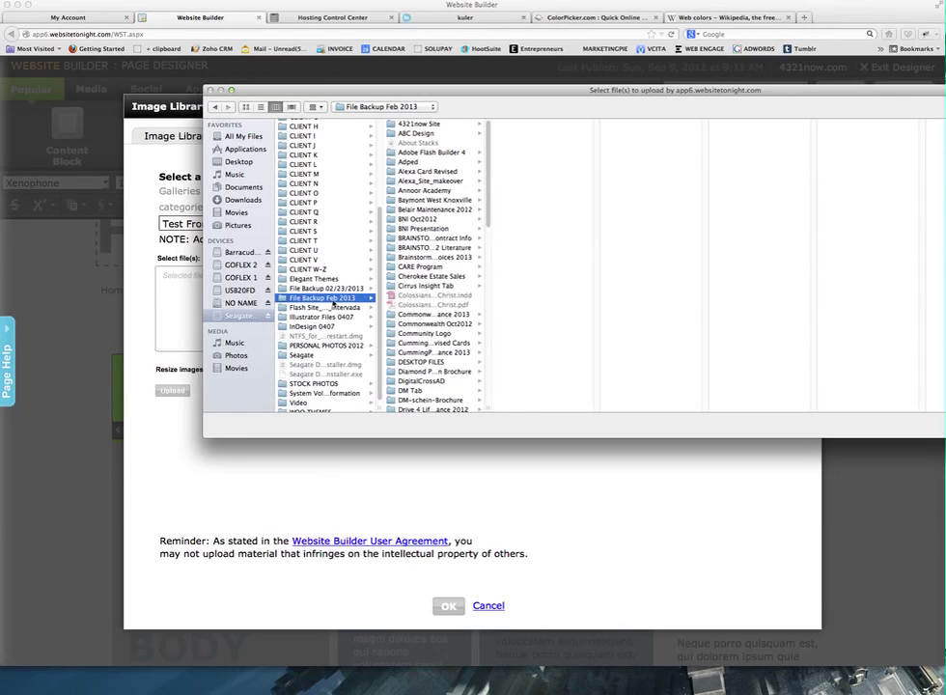
{"action": "left_click", "coordinate": [315, 288]}
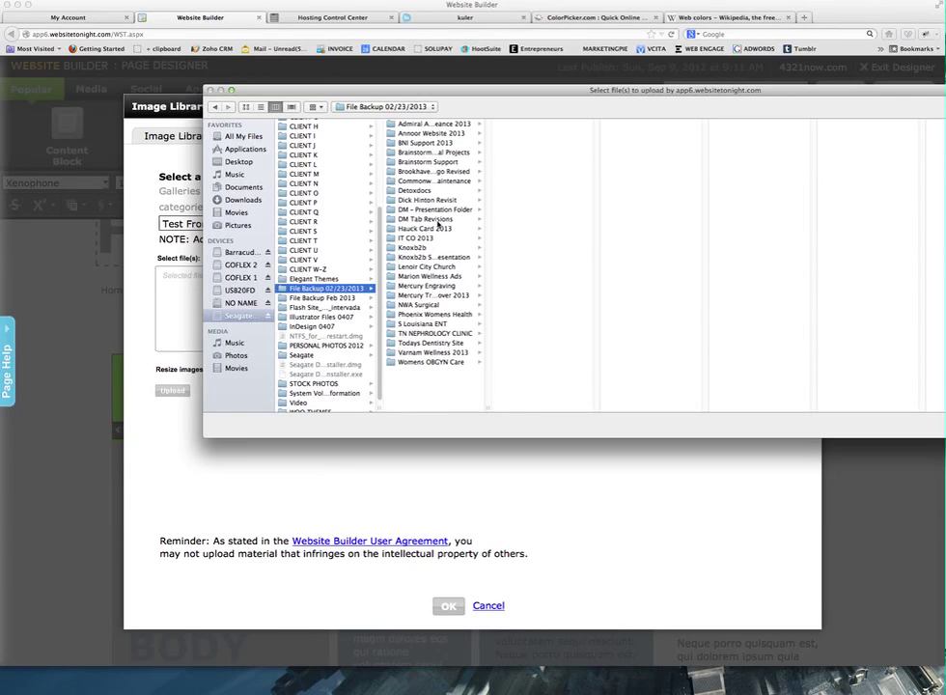
{"action": "left_click", "coordinate": [433, 172]}
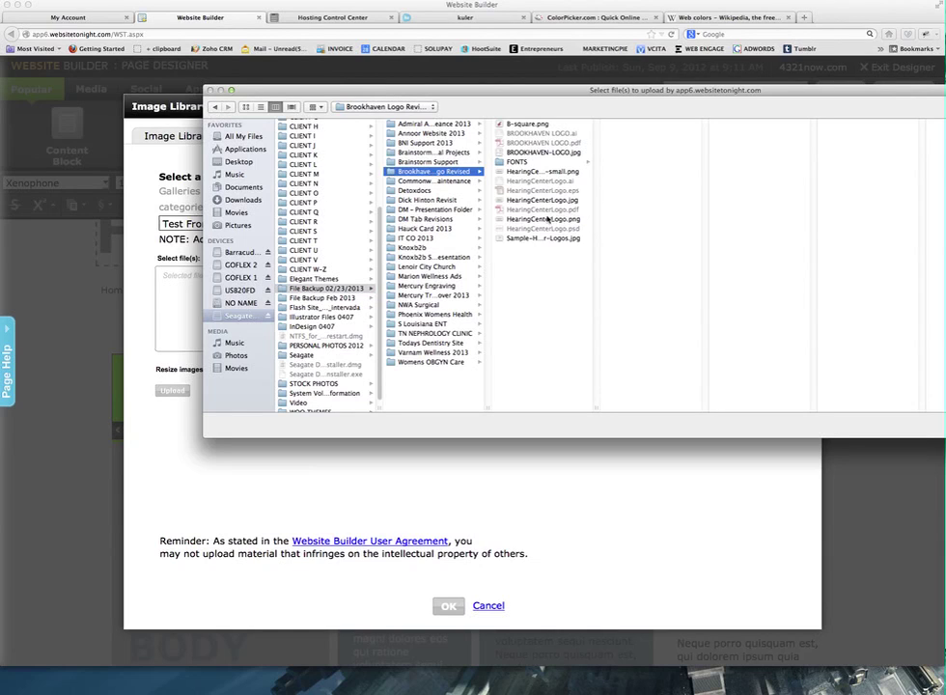
{"action": "left_click", "coordinate": [547, 219]}
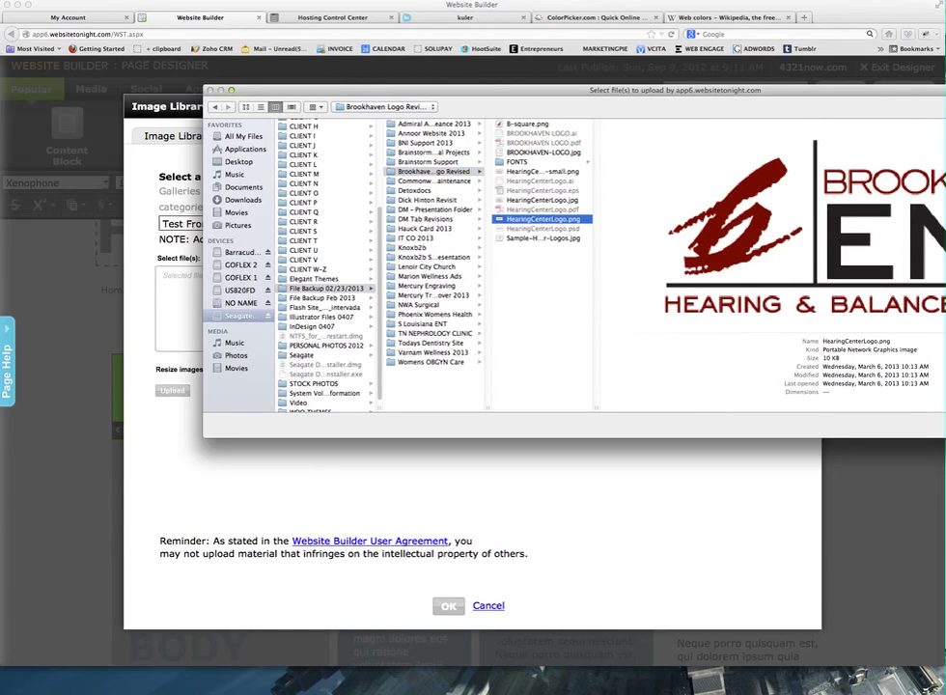
{"action": "key", "text": "Return"}
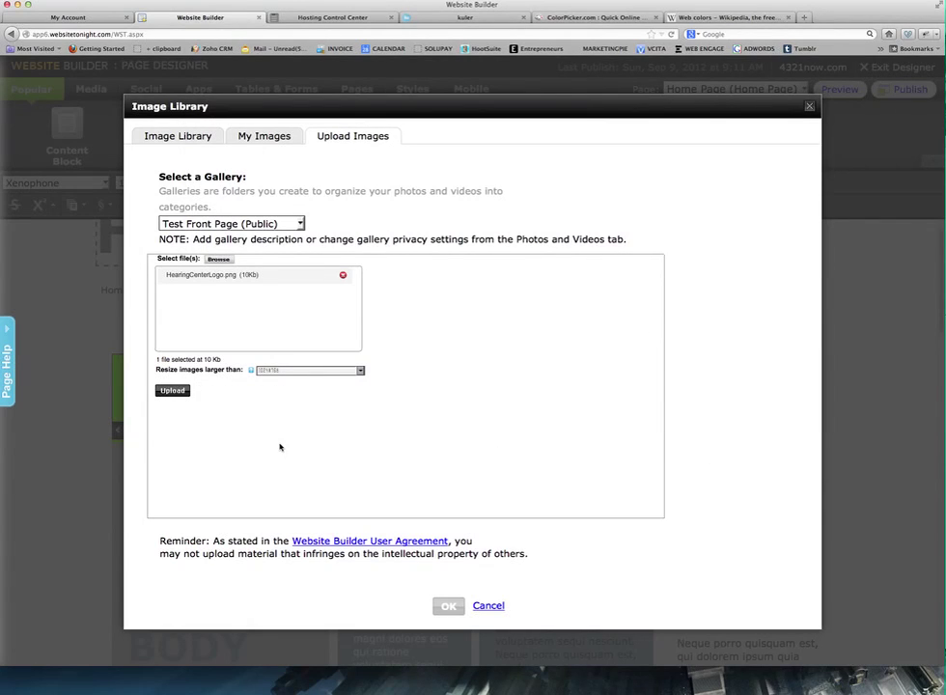
Step: Upload HearingCenterLogo.png and insert the Brookhaven ENT logo into the green block
{"action": "left_click", "coordinate": [172, 391]}
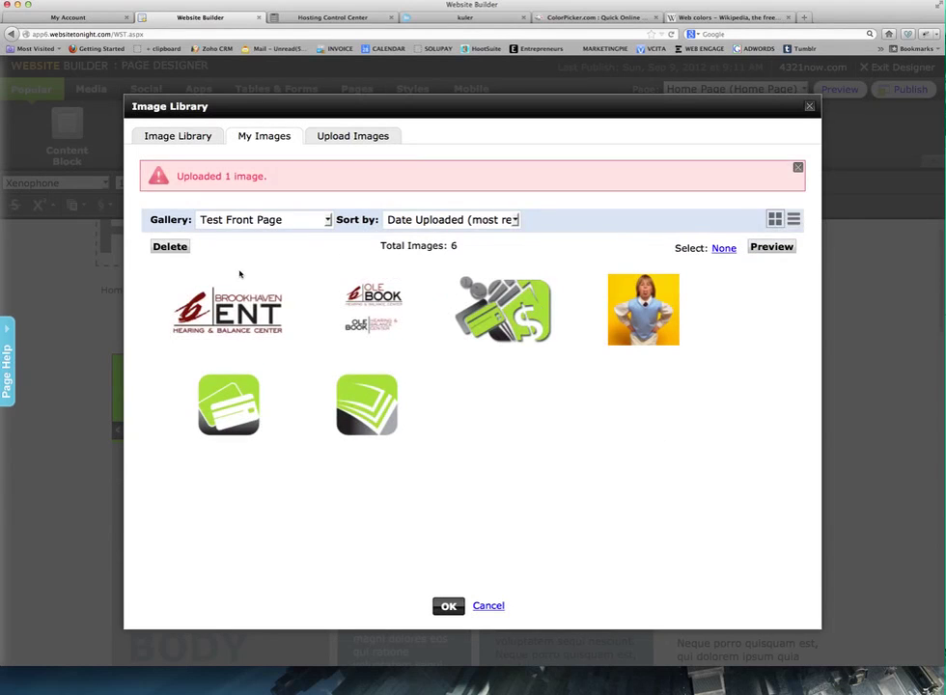
{"action": "left_click", "coordinate": [239, 315]}
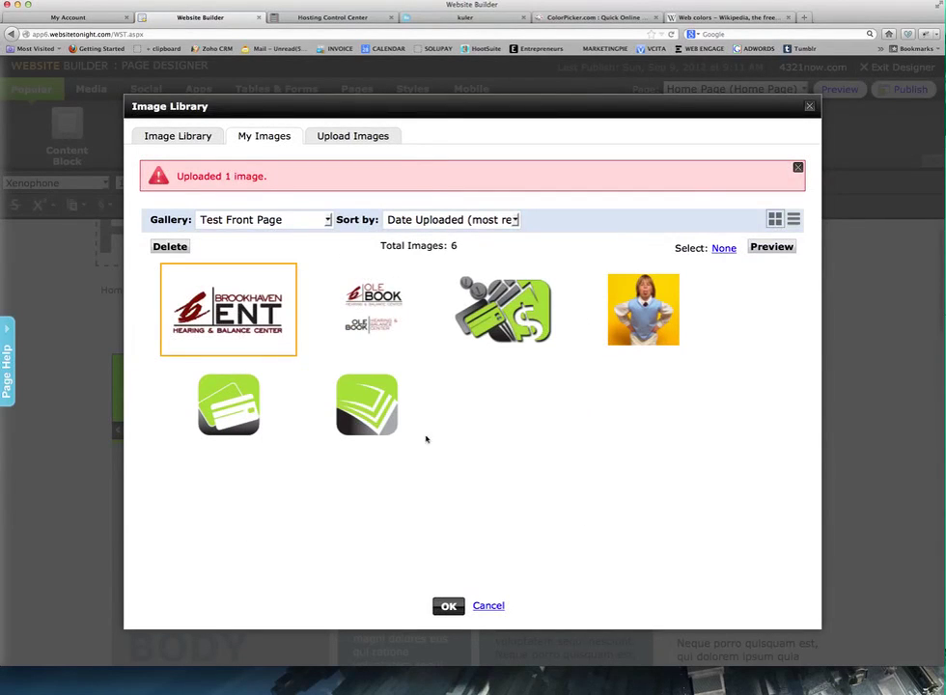
{"action": "left_click", "coordinate": [448, 606]}
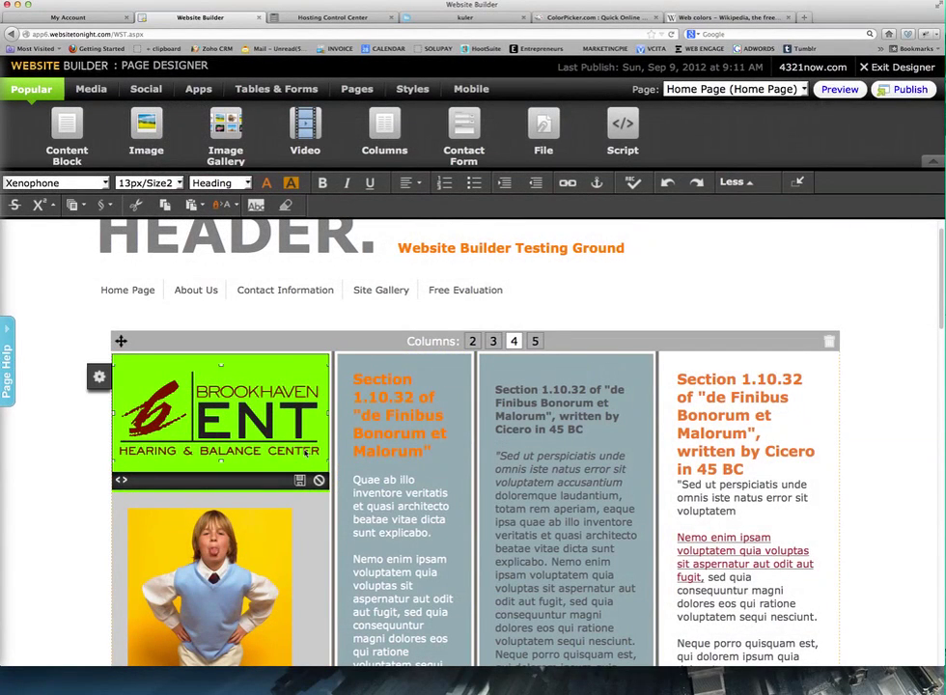
Step: Drag the divider between columns one and two rightward to widen the first column
{"action": "left_click_drag", "start_coordinate": [331, 463], "coordinate": [354, 465]}
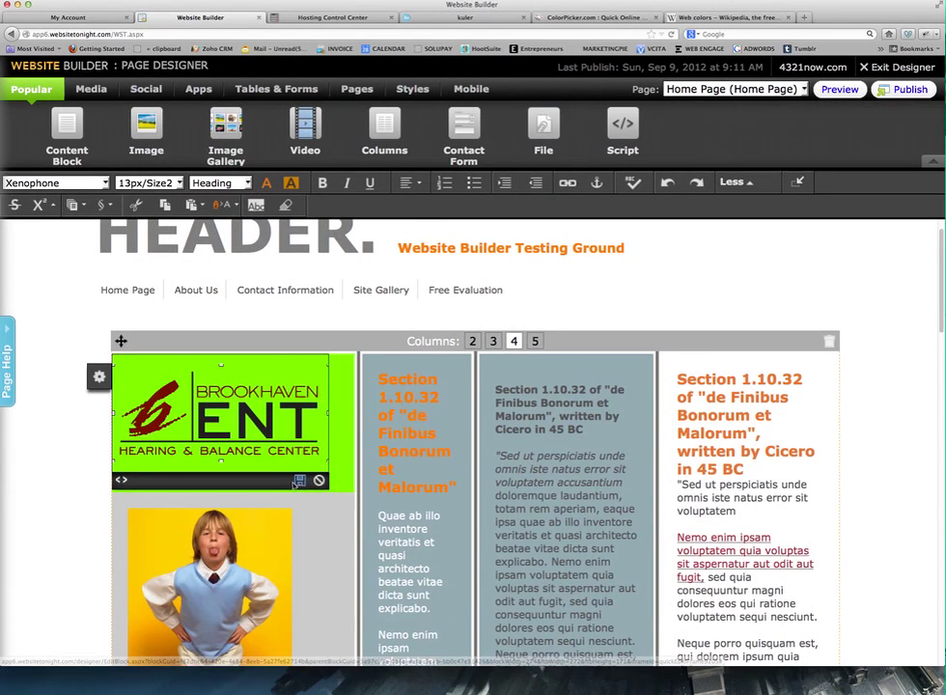
{"action": "left_click", "coordinate": [92, 562]}
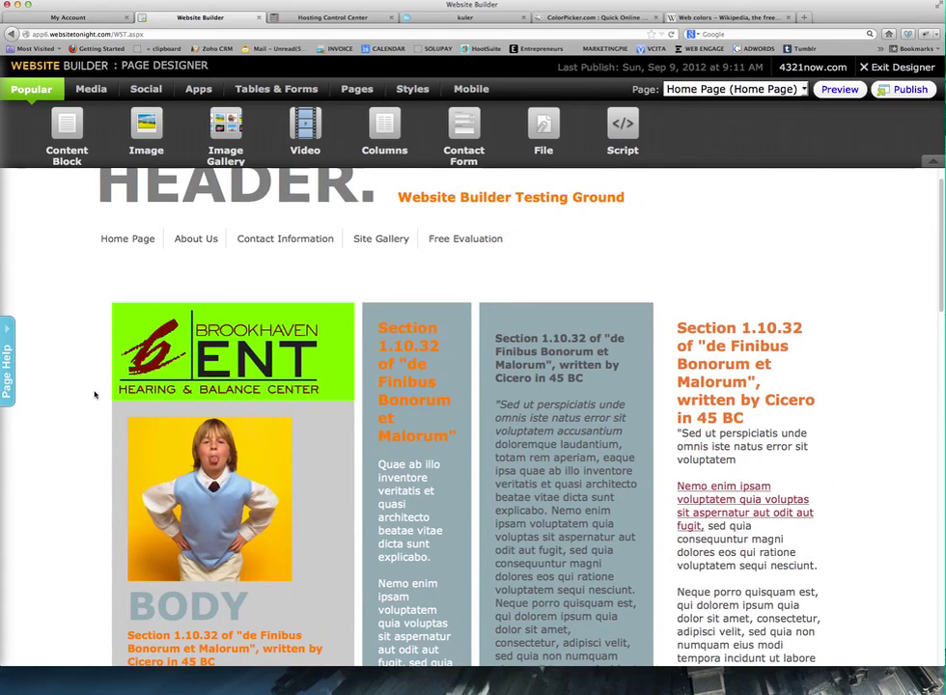
{"action": "scroll", "coordinate": [95, 394], "scroll_direction": "up", "scroll_amount": 1}
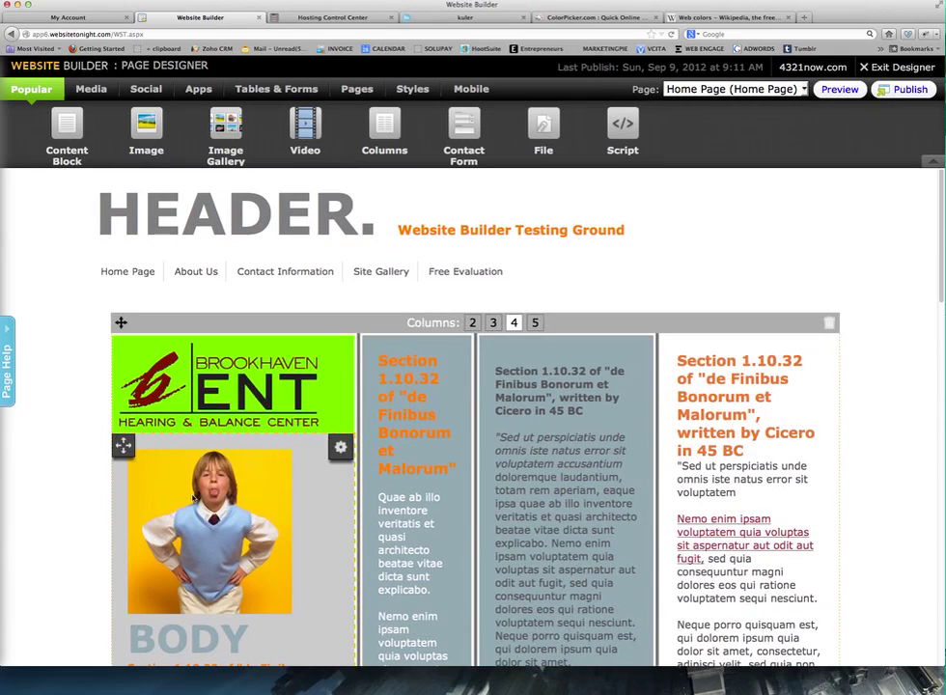
{"action": "scroll", "coordinate": [221, 406], "scroll_direction": "down", "scroll_amount": 3}
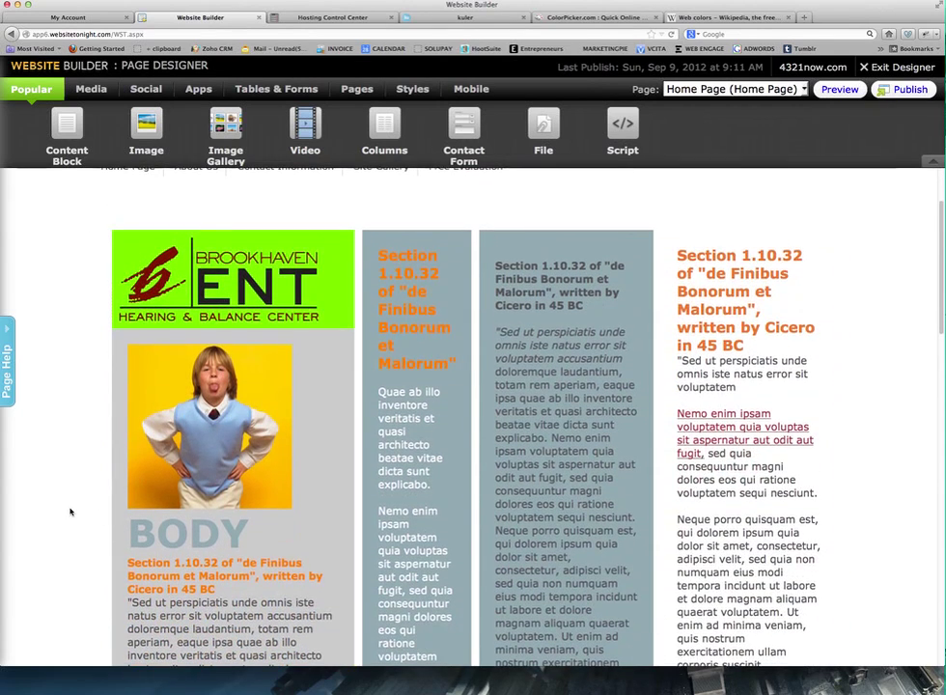
{"action": "scroll", "coordinate": [69, 513], "scroll_direction": "down", "scroll_amount": 2}
{"action": "scroll", "coordinate": [70, 511], "scroll_direction": "up", "scroll_amount": 2}
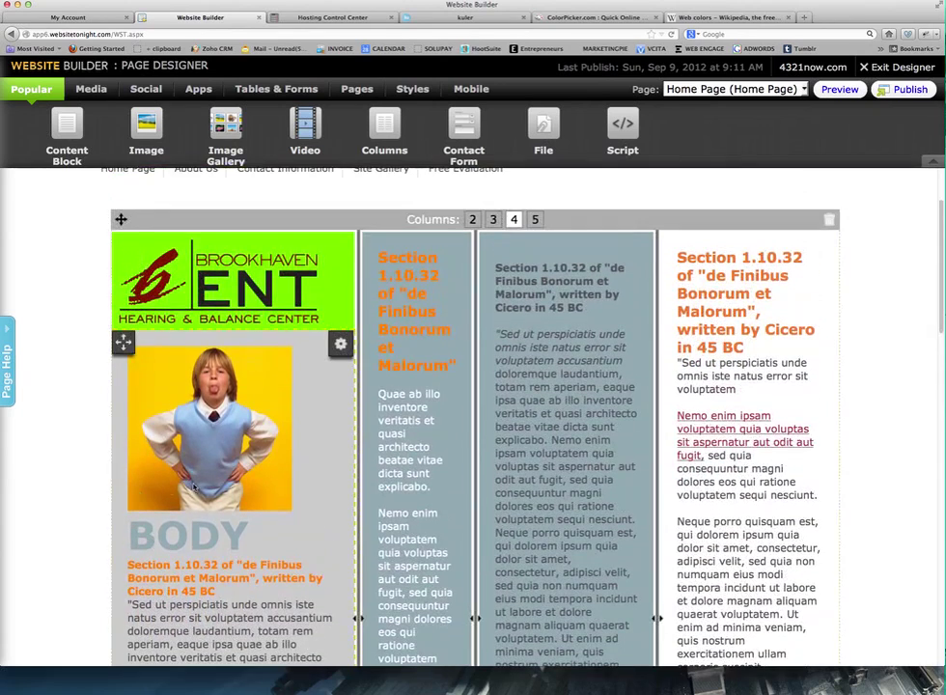
Step: Select the boy photo in the first column to bring up its edit, replace and delete options
{"action": "left_click", "coordinate": [224, 480]}
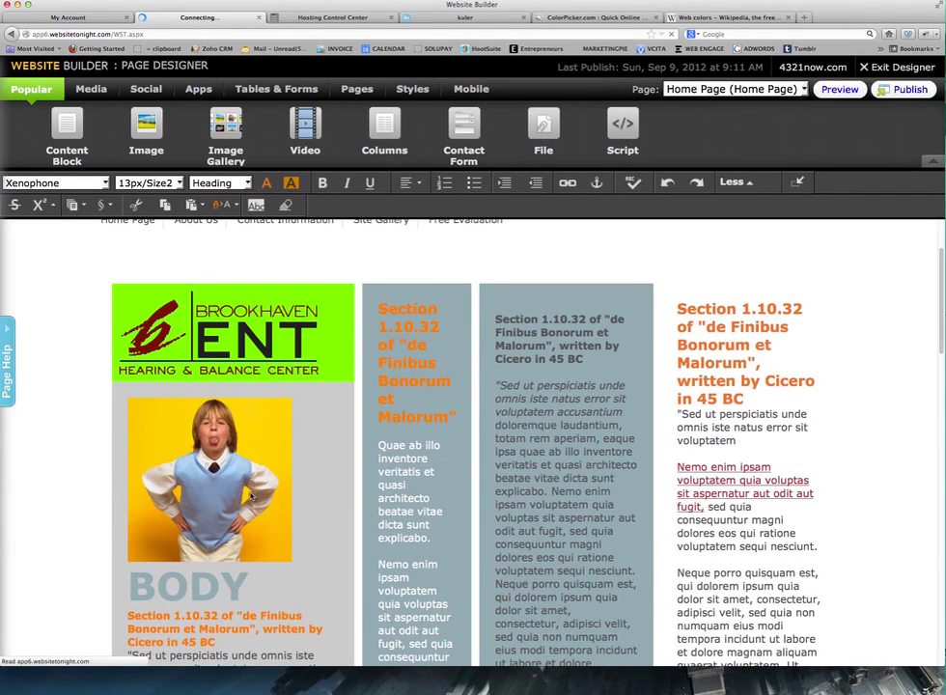
{"action": "left_click", "coordinate": [206, 508]}
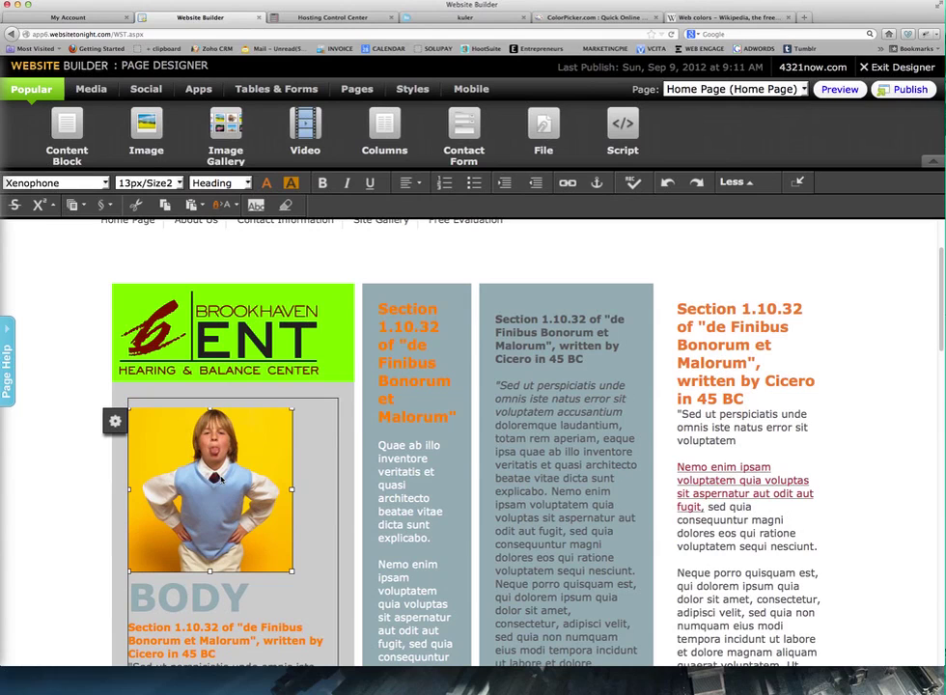
{"action": "left_click", "coordinate": [55, 483]}
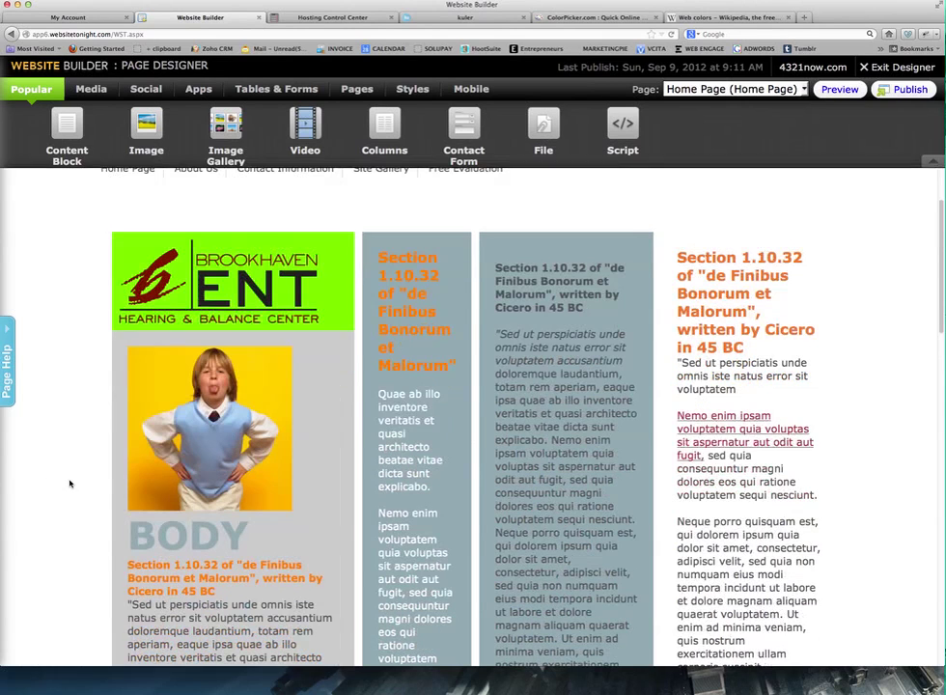
{"action": "left_click", "coordinate": [235, 428]}
{"action": "left_click", "coordinate": [221, 473]}
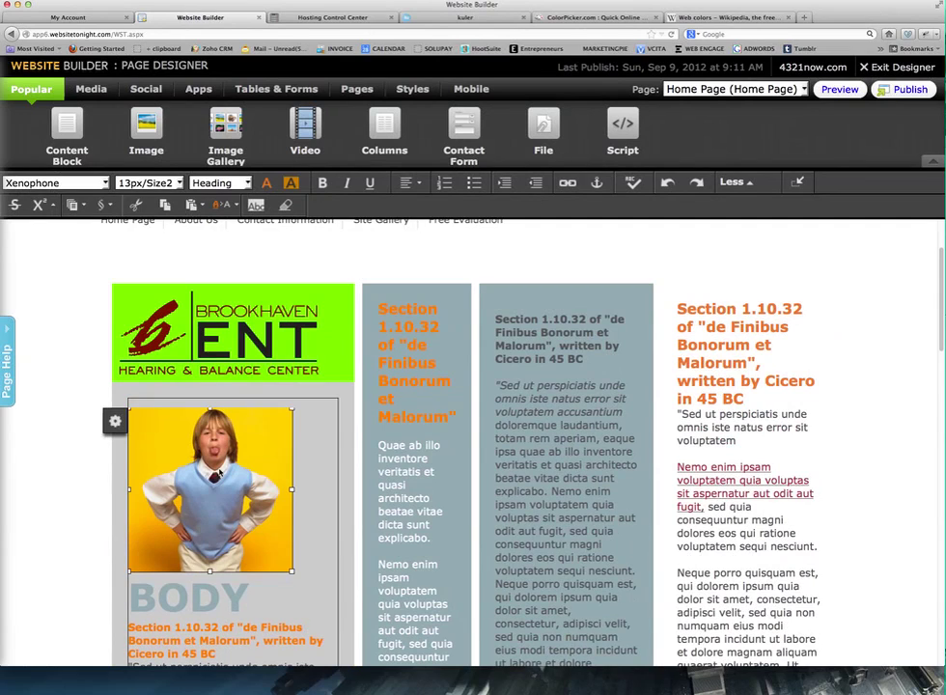
Step: Open the boy photo in the image editor and show its properties settings
{"action": "left_click", "coordinate": [116, 421]}
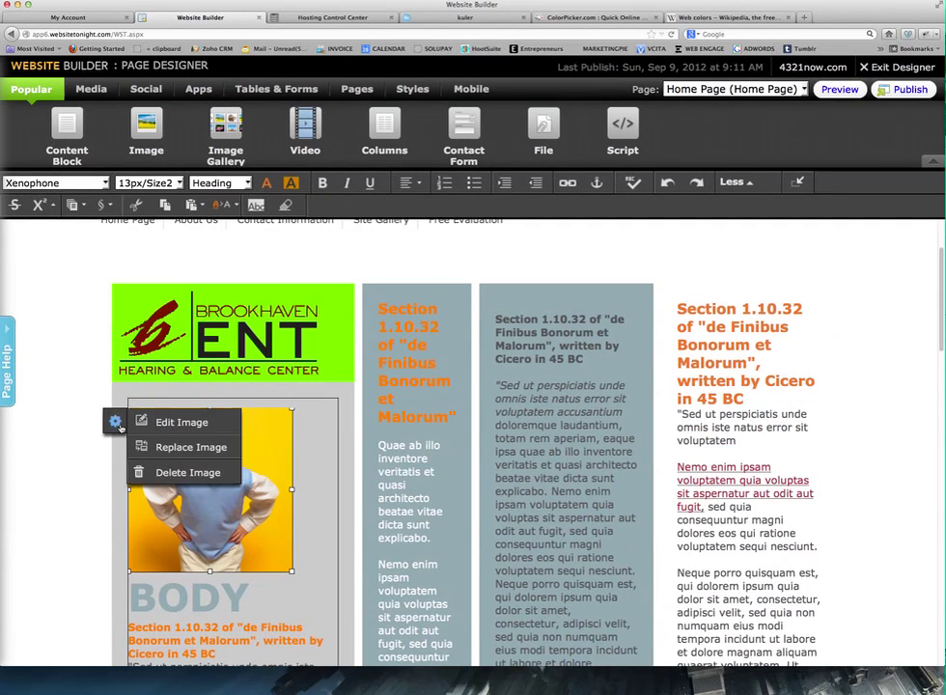
{"action": "left_click", "coordinate": [182, 422]}
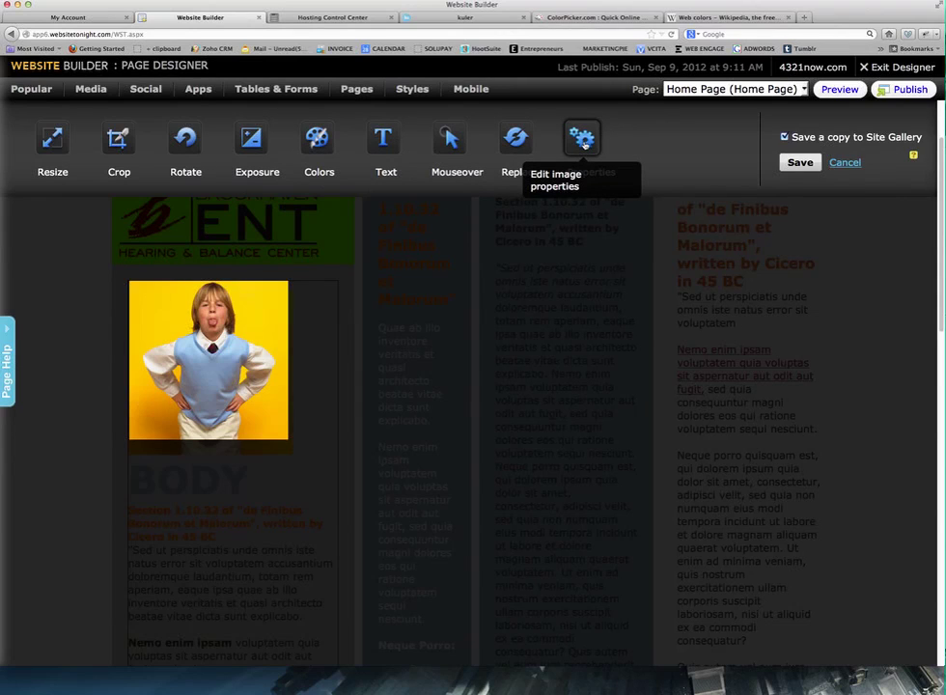
{"action": "left_click", "coordinate": [583, 140]}
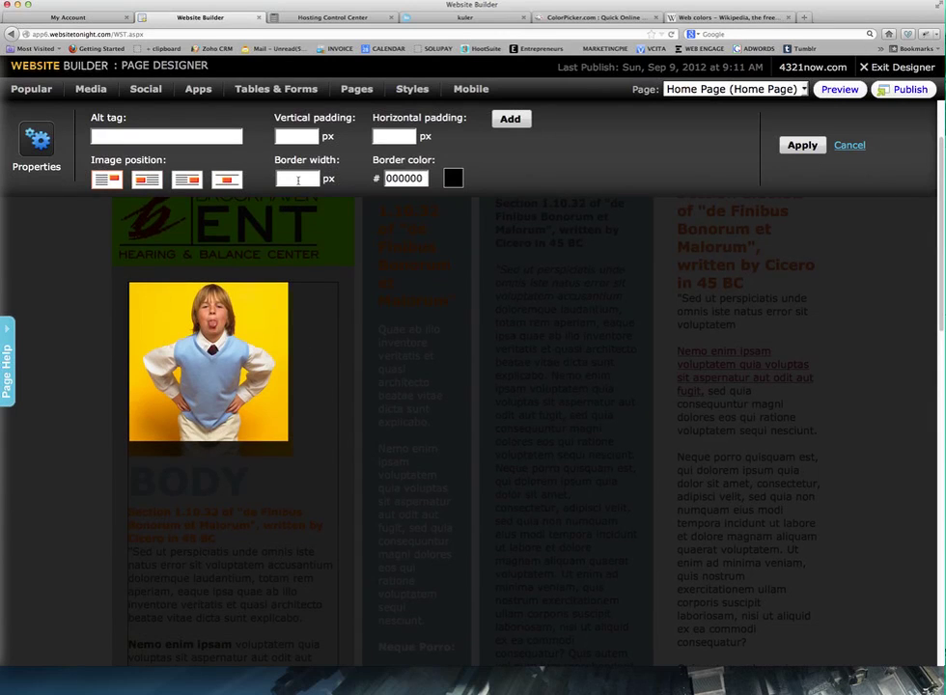
Step: Give the boy photo a 3 px border width, apply it, and save the edited image
{"action": "left_click", "coordinate": [299, 179]}
{"action": "type", "text": "1"}
{"action": "type", "text": "3"}
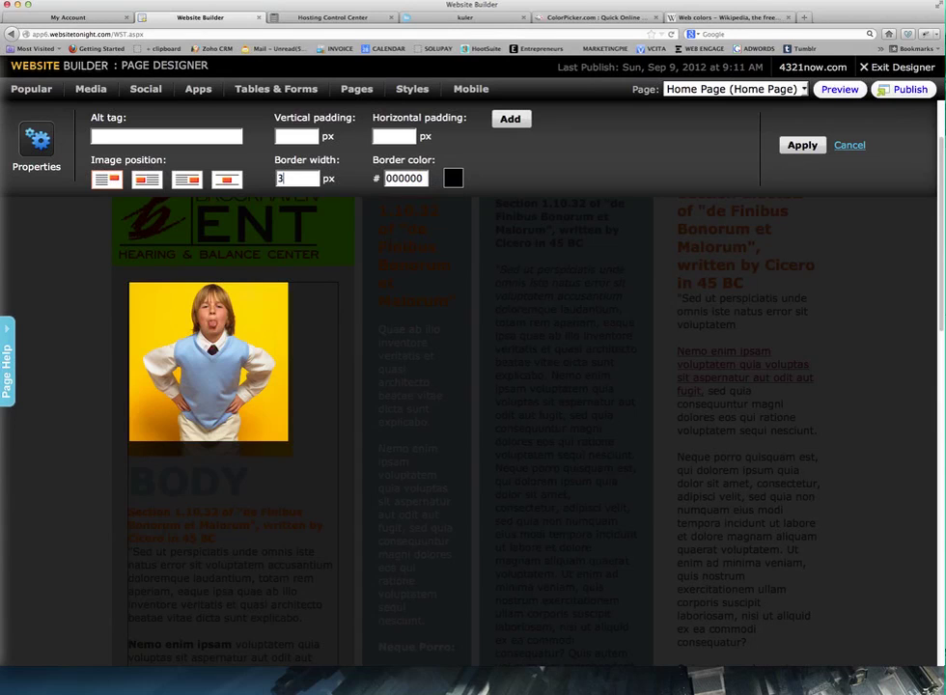
{"action": "left_click", "coordinate": [804, 147]}
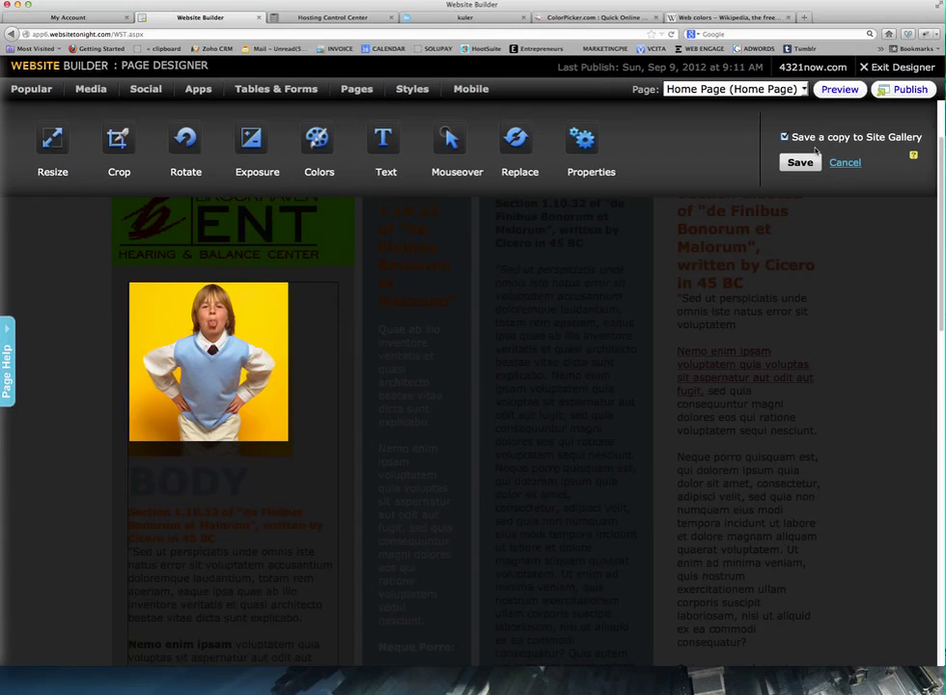
{"action": "left_click", "coordinate": [801, 163]}
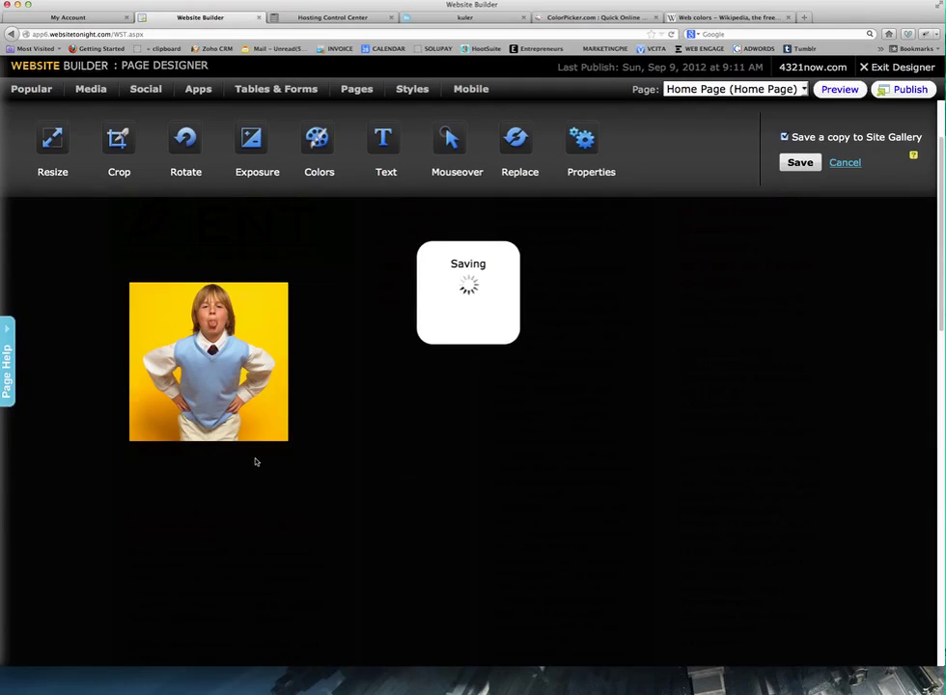
Step: Shrink the bordered boy photo to about 269 x 269 and deselect it
{"action": "scroll", "coordinate": [59, 422], "scroll_direction": "down", "scroll_amount": 8}
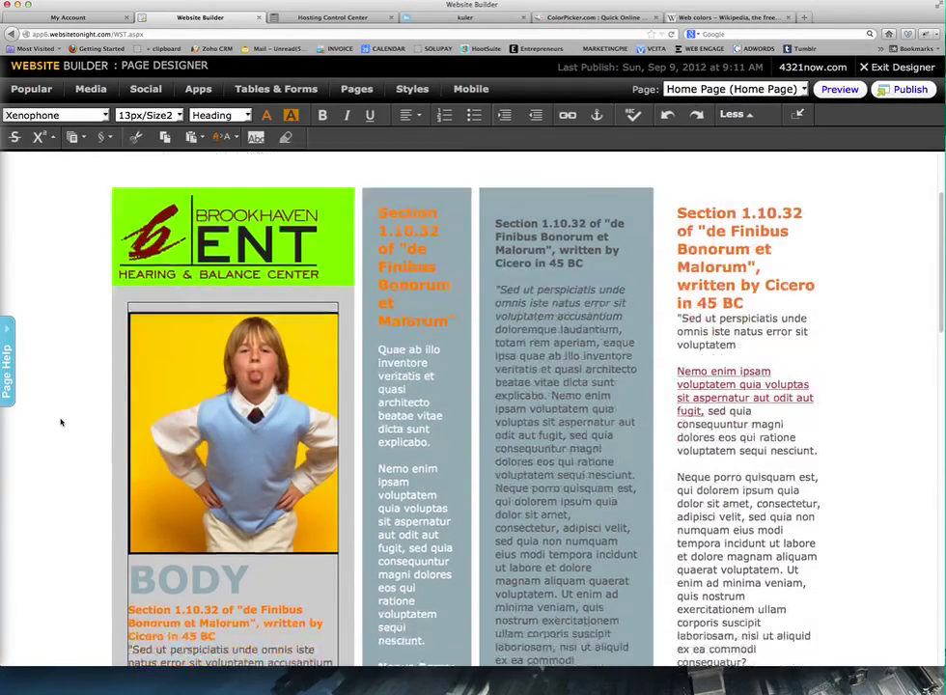
{"action": "scroll", "coordinate": [59, 422], "scroll_direction": "up", "scroll_amount": 5}
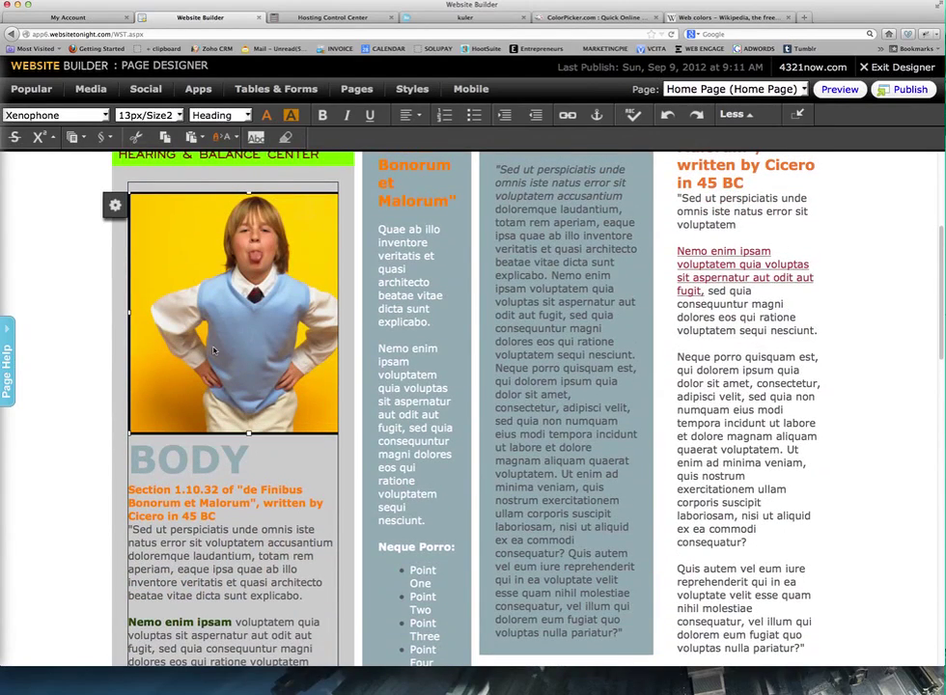
{"action": "left_click", "coordinate": [116, 206]}
{"action": "left_click_drag", "start_coordinate": [129, 434], "coordinate": [176, 383]}
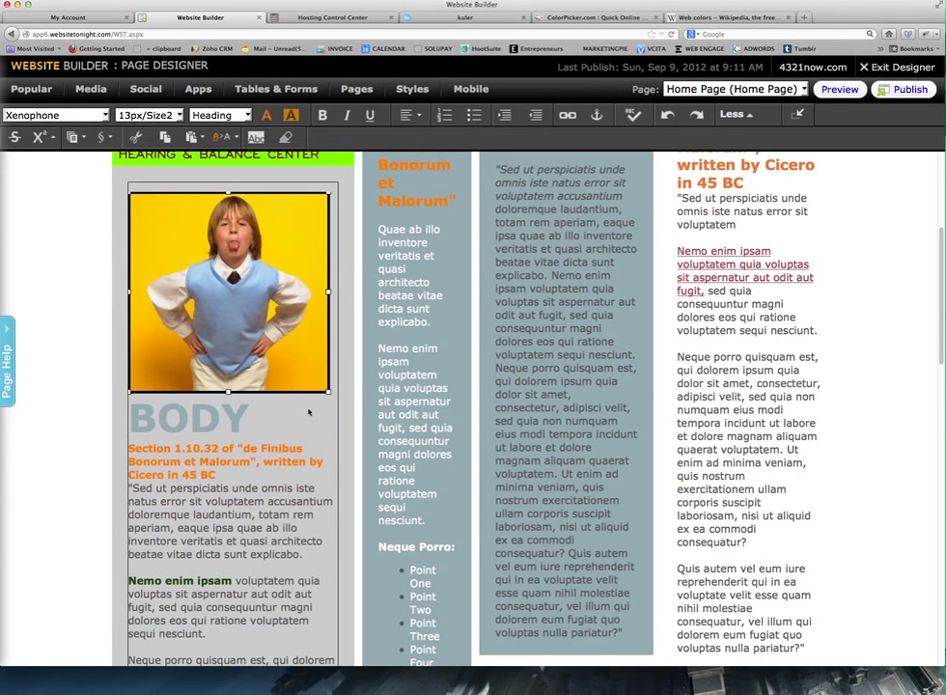
{"action": "left_click_drag", "start_coordinate": [329, 392], "coordinate": [314, 363]}
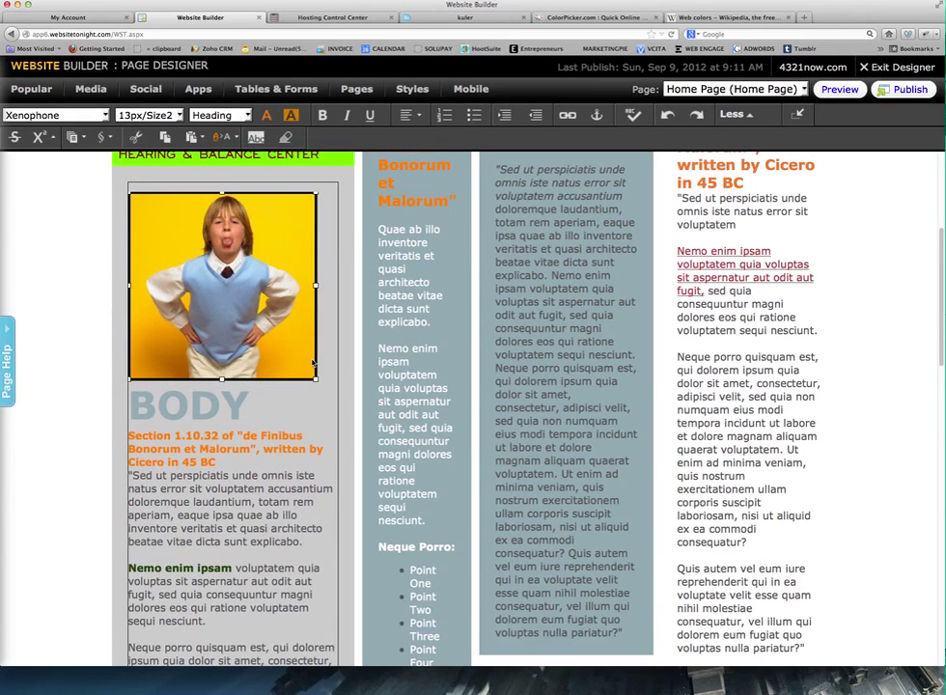
{"action": "left_click", "coordinate": [90, 365]}
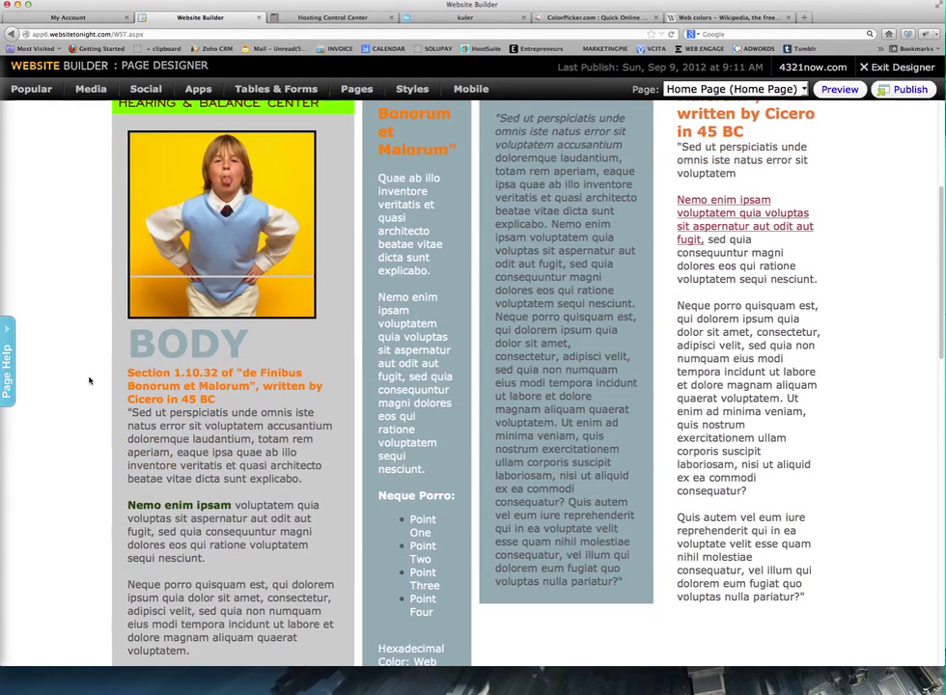
{"action": "scroll", "coordinate": [85, 388], "scroll_direction": "up", "scroll_amount": 2}
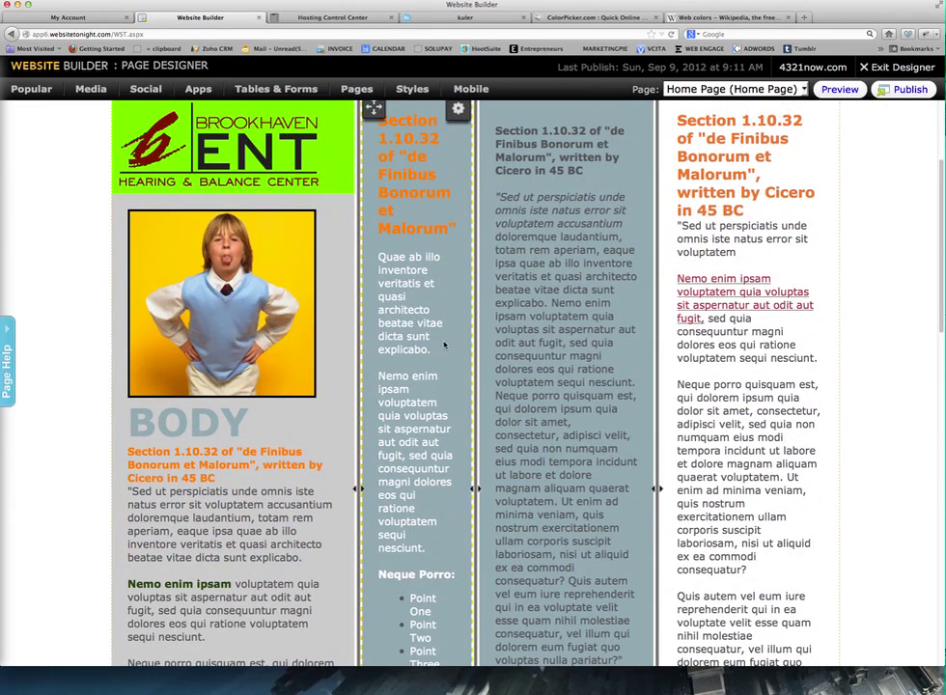
Step: Narrow column one, widen column two, and drop a Content Block under the green logo
{"action": "left_click_drag", "start_coordinate": [359, 456], "coordinate": [337, 417]}
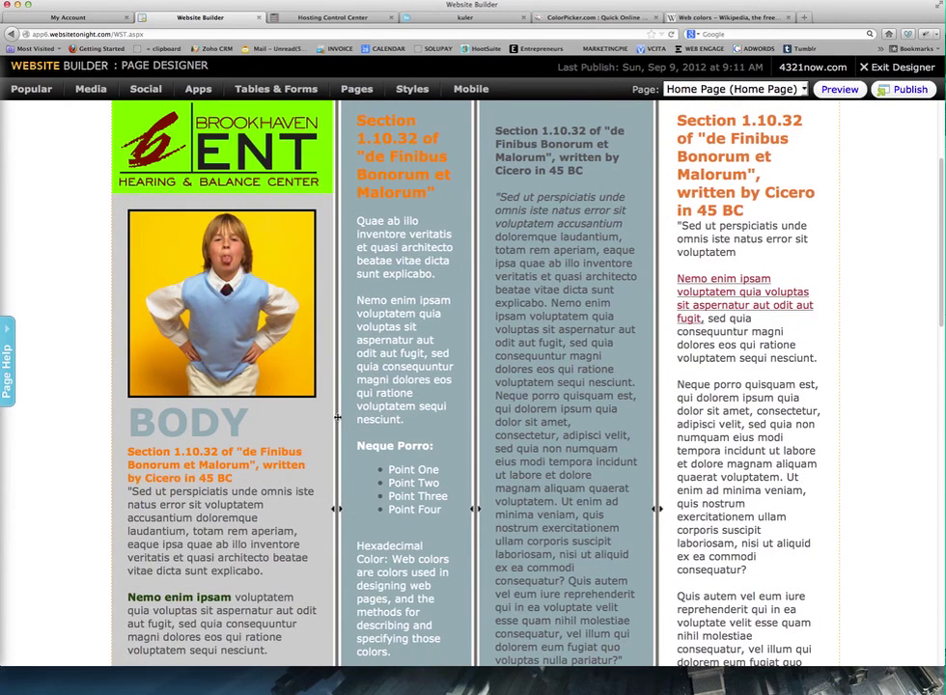
{"action": "scroll", "coordinate": [154, 348], "scroll_direction": "up", "scroll_amount": 3}
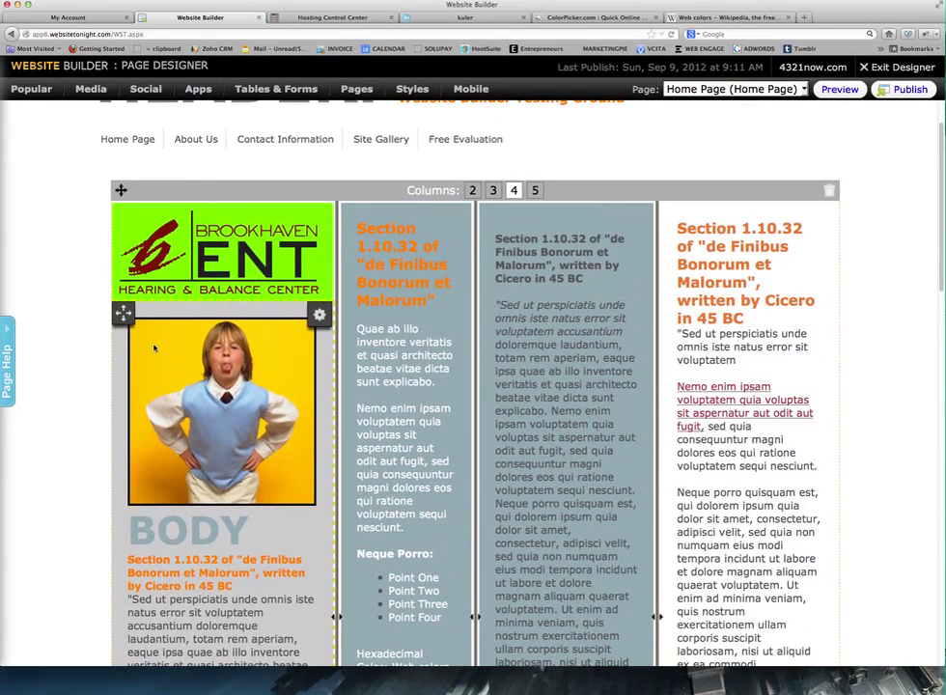
{"action": "scroll", "coordinate": [308, 342], "scroll_direction": "down", "scroll_amount": 1}
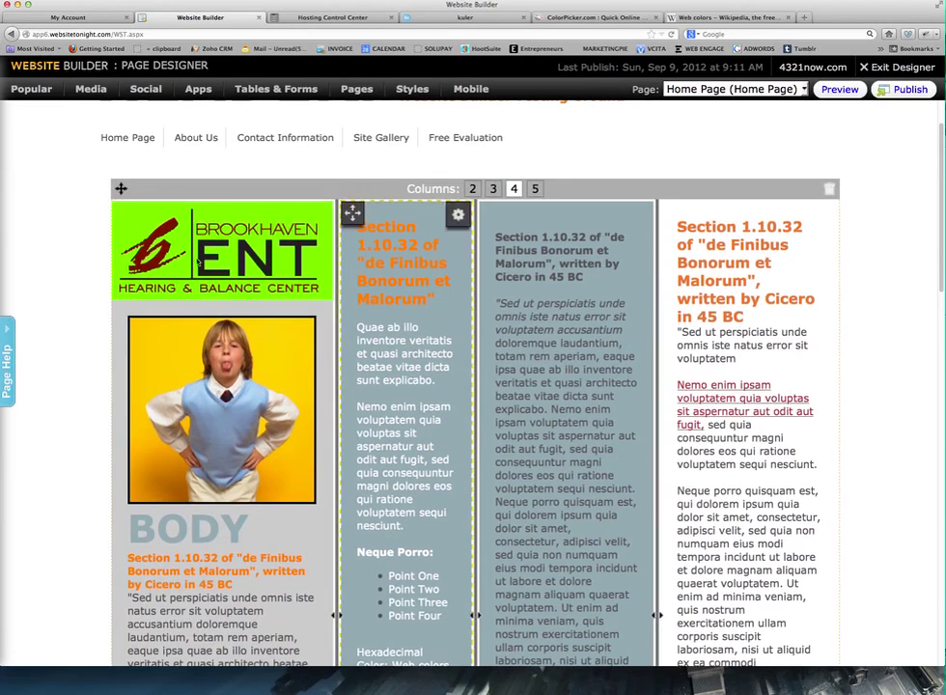
{"action": "left_click", "coordinate": [33, 93]}
{"action": "left_click_drag", "start_coordinate": [56, 107], "coordinate": [179, 388]}
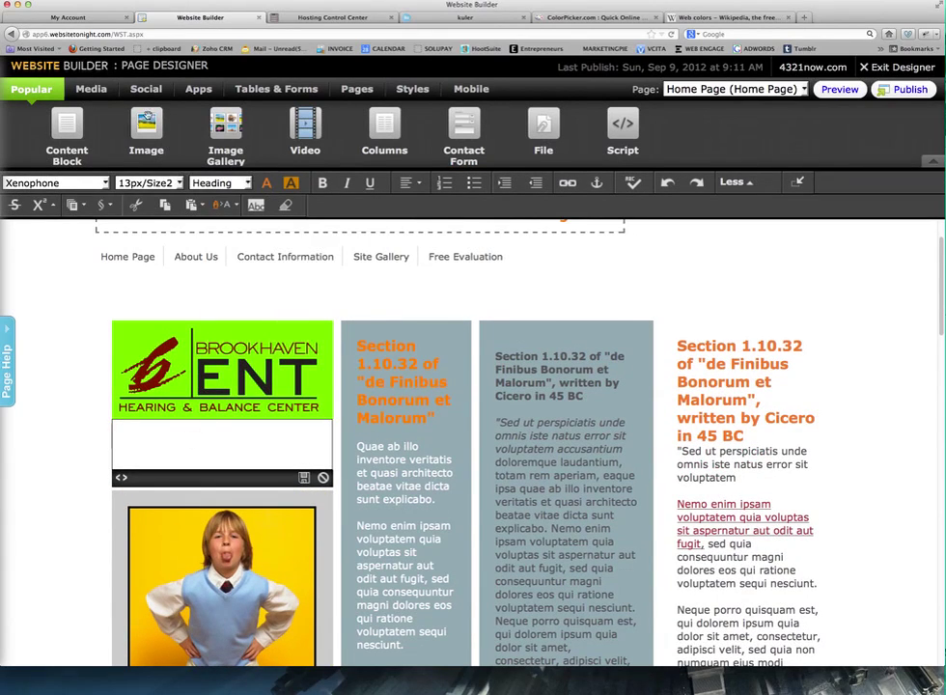
Step: Fill the new block under the logo with the boy photo from My Images
{"action": "left_click", "coordinate": [146, 123]}
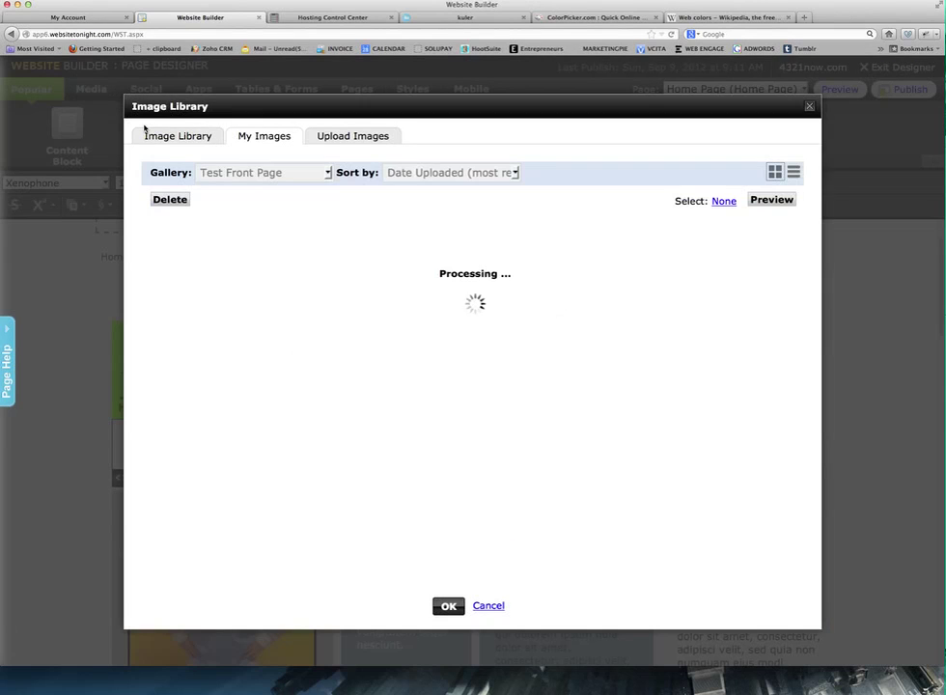
{"action": "left_click", "coordinate": [642, 263]}
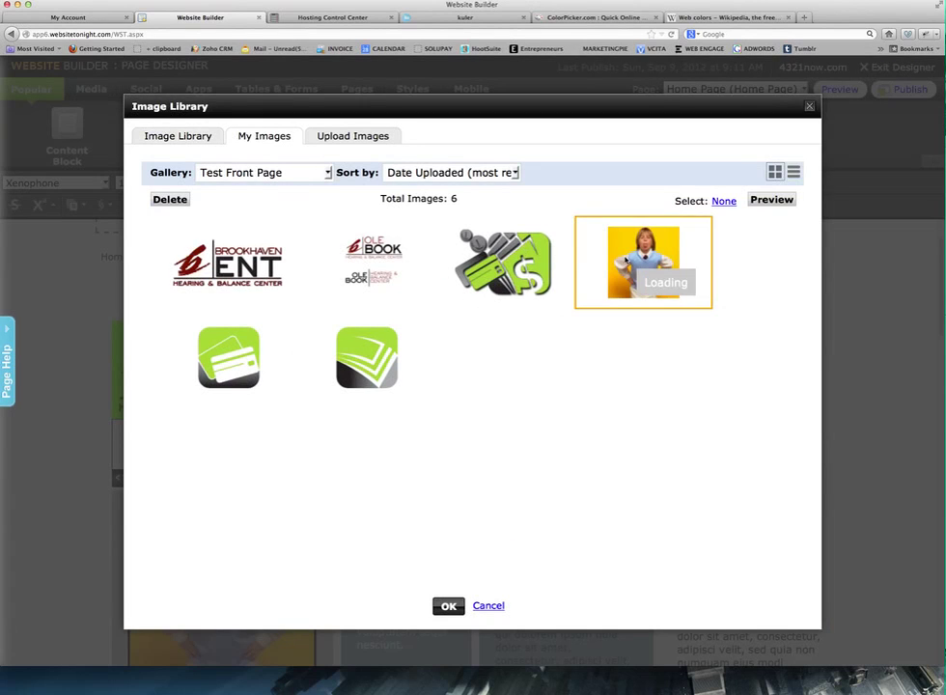
{"action": "left_click", "coordinate": [449, 605]}
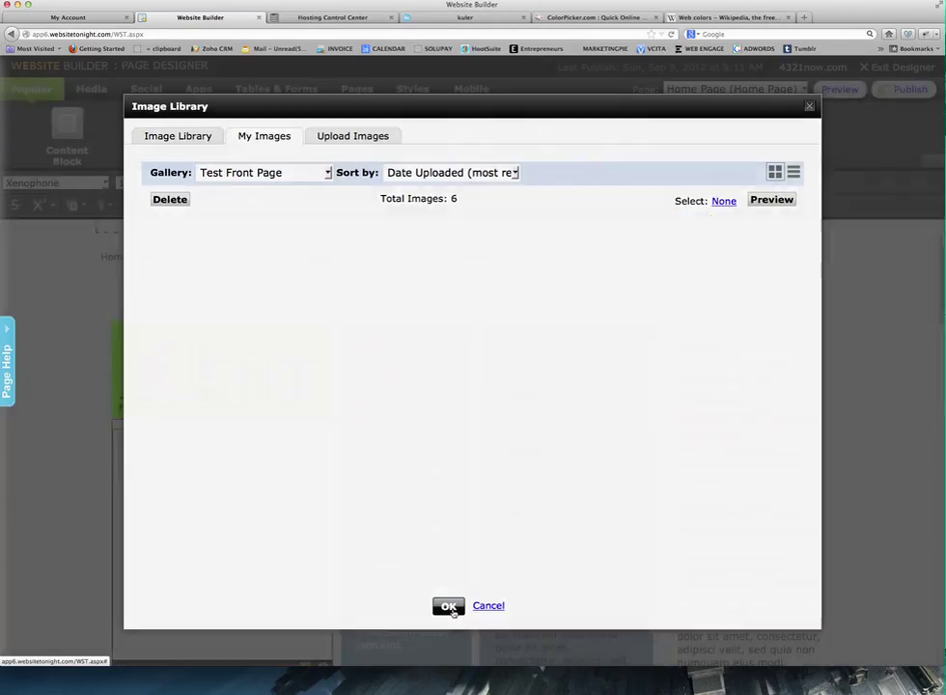
{"action": "scroll", "coordinate": [453, 611], "scroll_direction": "down", "scroll_amount": 4}
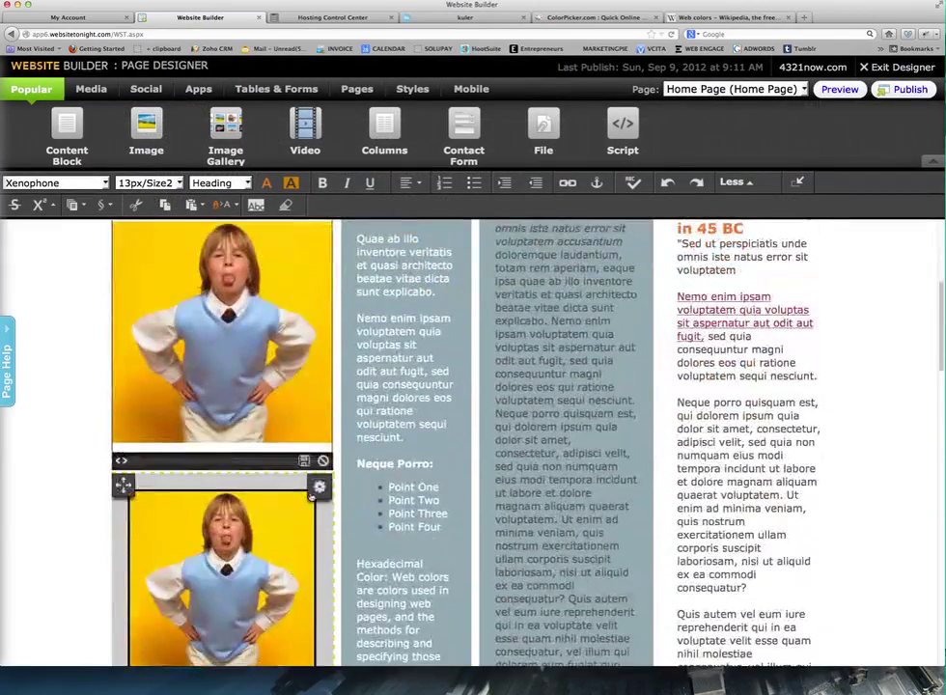
Step: Move the unbordered boy photo block from column one to the top of column four
{"action": "scroll", "coordinate": [388, 494], "scroll_direction": "up", "scroll_amount": 3}
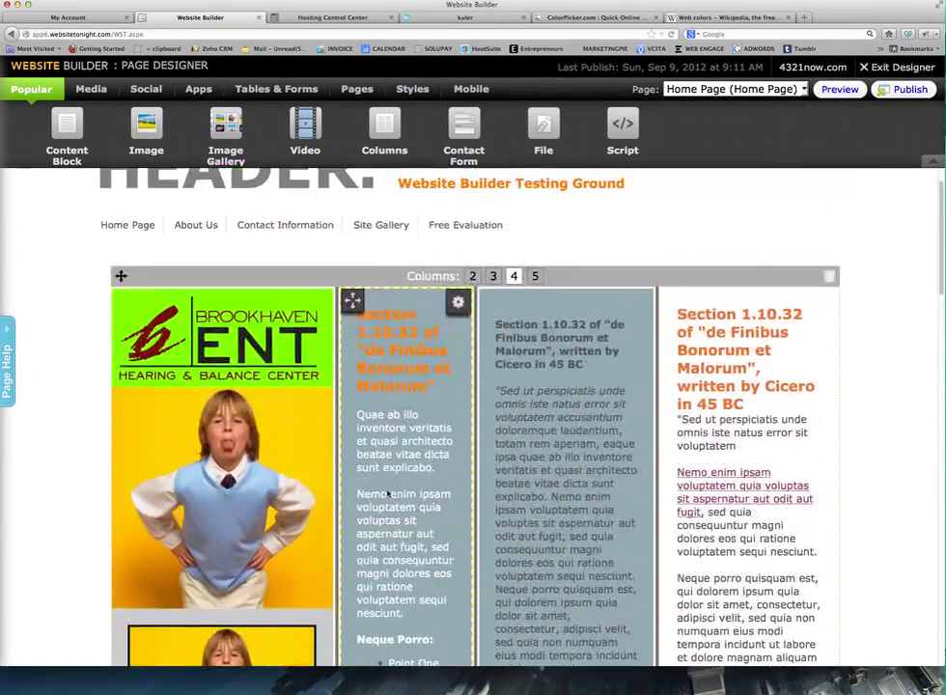
{"action": "left_click_drag", "start_coordinate": [124, 398], "coordinate": [203, 309]}
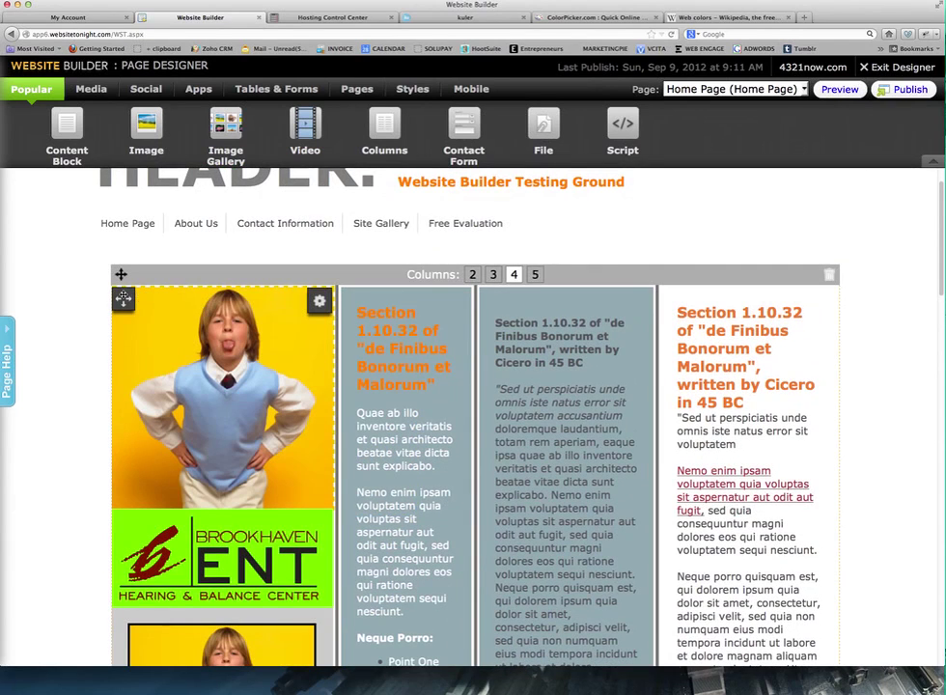
{"action": "left_click_drag", "start_coordinate": [124, 300], "coordinate": [239, 305]}
{"action": "left_click_drag", "start_coordinate": [327, 378], "coordinate": [679, 362]}
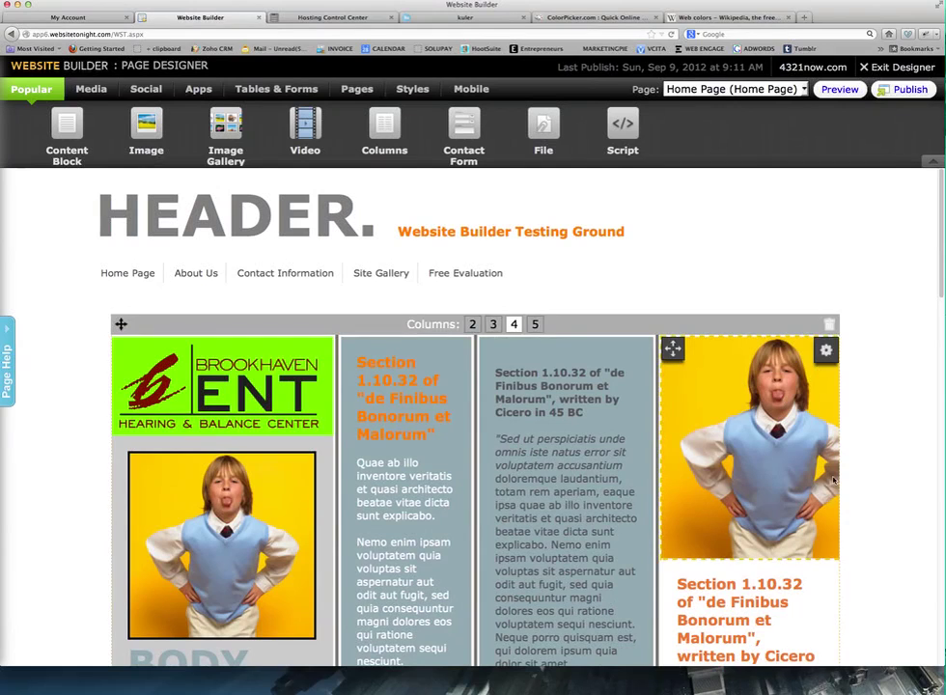
Step: Add a new content block below the fourth-column boy photo
{"action": "scroll", "coordinate": [867, 473], "scroll_direction": "down", "scroll_amount": 3}
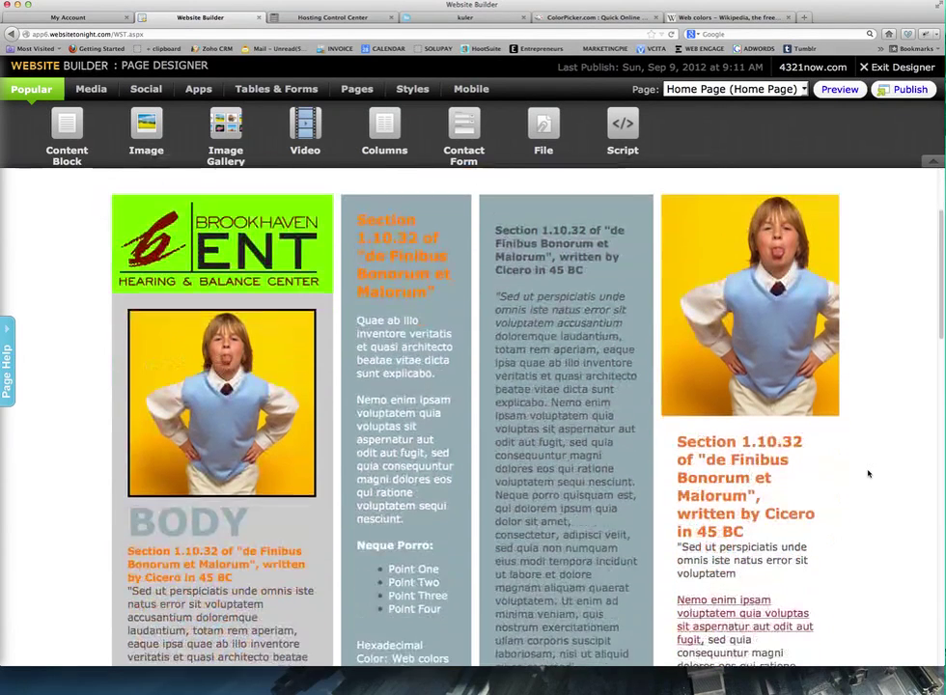
{"action": "scroll", "coordinate": [868, 469], "scroll_direction": "up", "scroll_amount": 2}
{"action": "mouse_move", "coordinate": [654, 298]}
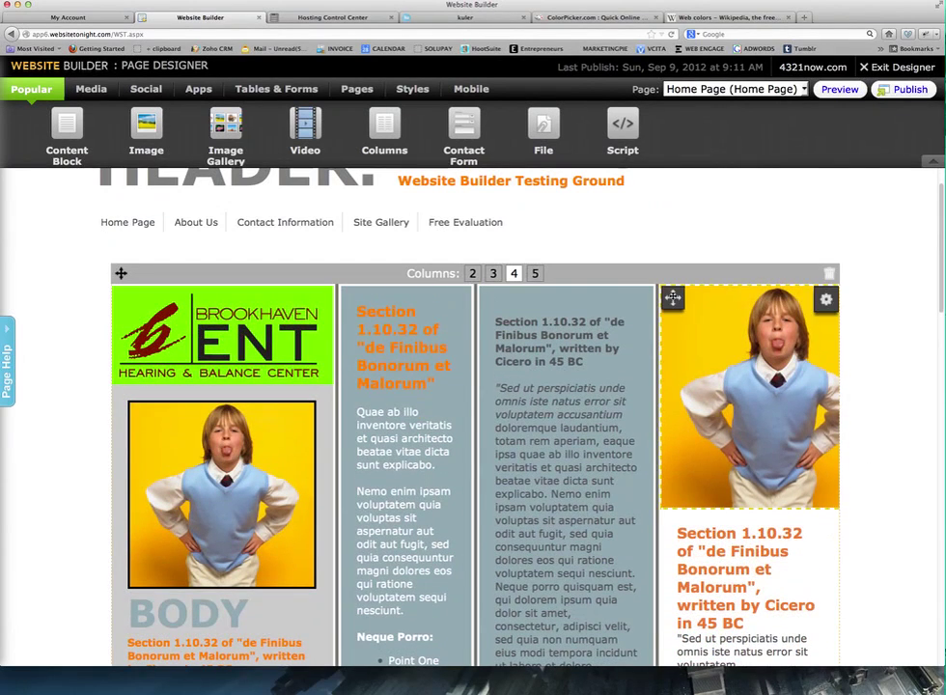
{"action": "scroll", "coordinate": [739, 552], "scroll_direction": "down", "scroll_amount": 5}
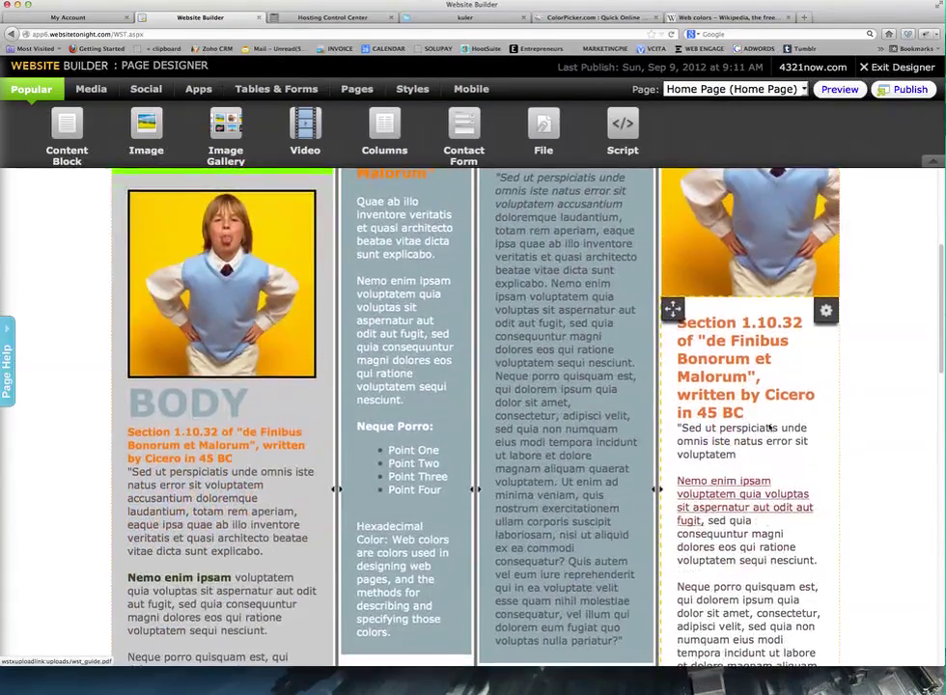
{"action": "scroll", "coordinate": [868, 386], "scroll_direction": "up", "scroll_amount": 5}
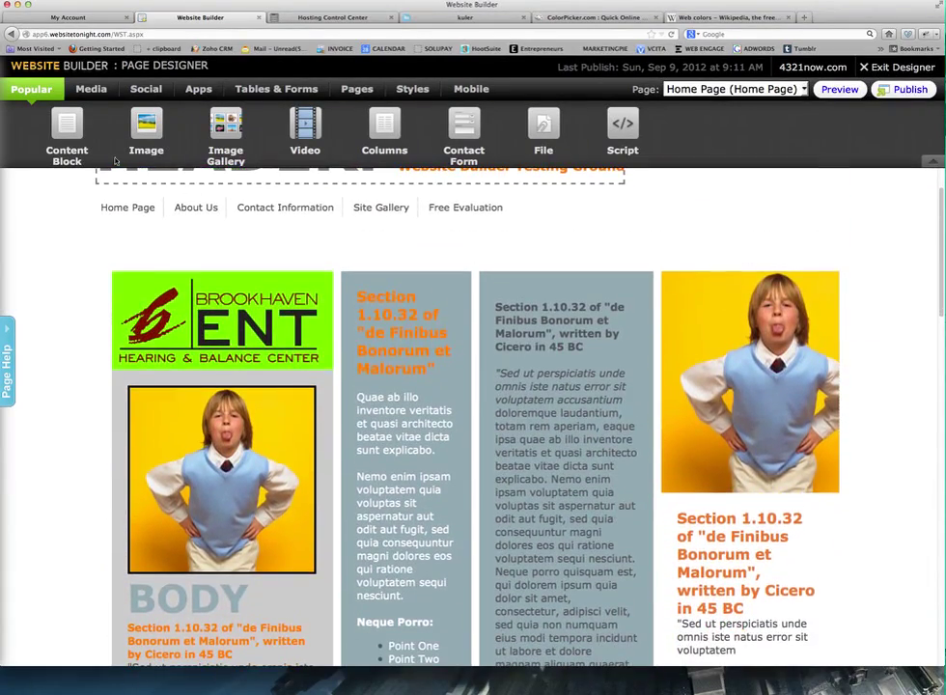
{"action": "left_click_drag", "start_coordinate": [53, 101], "coordinate": [717, 571]}
Step: Delete the empty content block under the fourth-column photo and confirm the deletion
{"action": "left_click", "coordinate": [713, 558]}
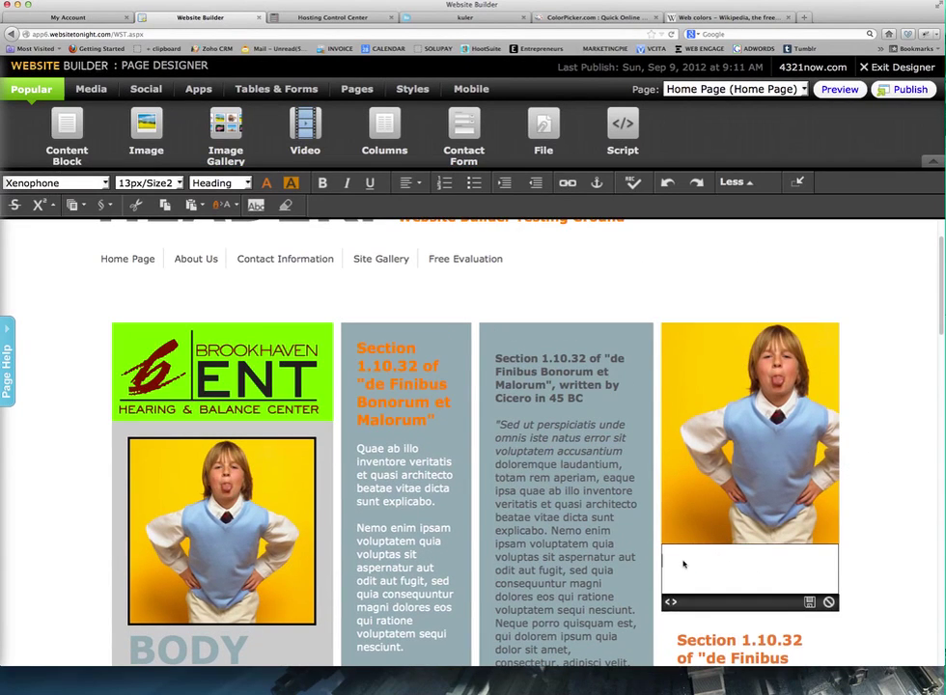
{"action": "left_click", "coordinate": [809, 603]}
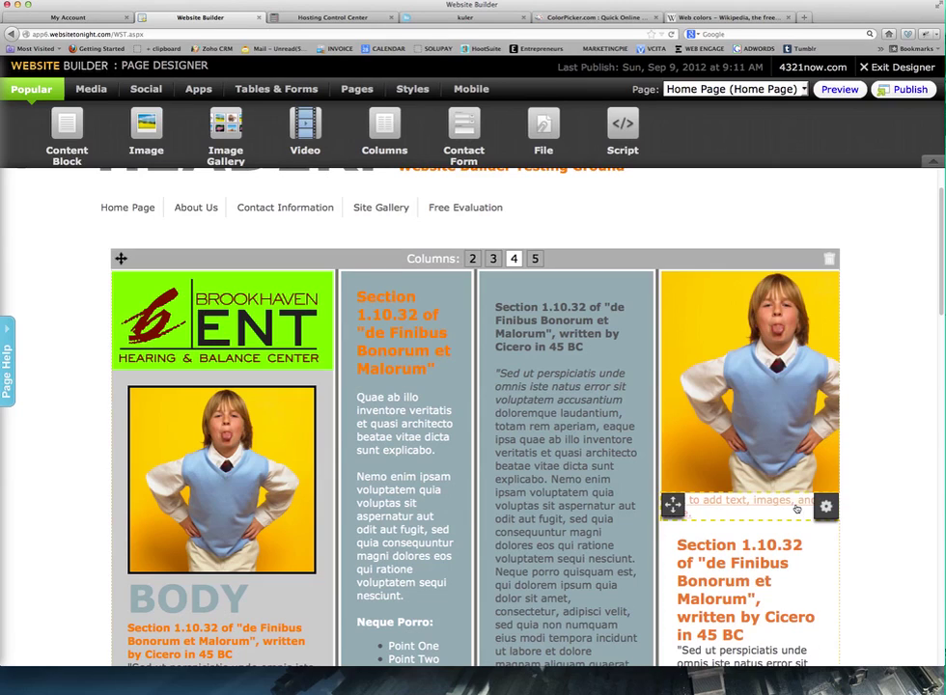
{"action": "left_click", "coordinate": [826, 507]}
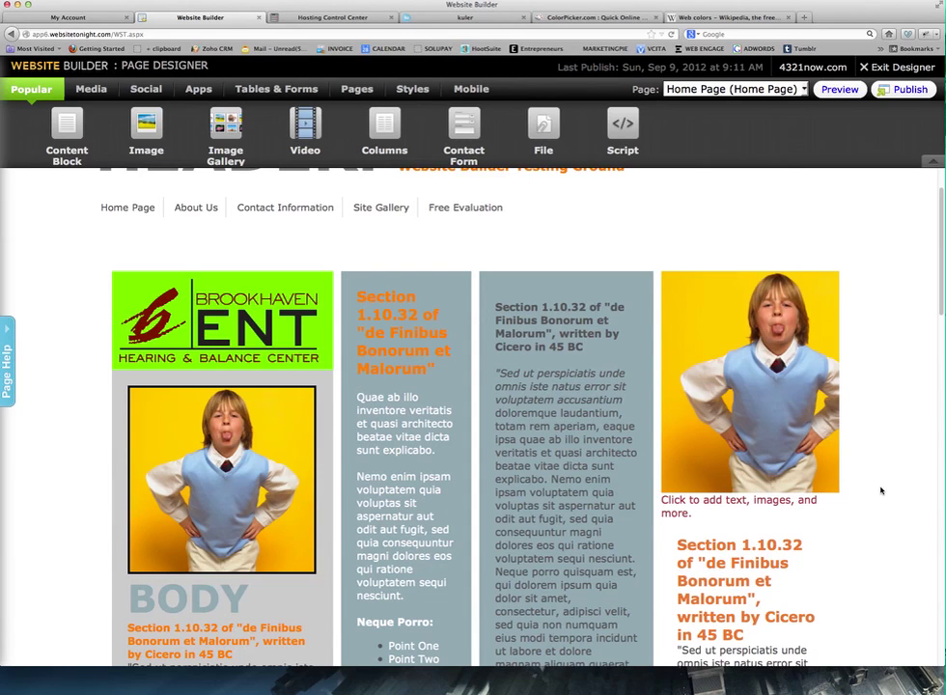
{"action": "left_click", "coordinate": [825, 506]}
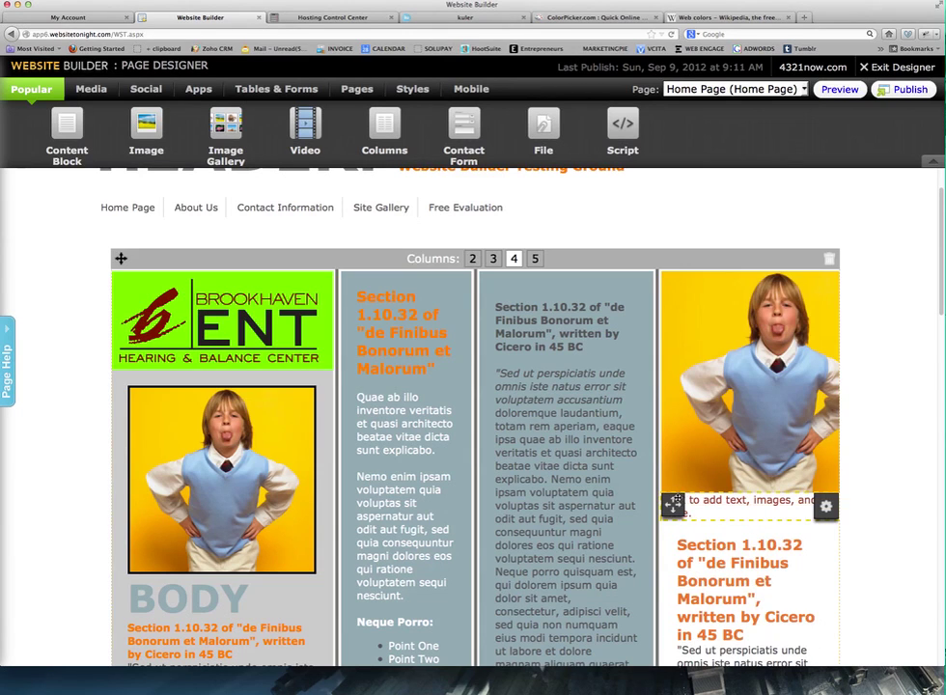
{"action": "left_click", "coordinate": [827, 508]}
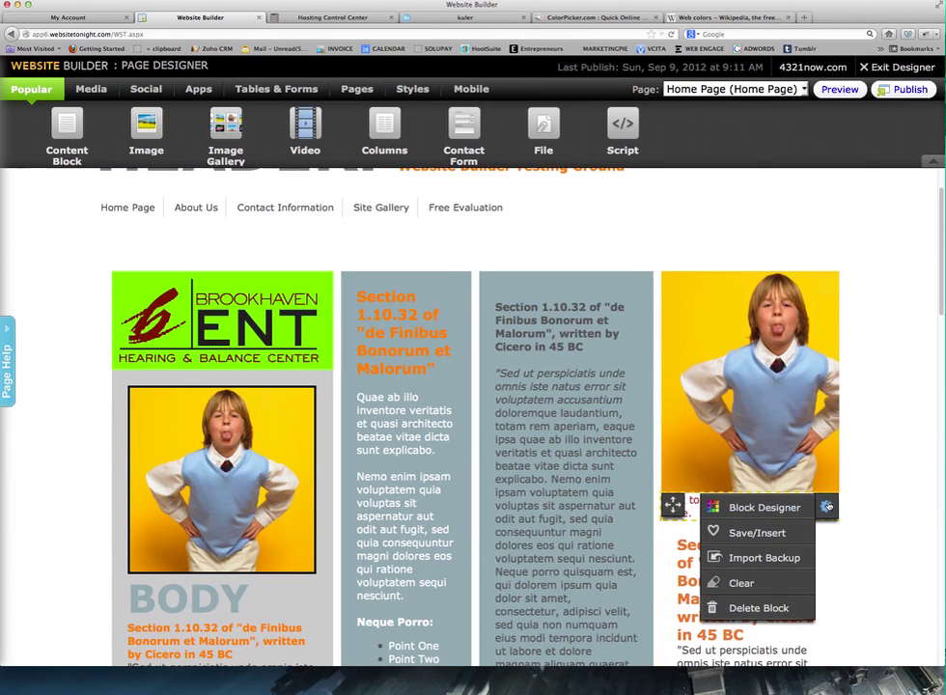
{"action": "left_click", "coordinate": [826, 506]}
{"action": "left_click", "coordinate": [825, 505]}
{"action": "left_click", "coordinate": [757, 608]}
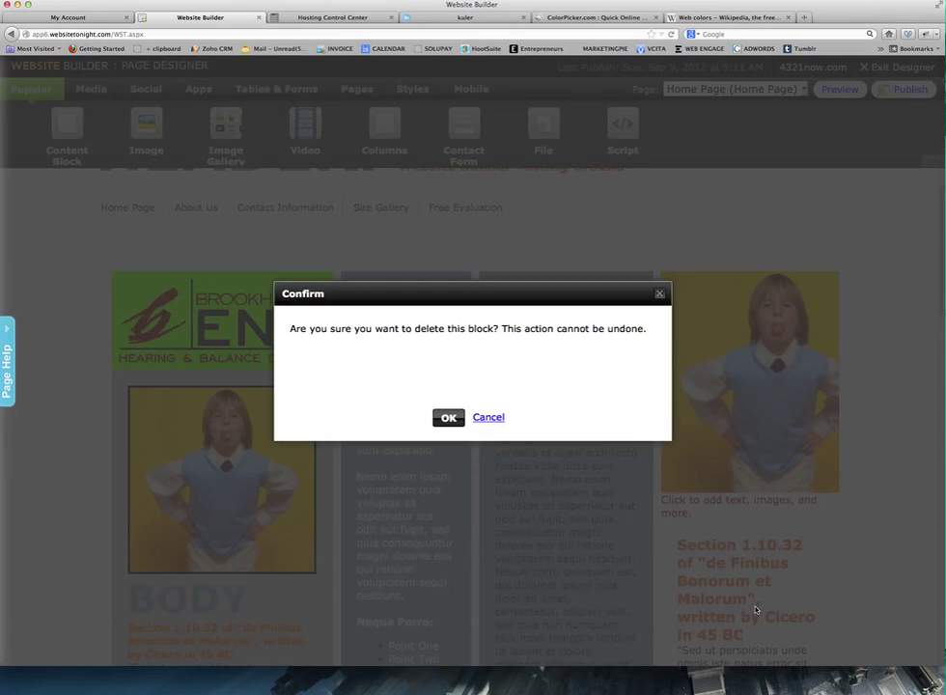
{"action": "left_click", "coordinate": [449, 418]}
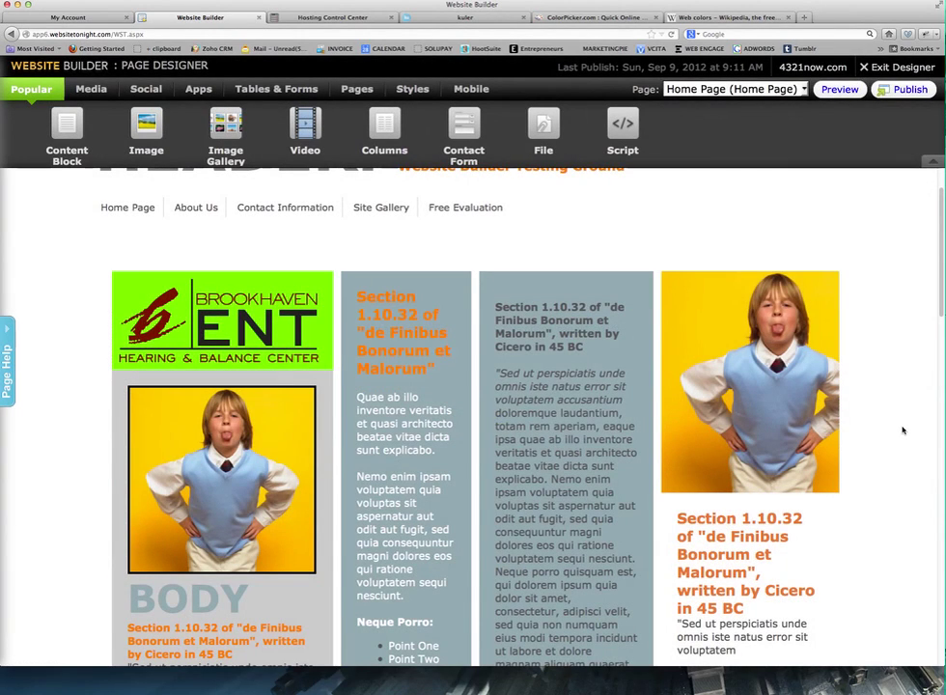
{"action": "scroll", "coordinate": [903, 430], "scroll_direction": "down", "scroll_amount": 2}
{"action": "scroll", "coordinate": [900, 393], "scroll_direction": "down", "scroll_amount": 1}
{"action": "scroll", "coordinate": [900, 393], "scroll_direction": "up", "scroll_amount": 1}
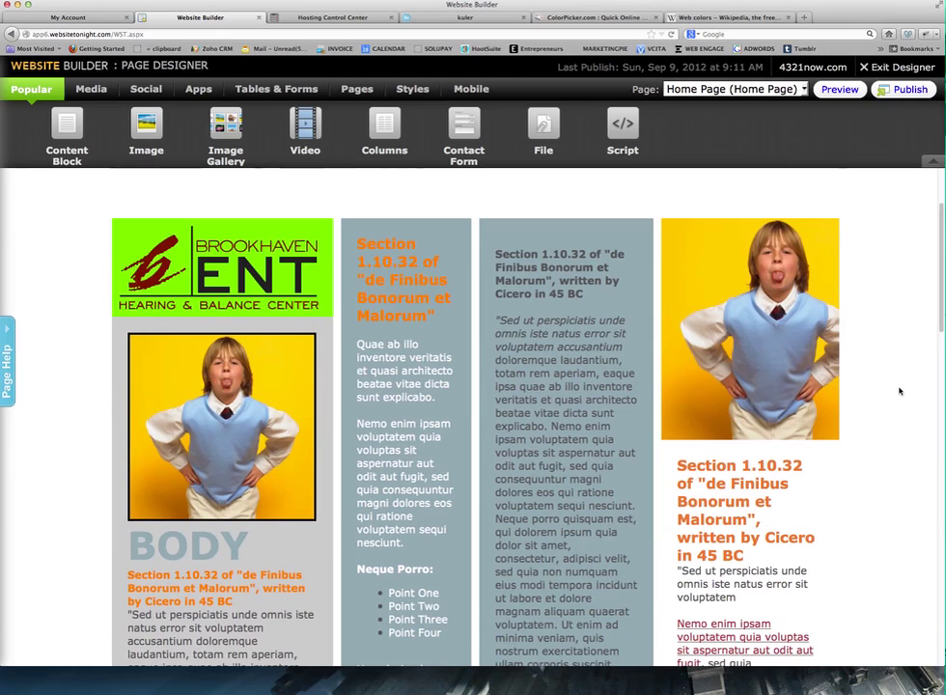